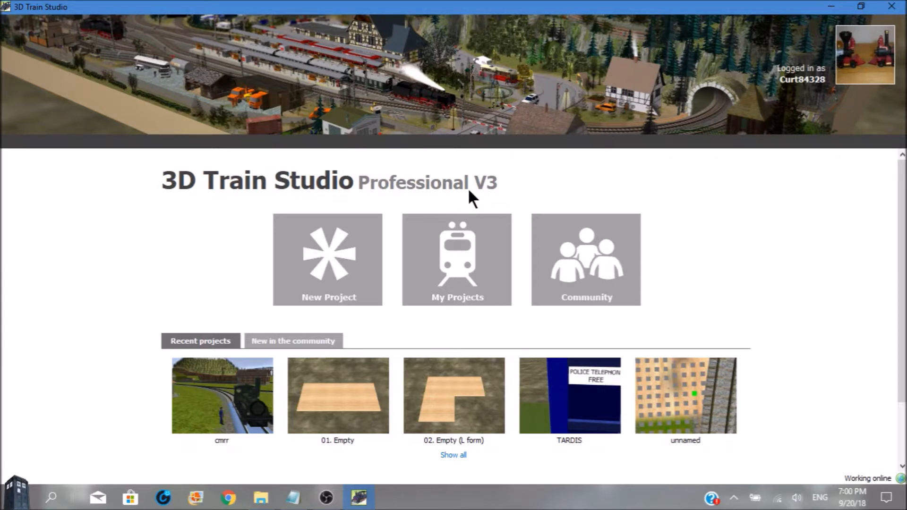
Create a new project from the 01. Empty template and turn off the panel's base and side walls
click(333, 253)
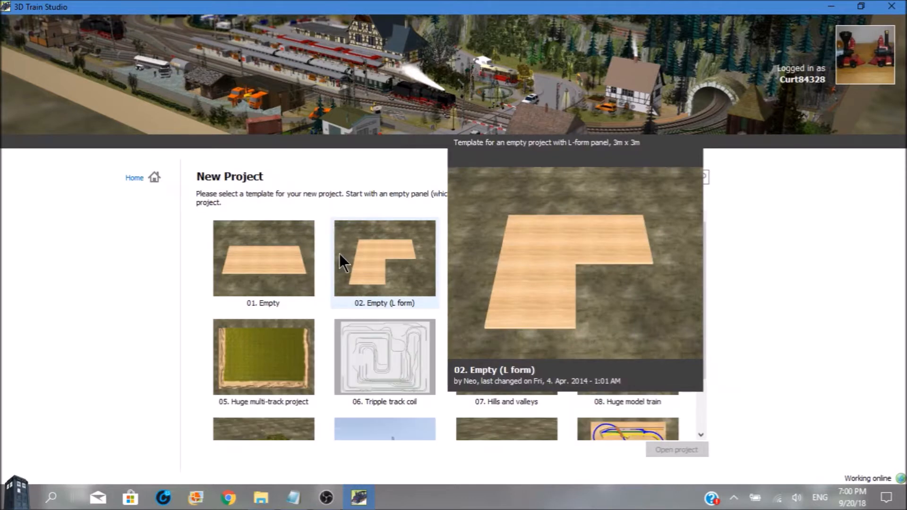
double_click(288, 255)
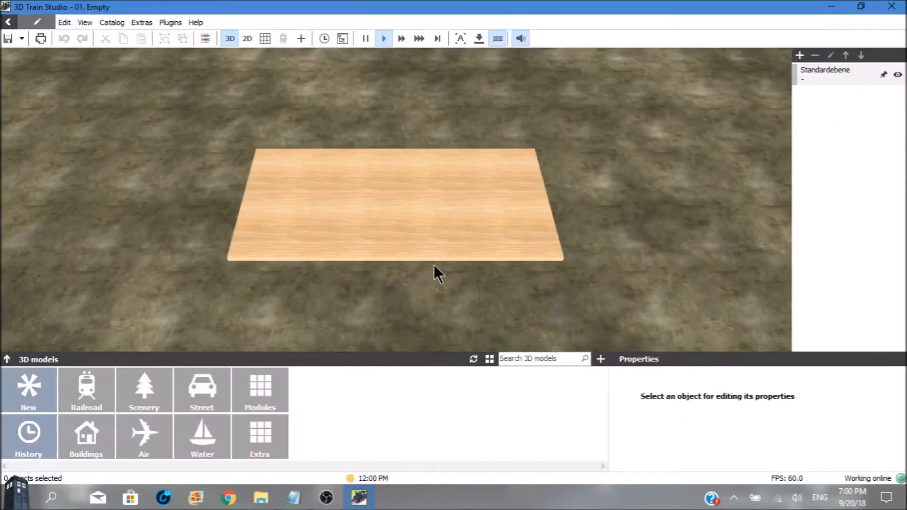
click(427, 226)
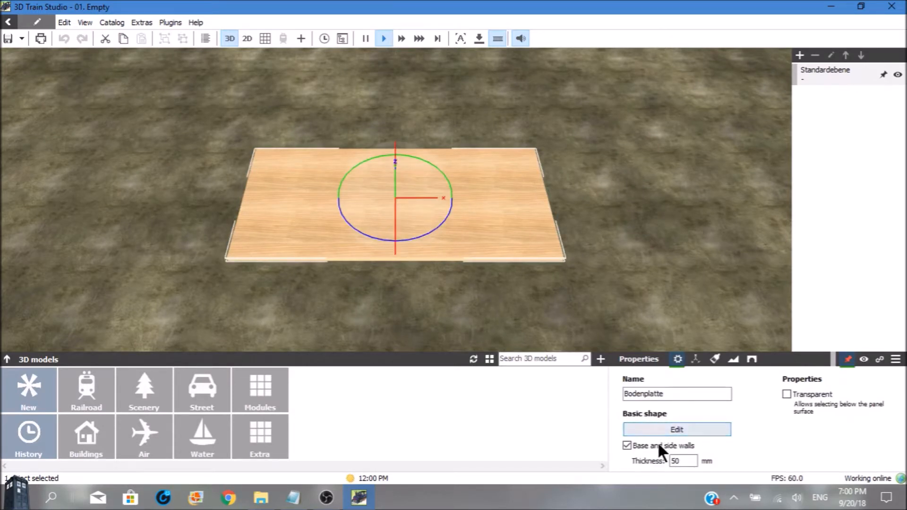
click(627, 445)
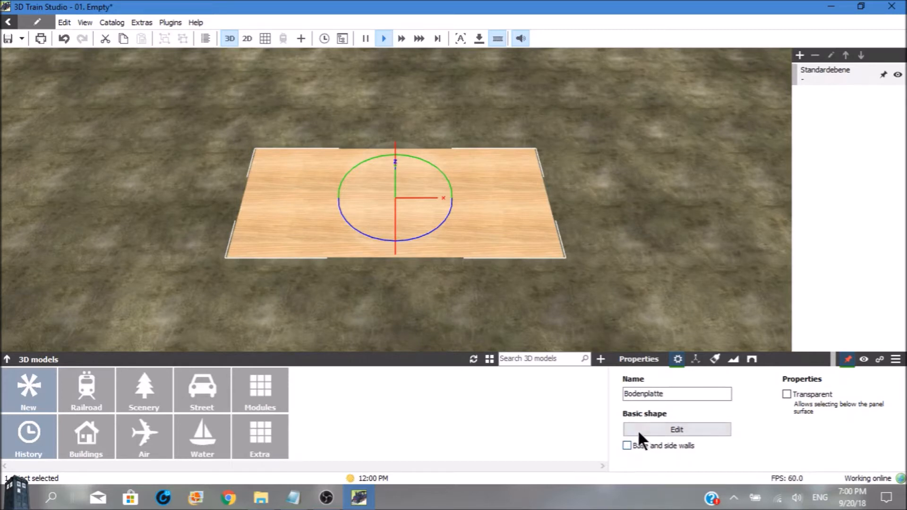
Consult the roD note in Notepad for the parking dimensions and set the panel's basic shape length to 975 cm
click(633, 428)
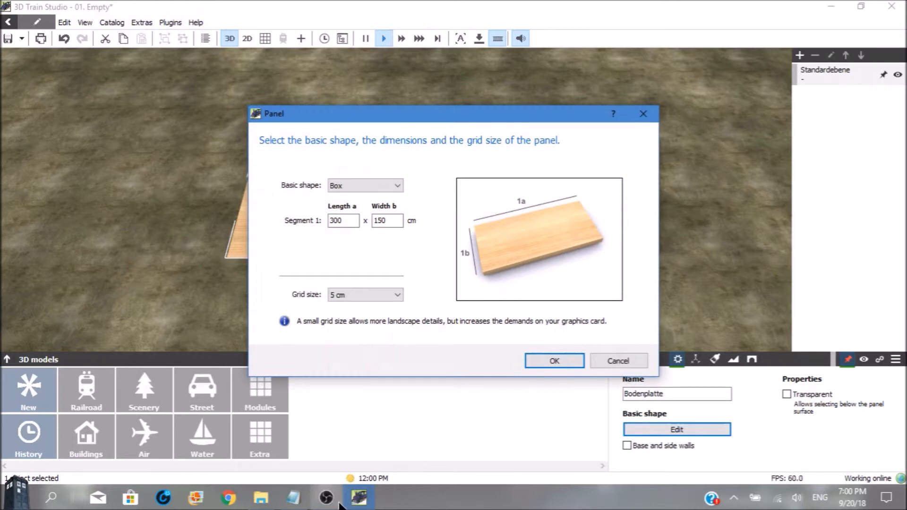
mouse_move(301, 496)
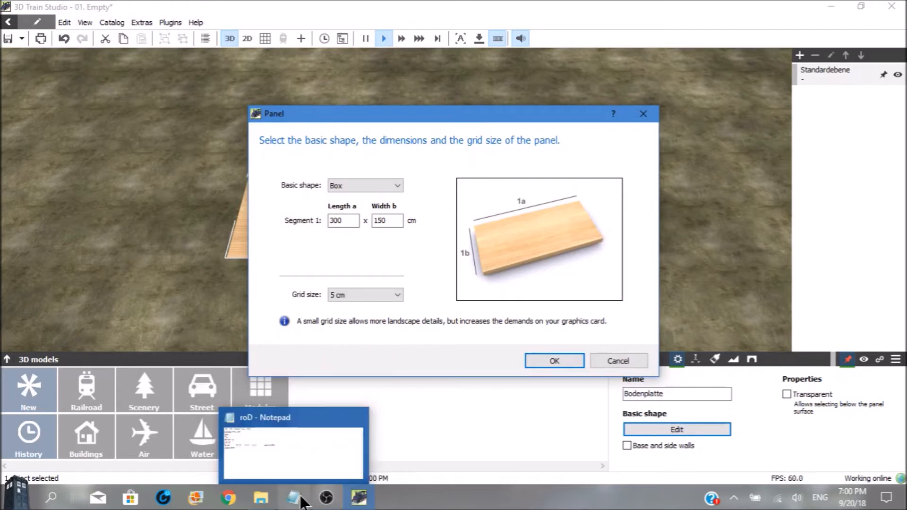
click(298, 498)
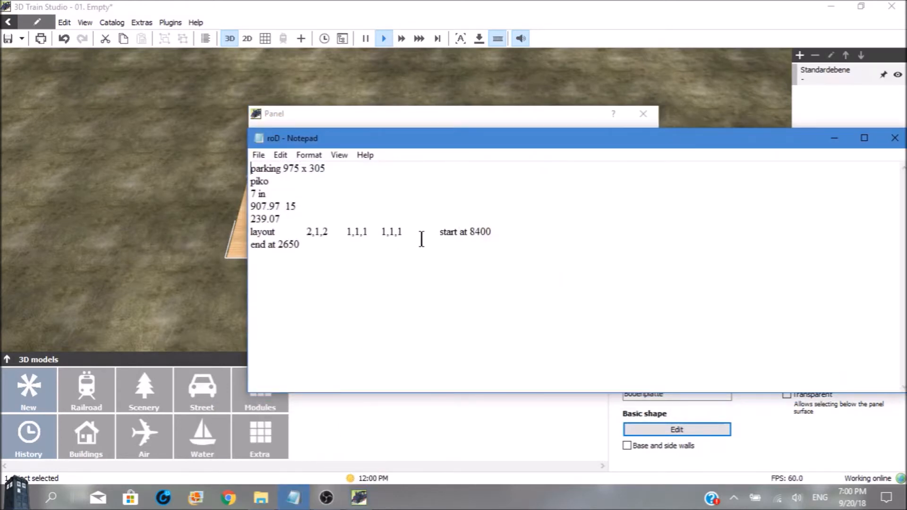
drag(508, 141, 308, 276)
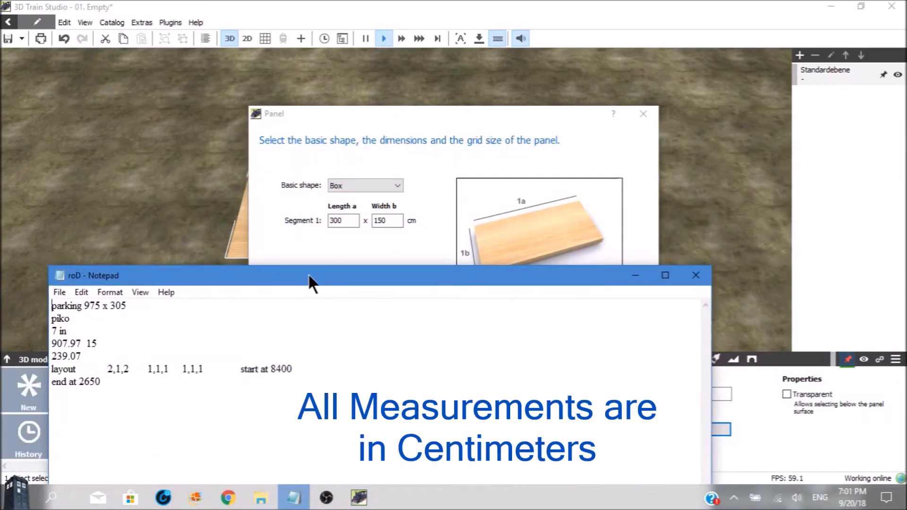
click(339, 224)
drag(346, 222, 329, 226)
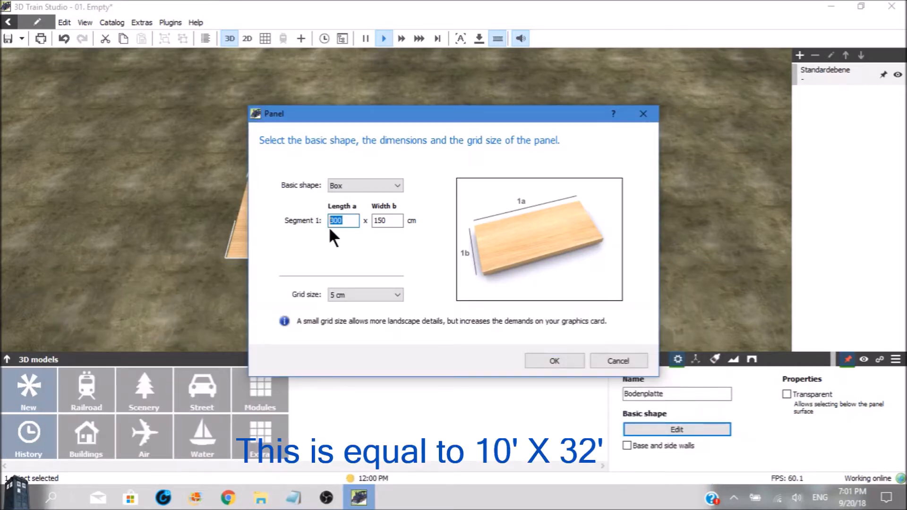
text(*75)
key(BackSpace)
key(BackSpace)
key(BackSpace)
text(975)
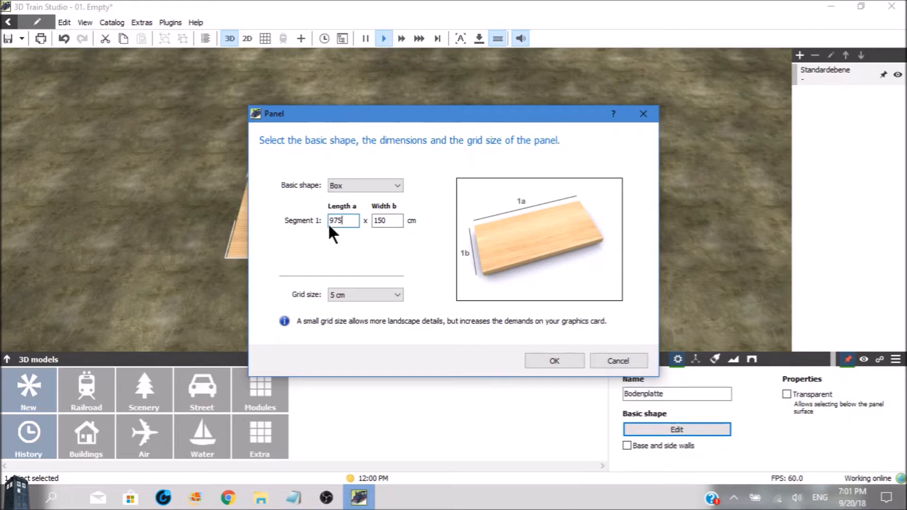
Set the panel's width to 305 cm as given in the roD note, with a grid size of 1 cm
click(294, 497)
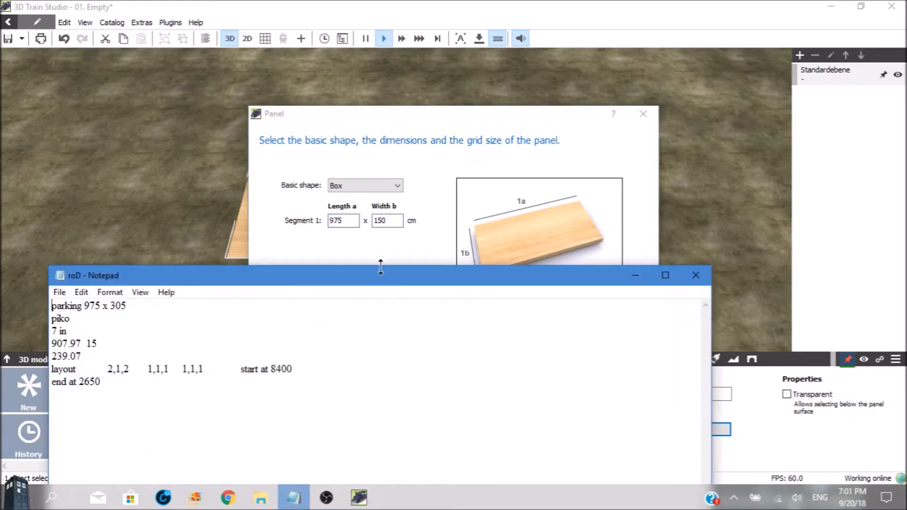
click(383, 225)
double_click(381, 220)
text(305)
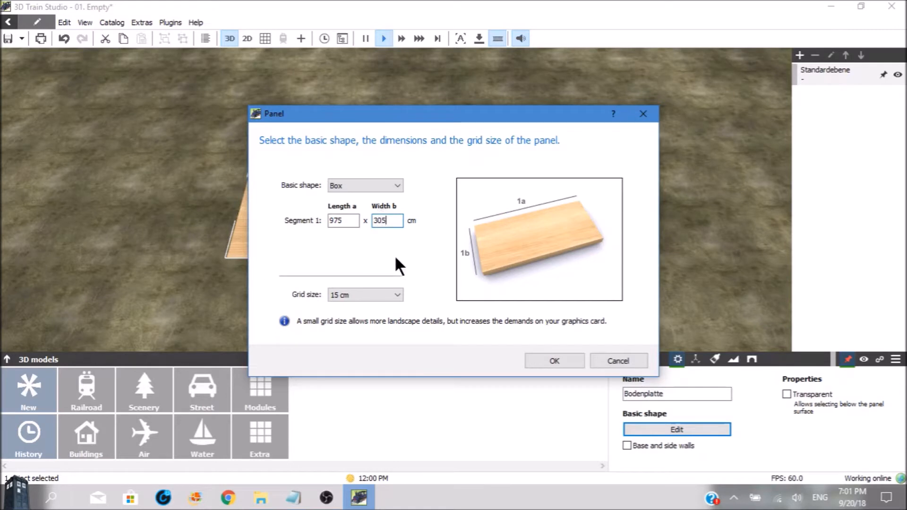
click(398, 293)
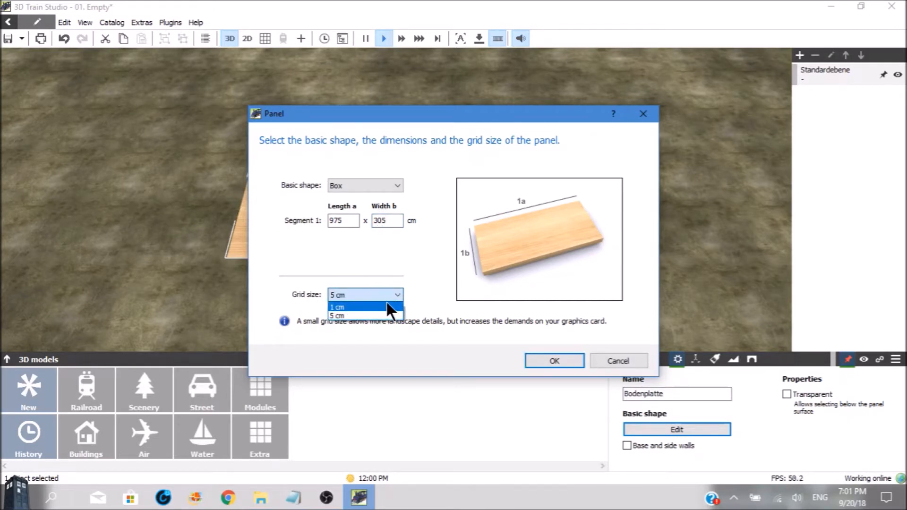
click(387, 307)
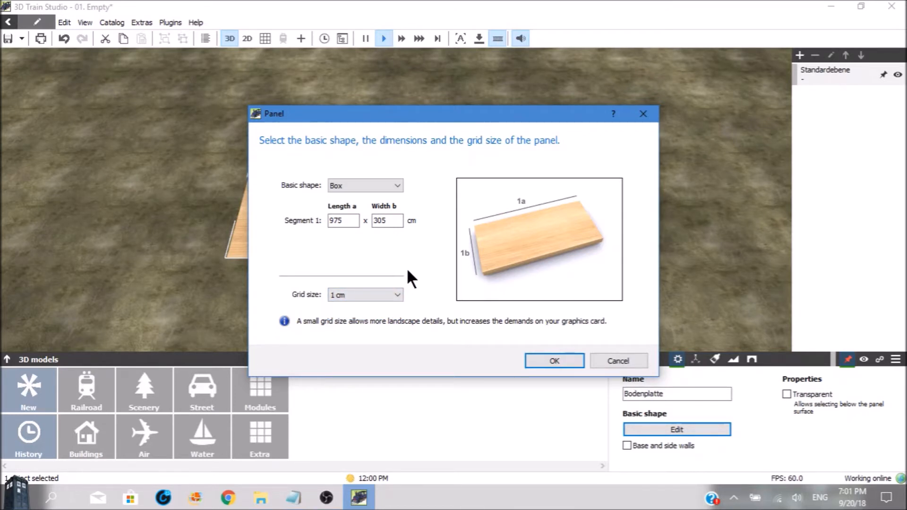
click(538, 358)
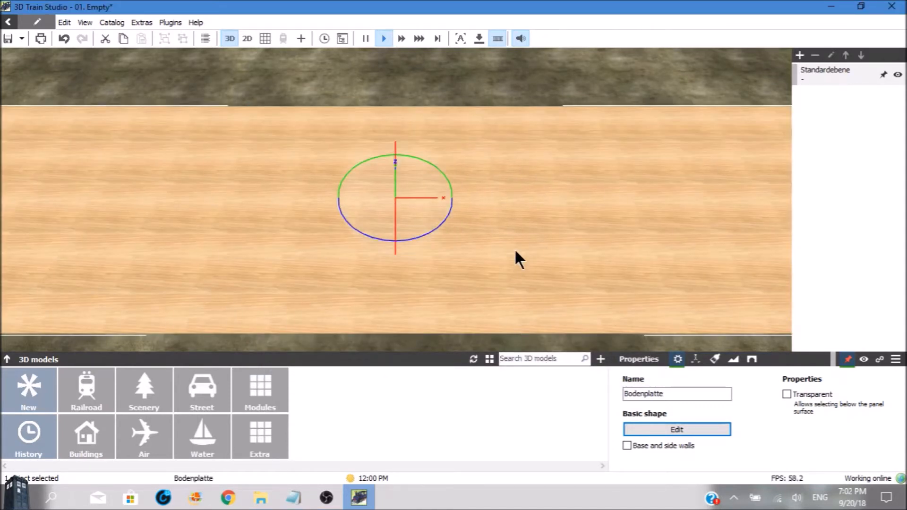
Set the panel's texture brush size to 1000 mm
click(532, 218)
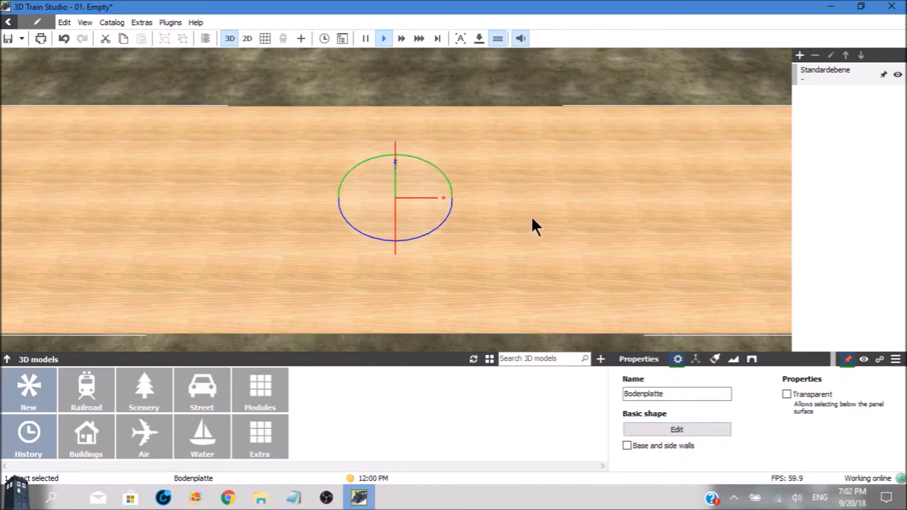
scroll(533, 219, down, 5)
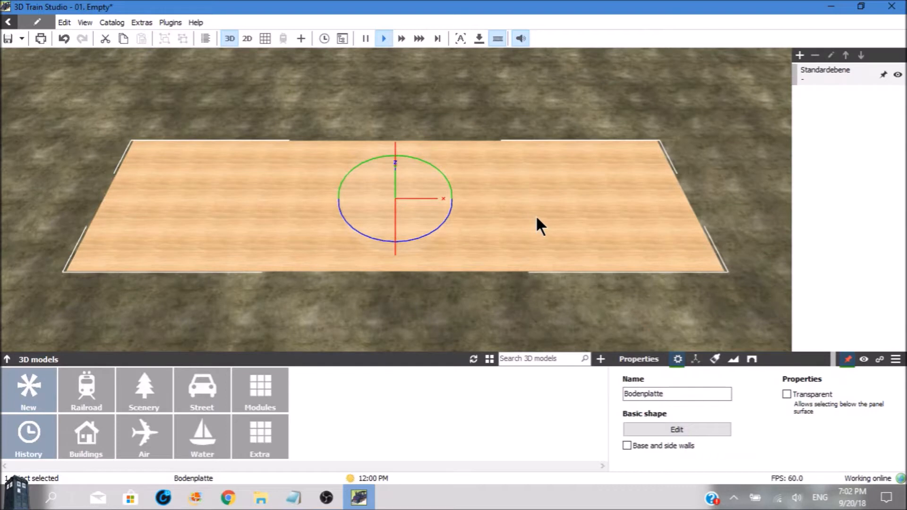
click(713, 360)
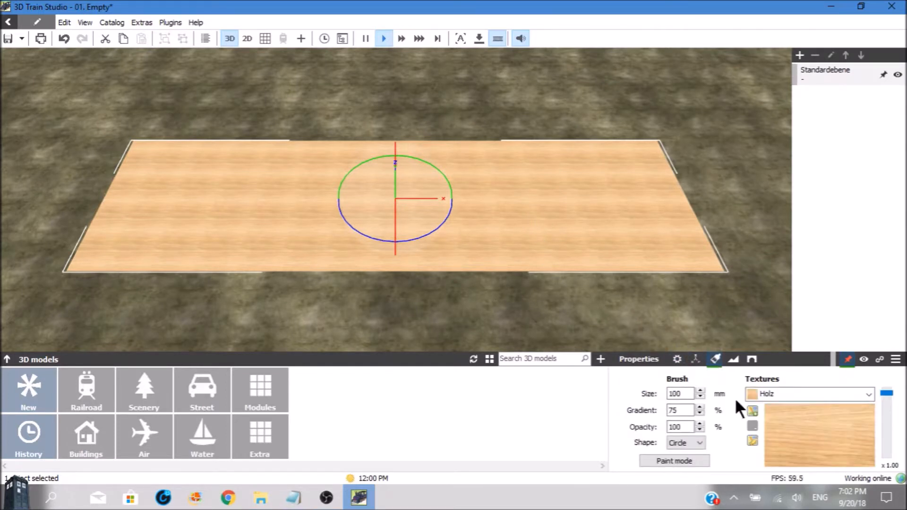
drag(689, 394, 620, 386)
text(1000)
Add the red brick Roeben-02 texture from the Material textures and set its scale to 20.00
click(870, 392)
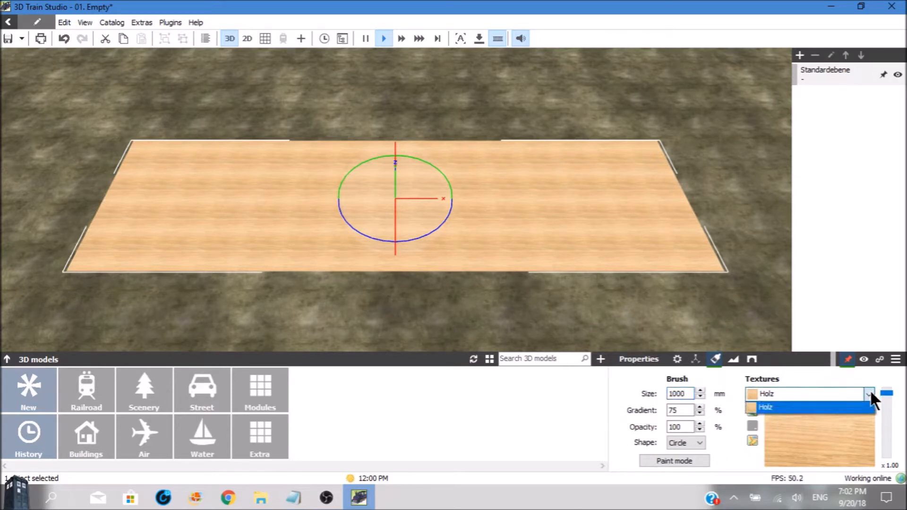
click(724, 414)
click(752, 411)
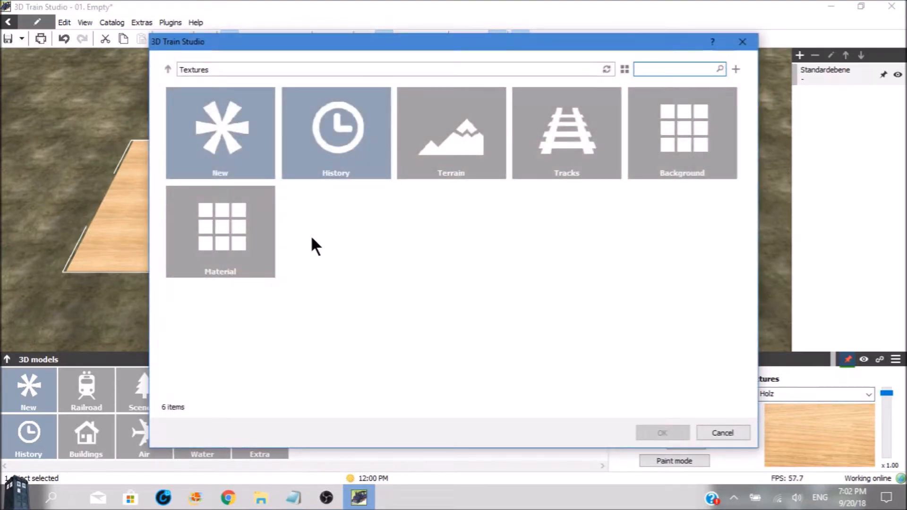
click(239, 242)
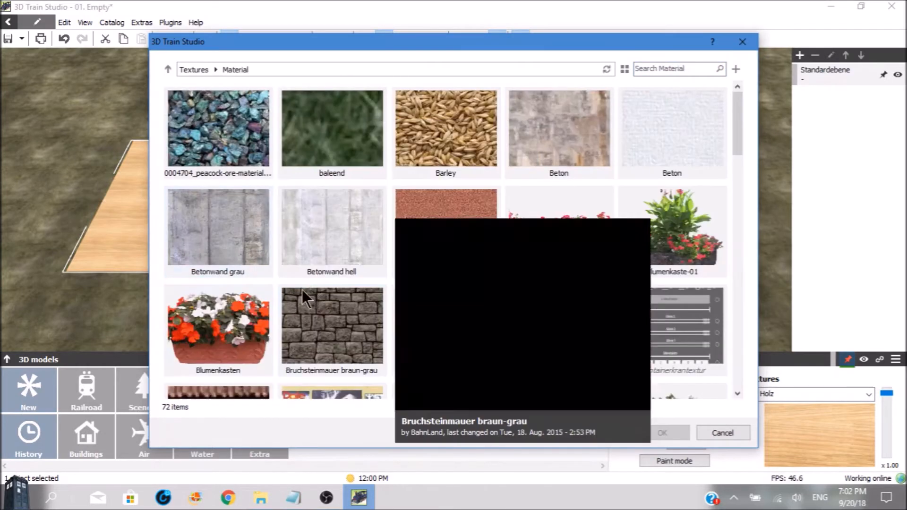
scroll(332, 258, down, 10)
scroll(372, 238, down, 3)
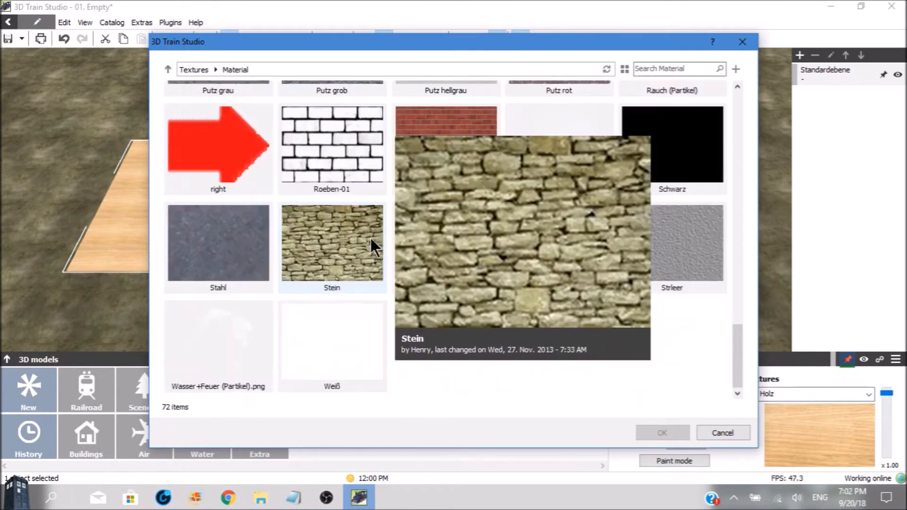
double_click(446, 167)
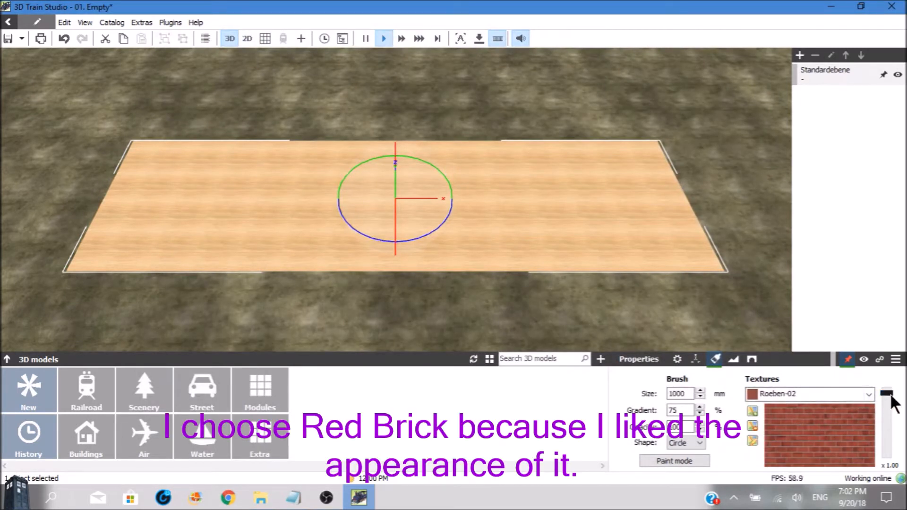
drag(887, 393, 891, 456)
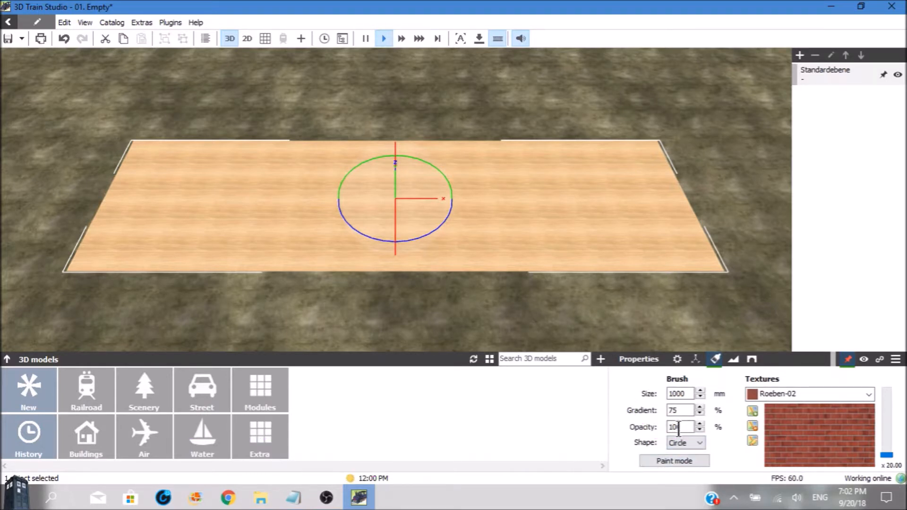
Set the brush gradient to 0 % and paint the entire panel surface with the Roeben-02 texture
drag(680, 410, 635, 415)
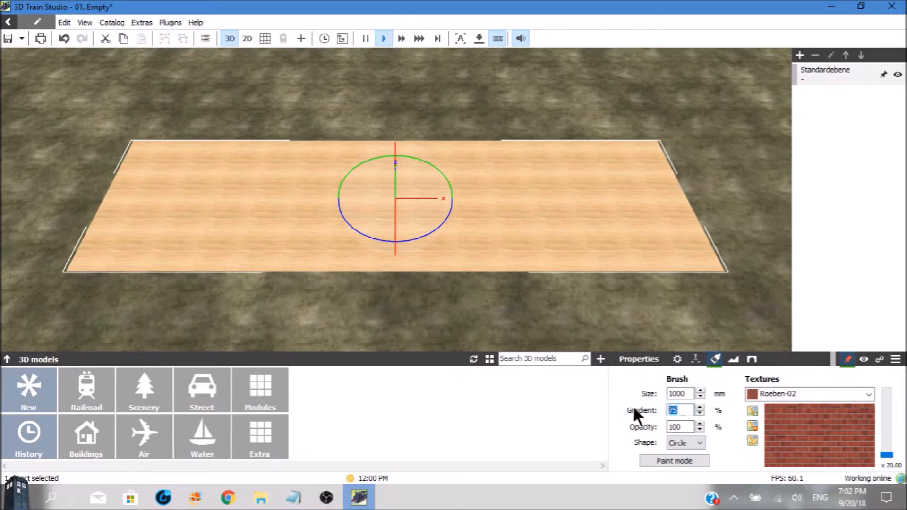
text(0)
click(665, 458)
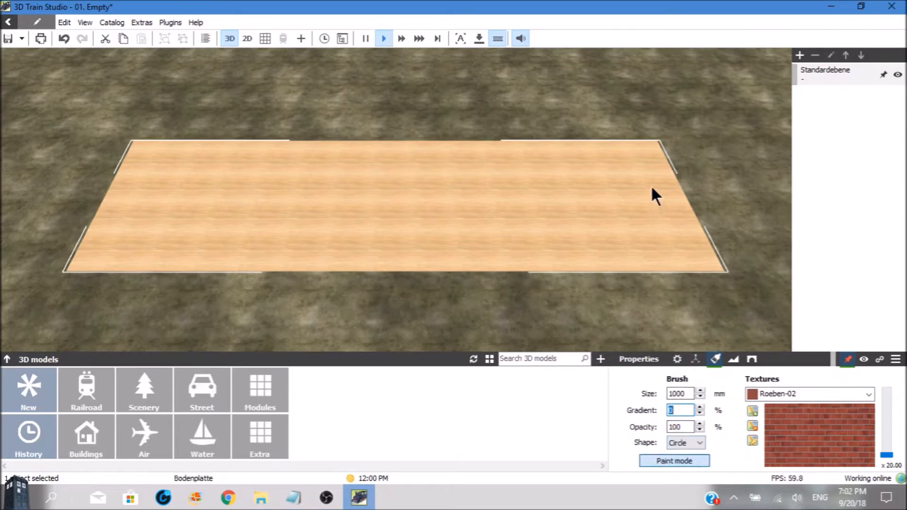
click(633, 170)
drag(643, 158, 647, 151)
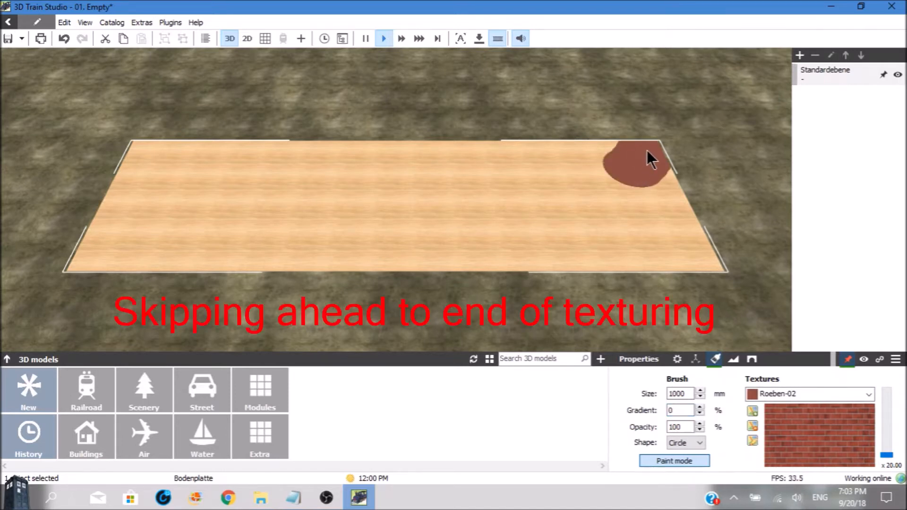
drag(593, 157, 527, 160)
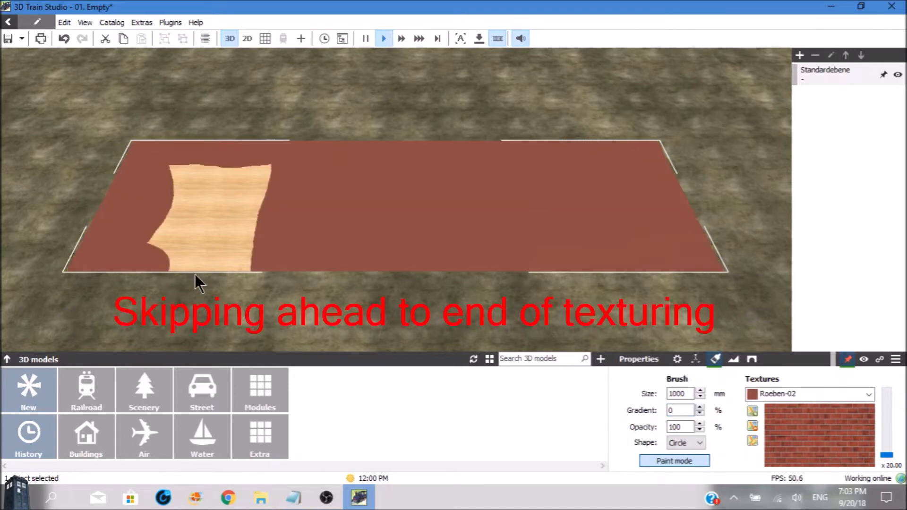
mouse_move(194, 274)
mouse_down()
mouse_move(168, 229)
mouse_move(163, 189)
mouse_move(234, 190)
mouse_up()
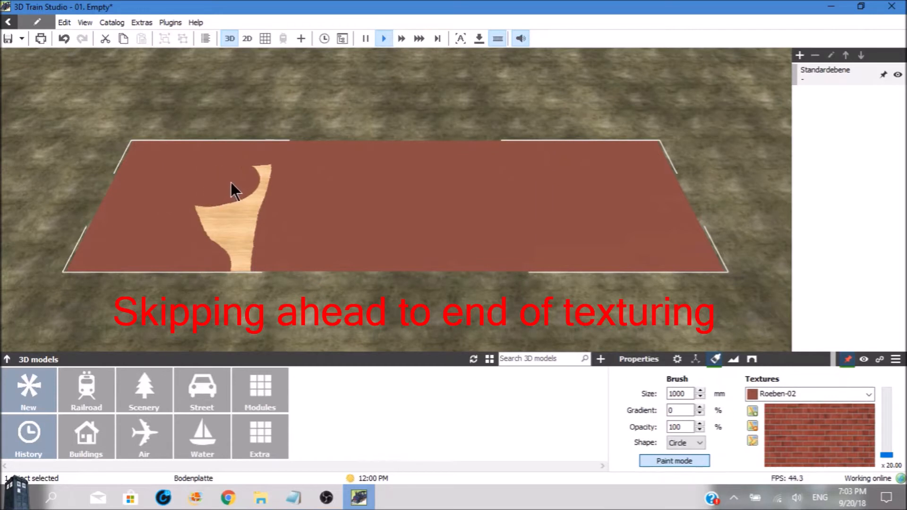
mouse_move(251, 220)
mouse_down()
mouse_move(251, 265)
mouse_move(196, 218)
mouse_up()
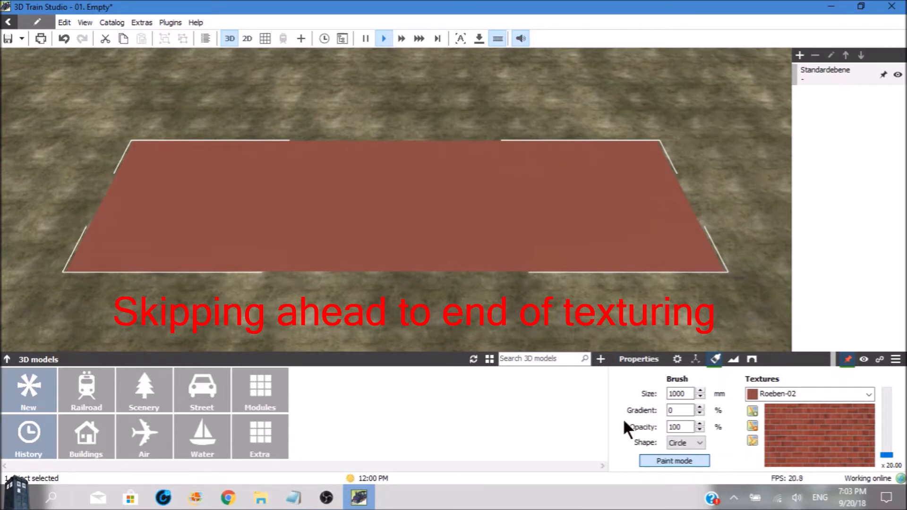
click(656, 459)
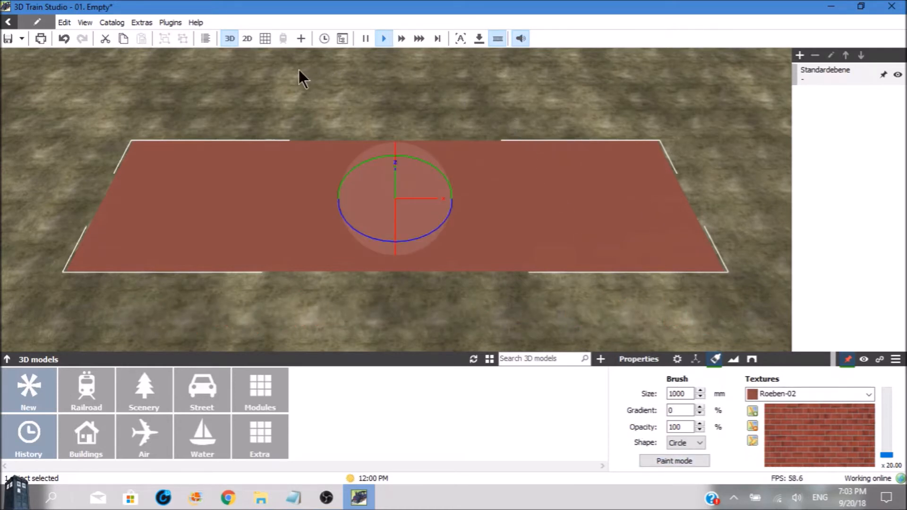
Switch to the grid view and display the panel's position and rotation values
click(266, 38)
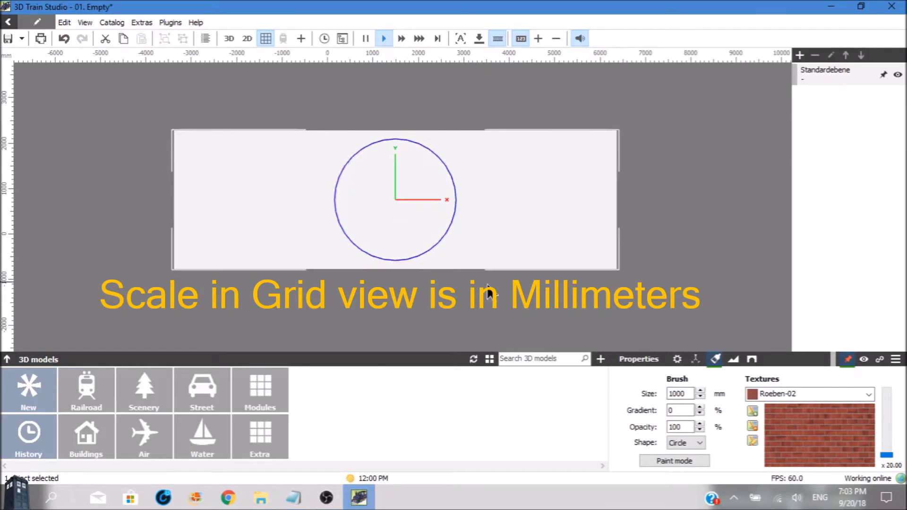
click(696, 360)
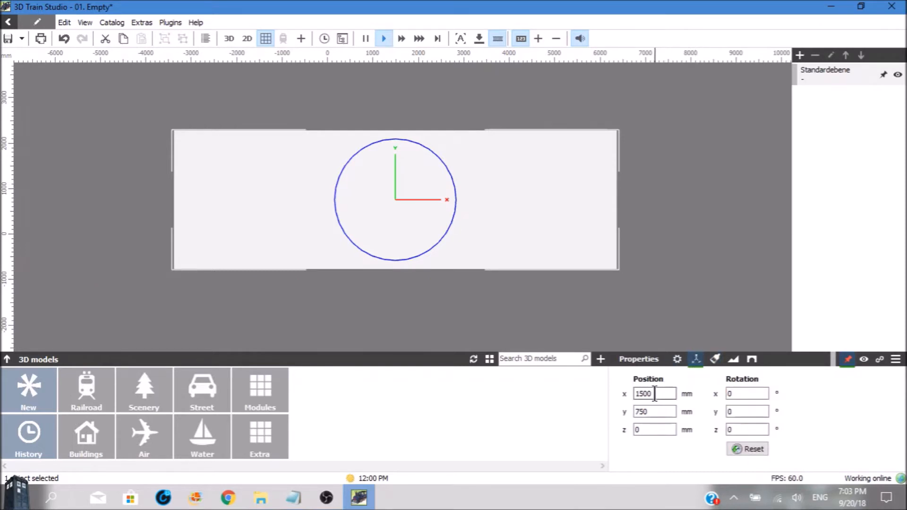
Check the panel dimensions in the roD note and calculate 9750 ÷ 2 in Calculator for the x position
click(300, 494)
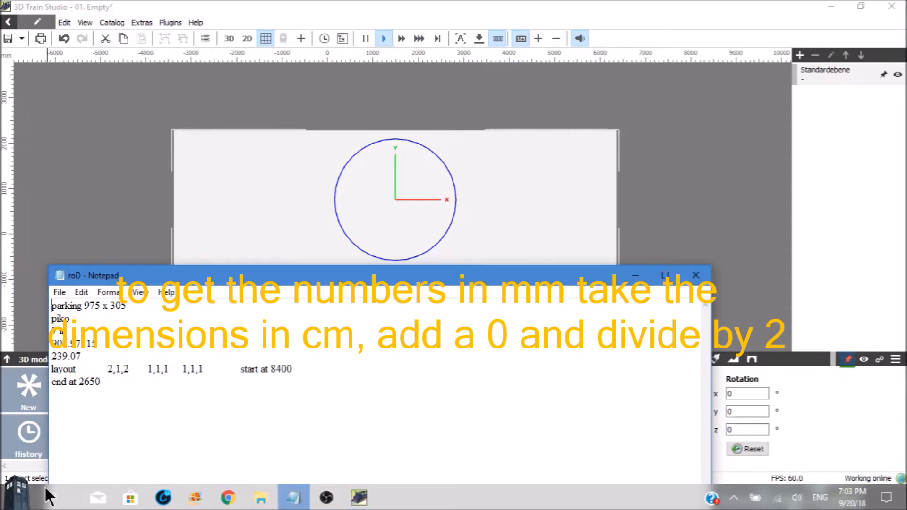
click(19, 497)
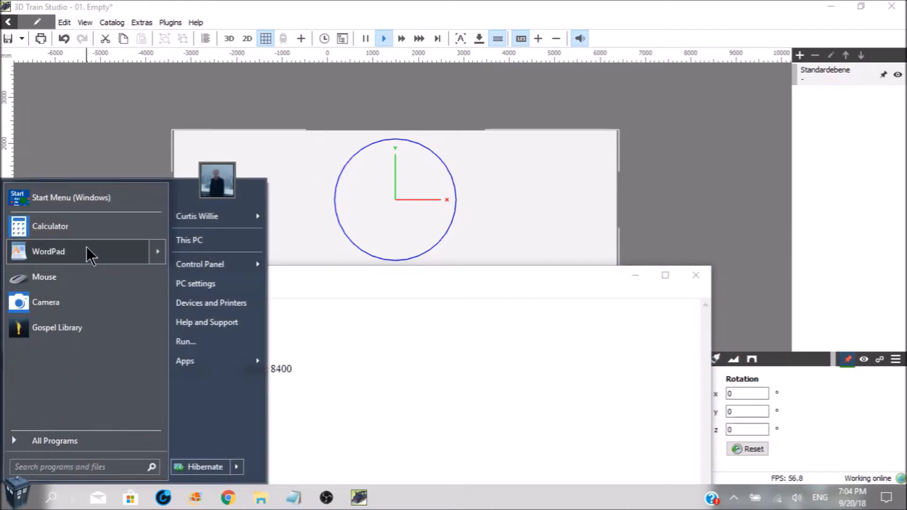
click(94, 227)
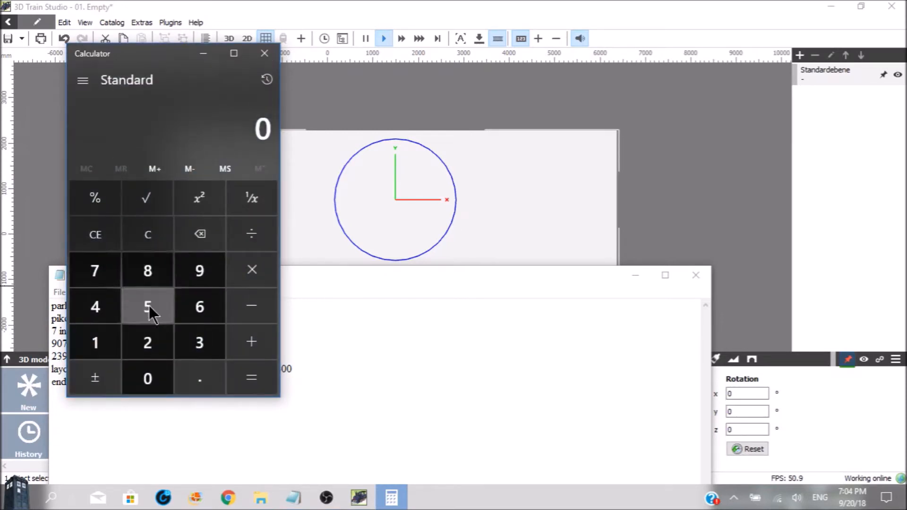
click(185, 267)
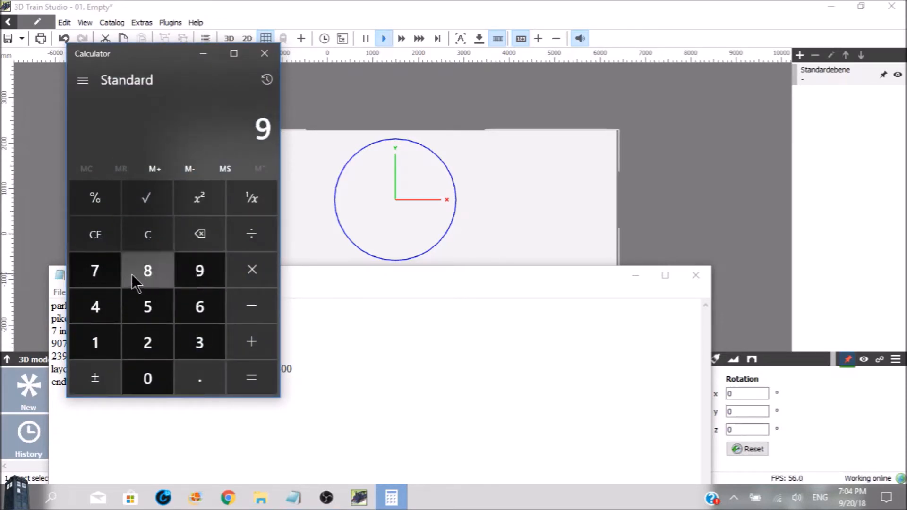
click(111, 273)
click(136, 305)
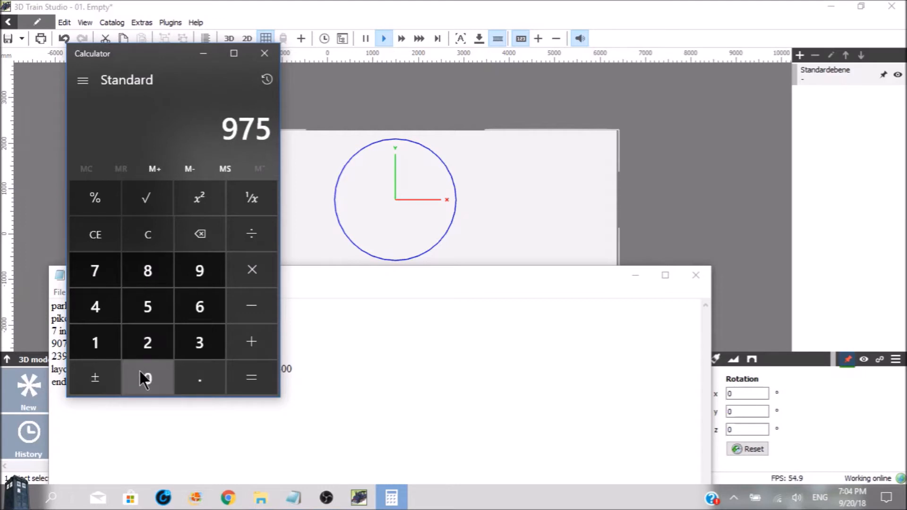
click(143, 374)
click(248, 234)
click(148, 344)
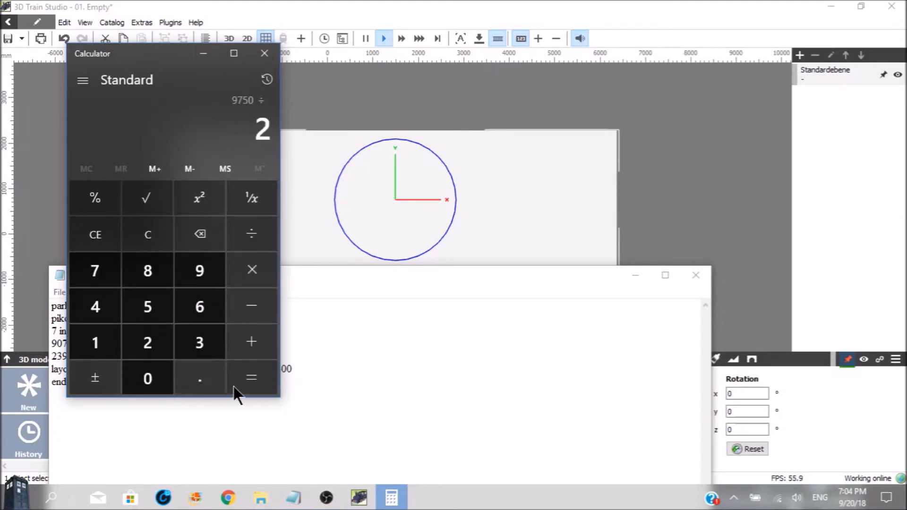
click(249, 382)
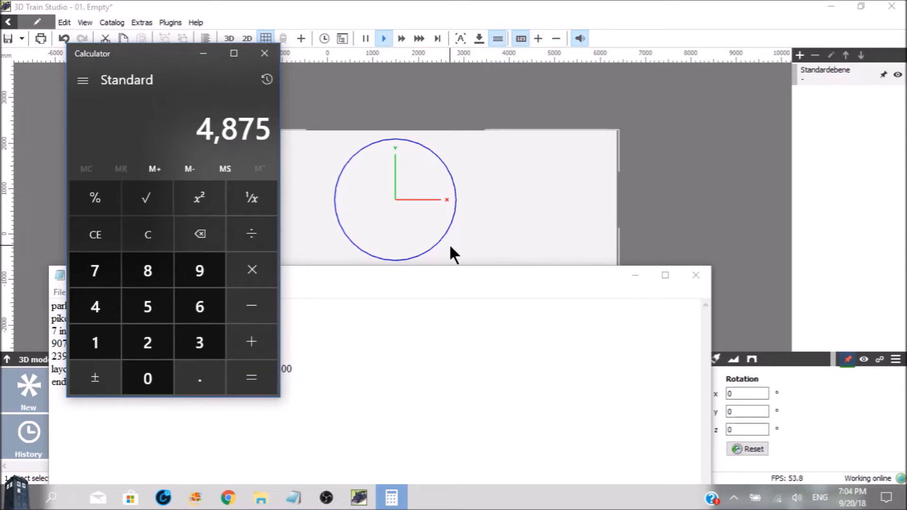
Return to 3D Train Studio and set the panel's x position to 4875 mm
click(635, 275)
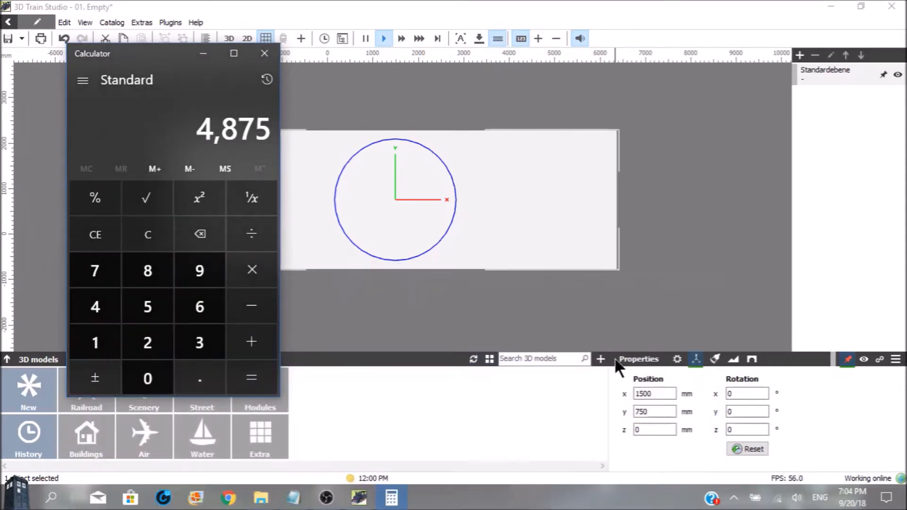
click(650, 393)
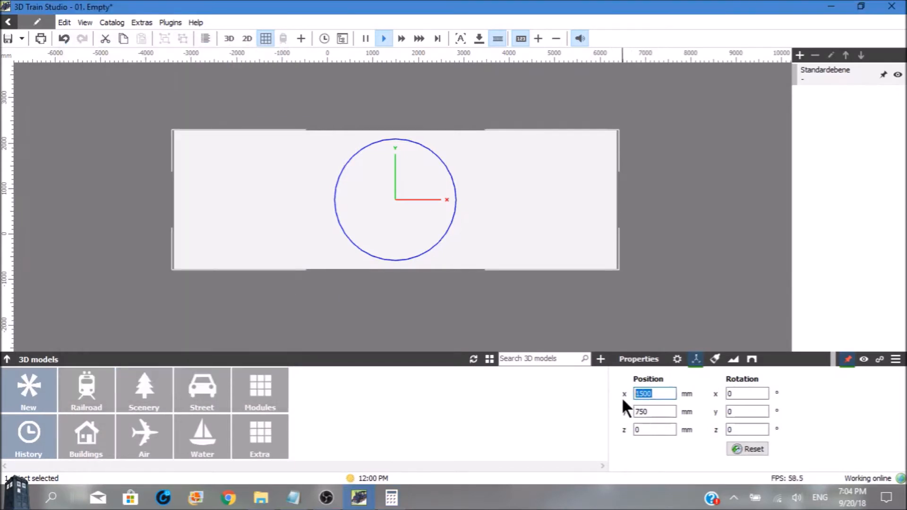
click(402, 503)
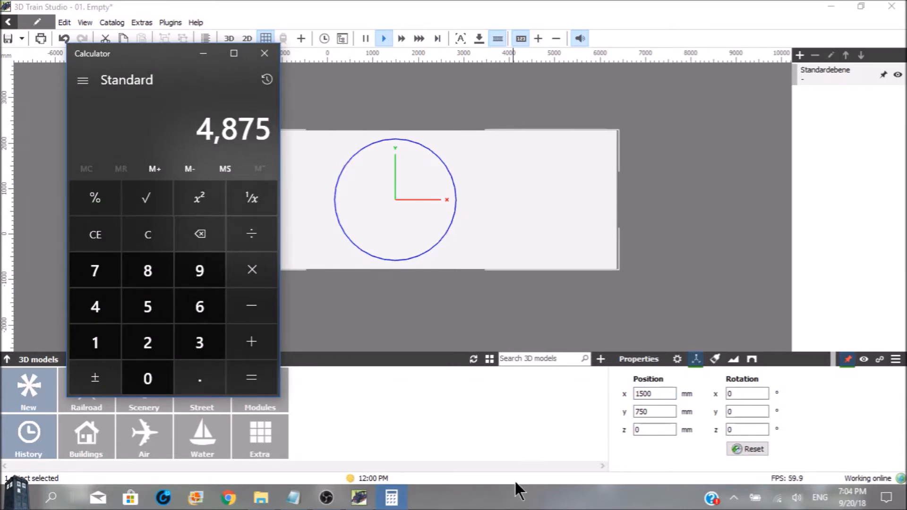
click(652, 395)
drag(652, 395, 635, 396)
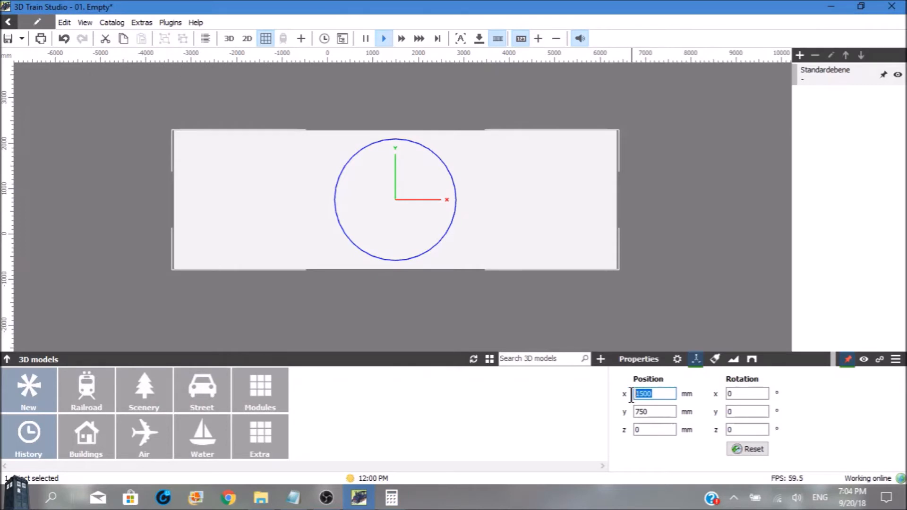
text(4)
text(875)
key(Return)
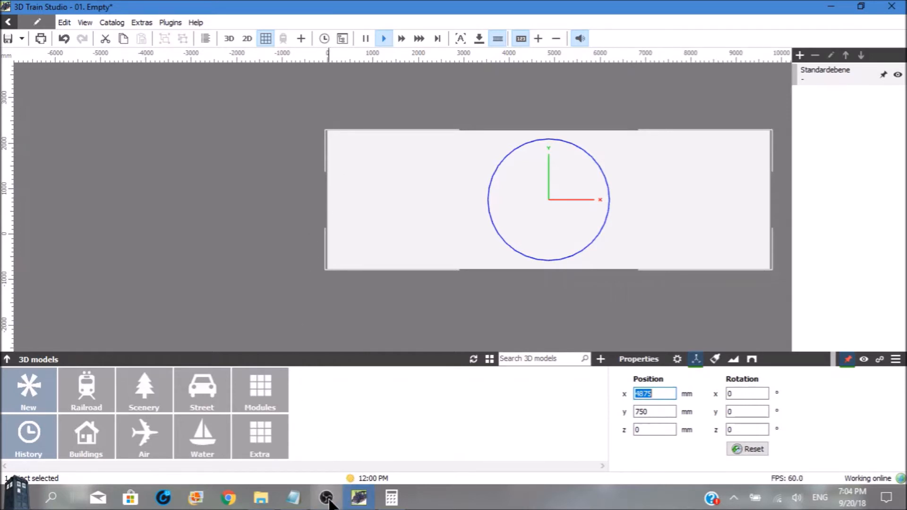
Recheck the panel width in the roD note and calculate 3050 ÷ 2 in Calculator for the y position
click(293, 500)
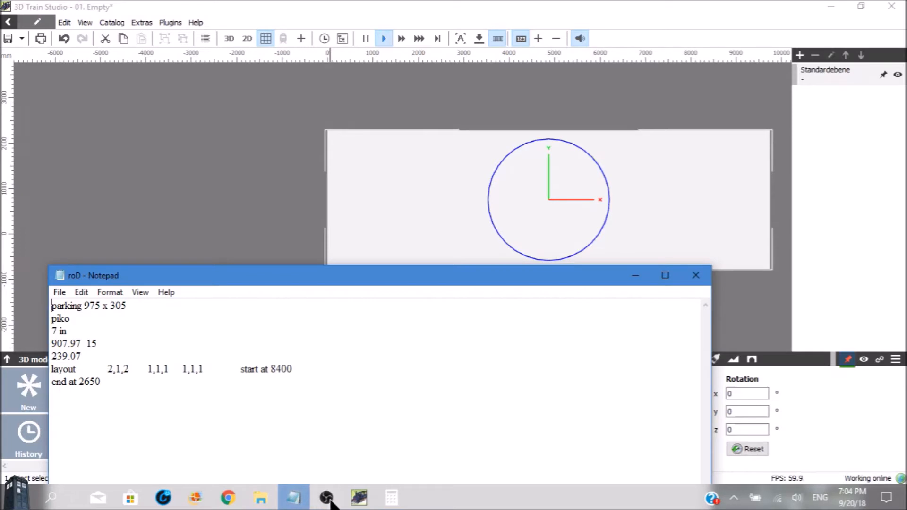
mouse_move(330, 504)
click(634, 275)
click(396, 497)
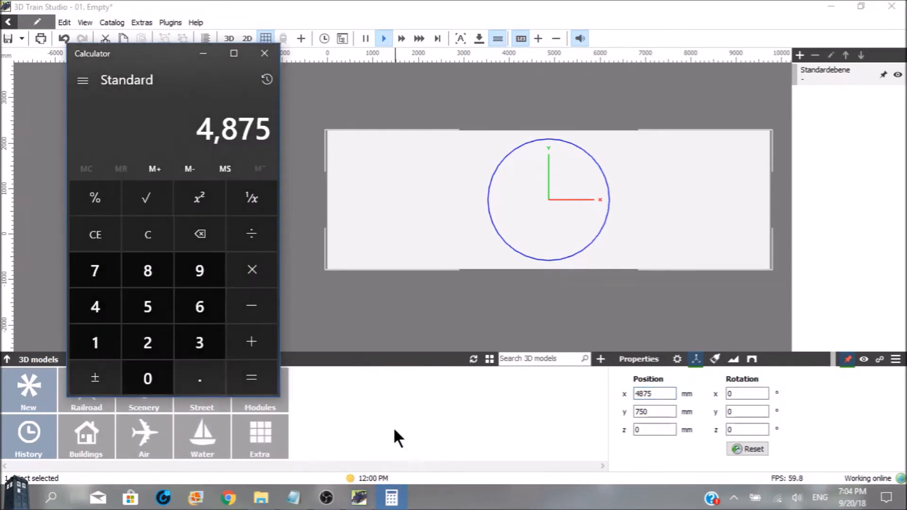
click(201, 343)
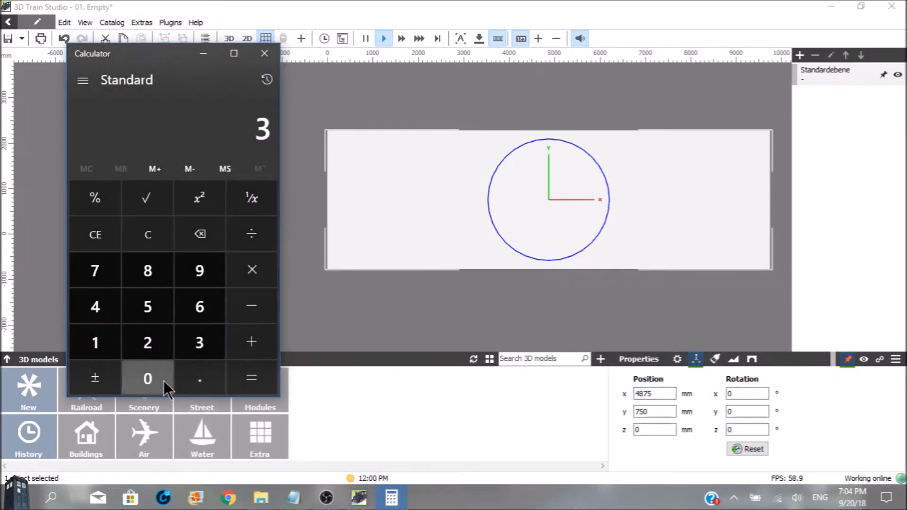
click(162, 380)
click(153, 316)
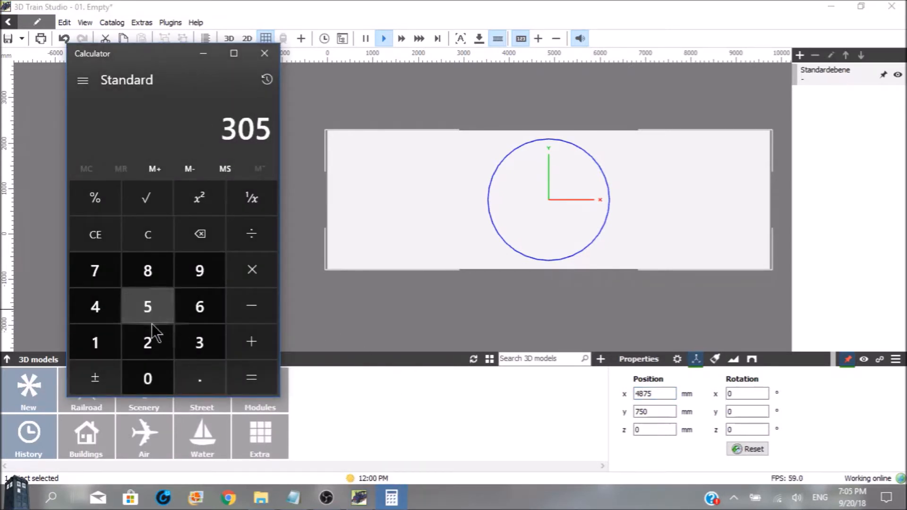
click(157, 367)
click(234, 245)
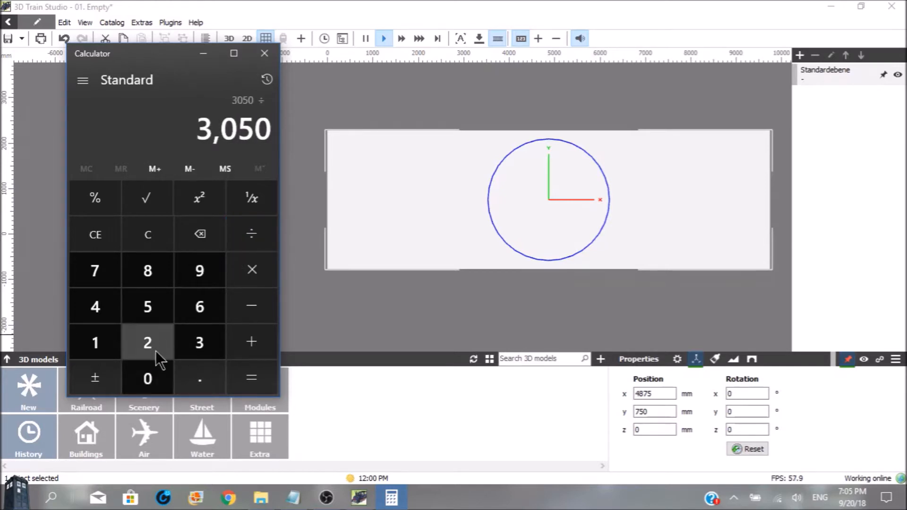
click(154, 345)
click(236, 374)
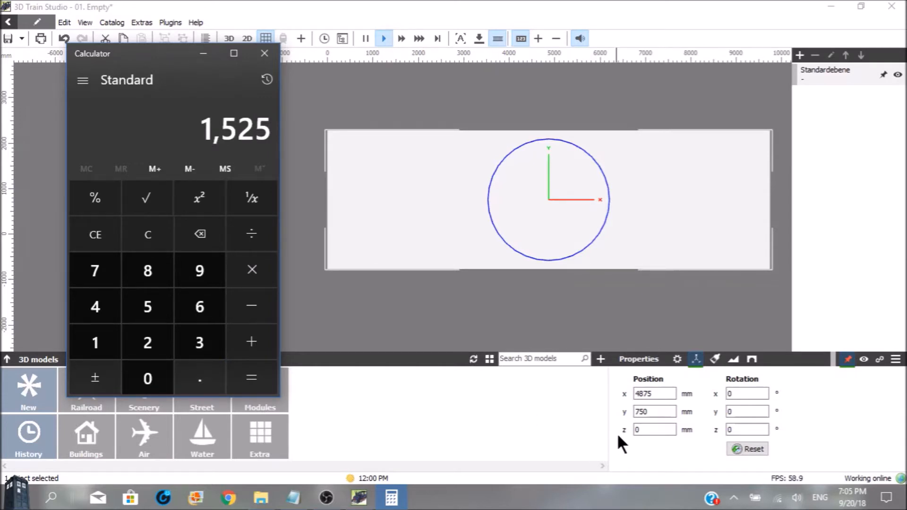
Set the panel's y position to 1525 mm in 3D Train Studio
click(650, 411)
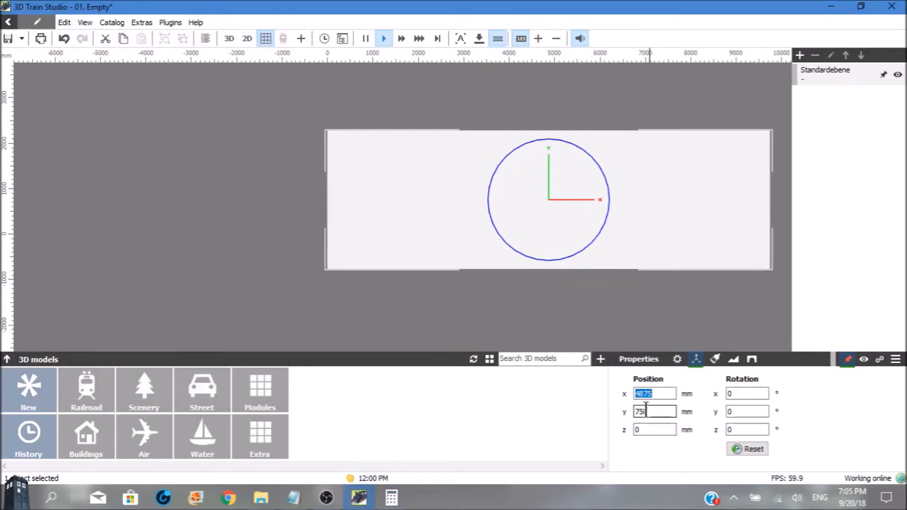
click(647, 411)
double_click(644, 411)
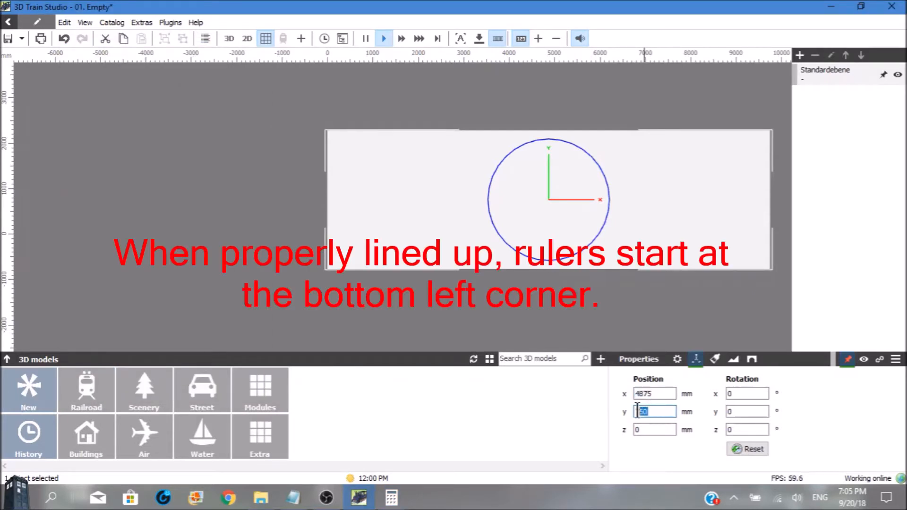
text(1525)
key(Return)
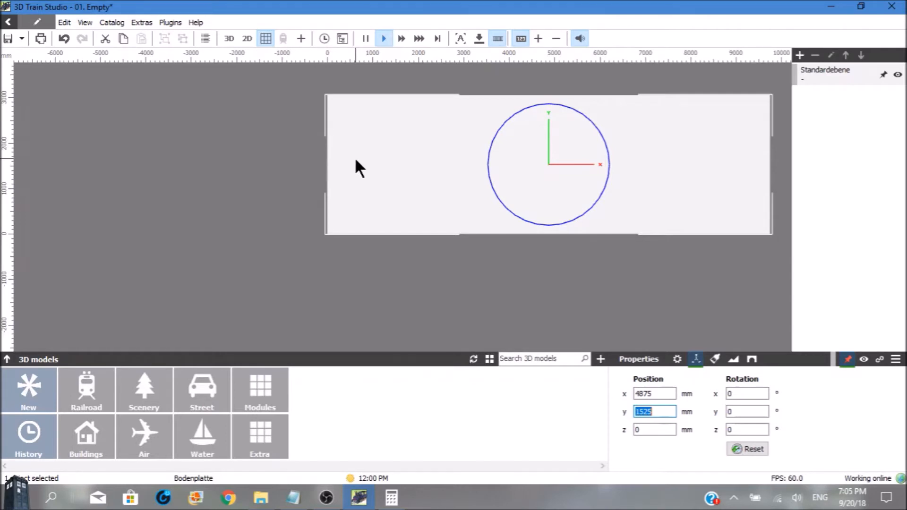
text(-=====)
key(BackSpace)
key(BackSpace)
key(BackSpace)
key(BackSpace)
key(BackSpace)
text(1525)
Examine the grid squares near the panel's upper edge around the 8400 mm mark, the start of the parking trackage
scroll(386, 156, up, 10)
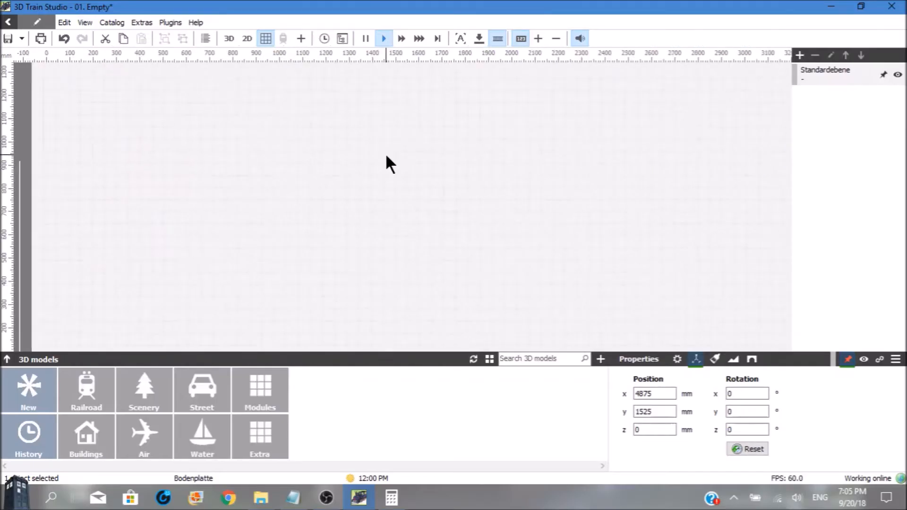
scroll(386, 157, up, 4)
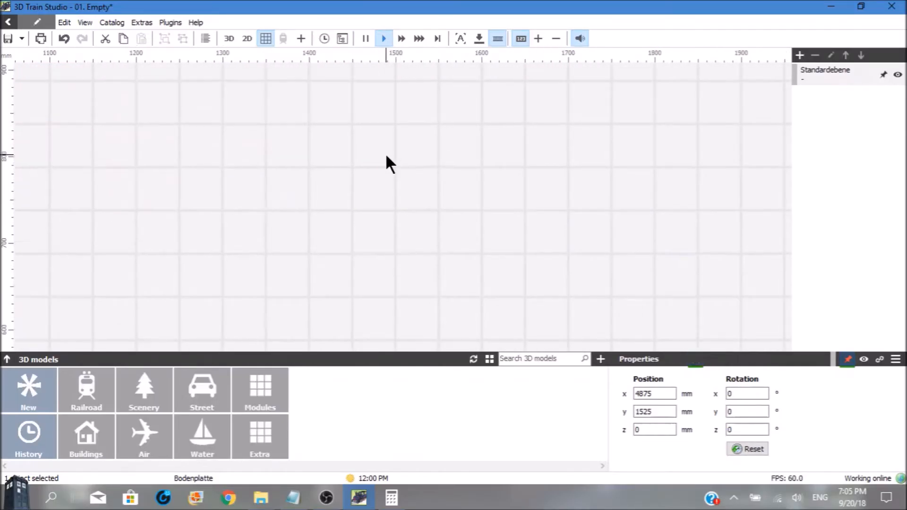
key(Up)
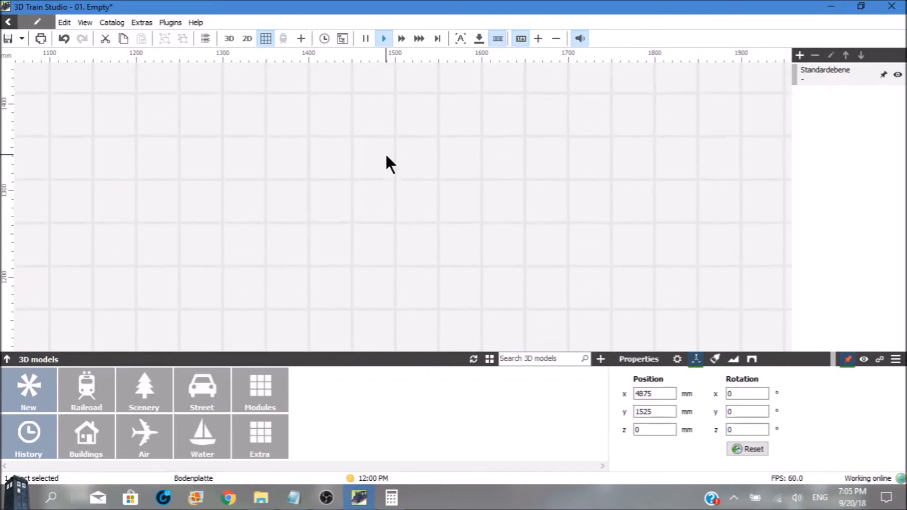
key(Up)
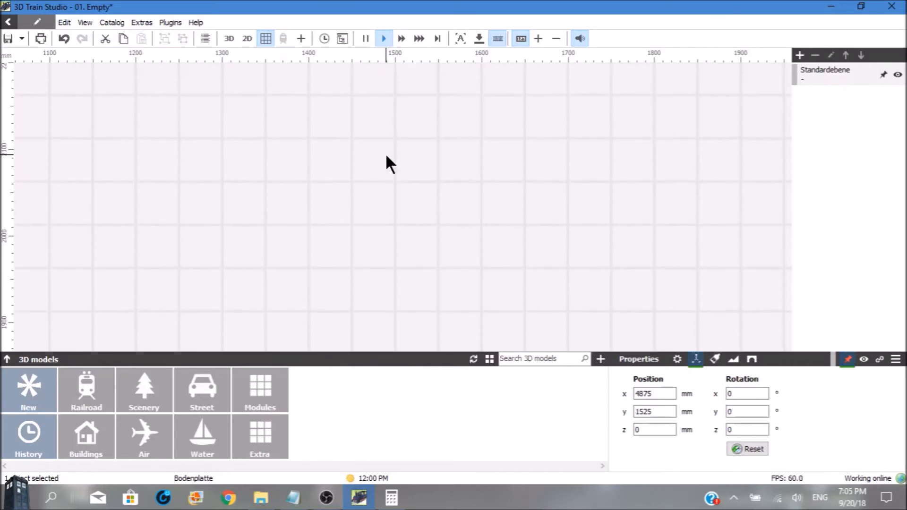
key(Up)
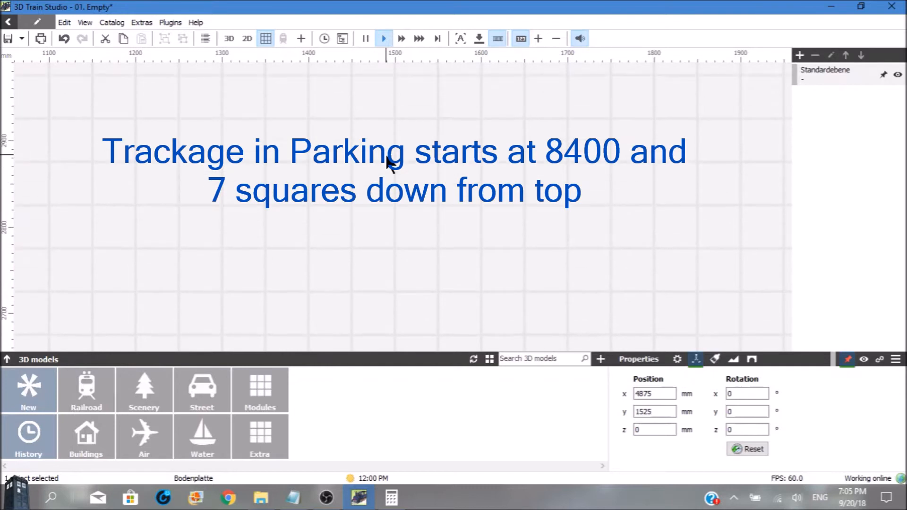
key(Up)
key(Right)
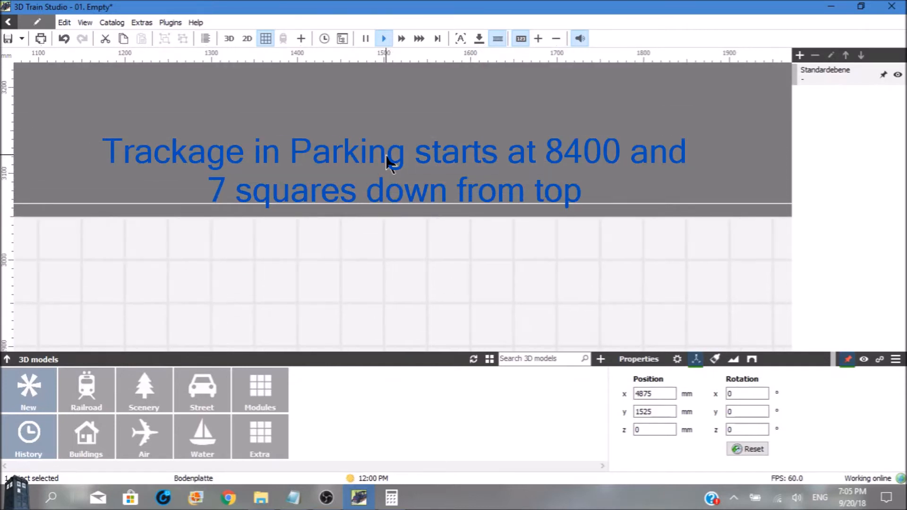
key(Right)
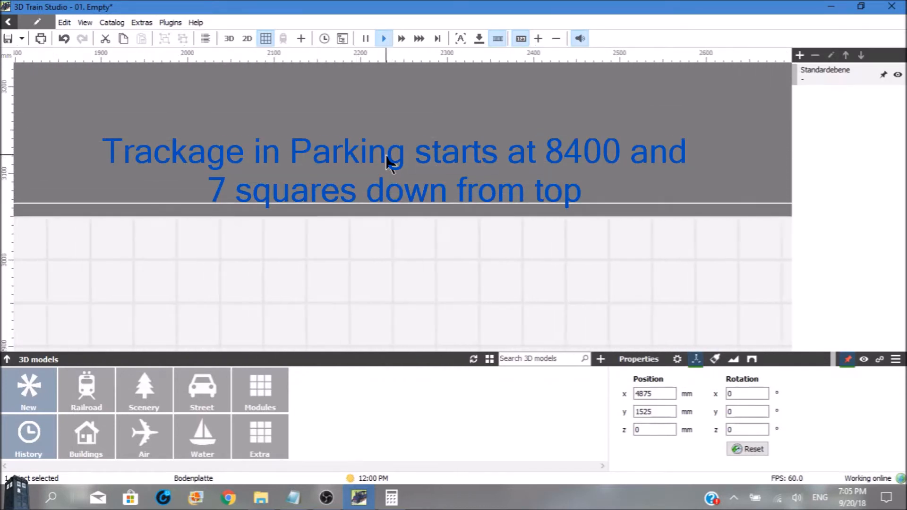
key(Right)
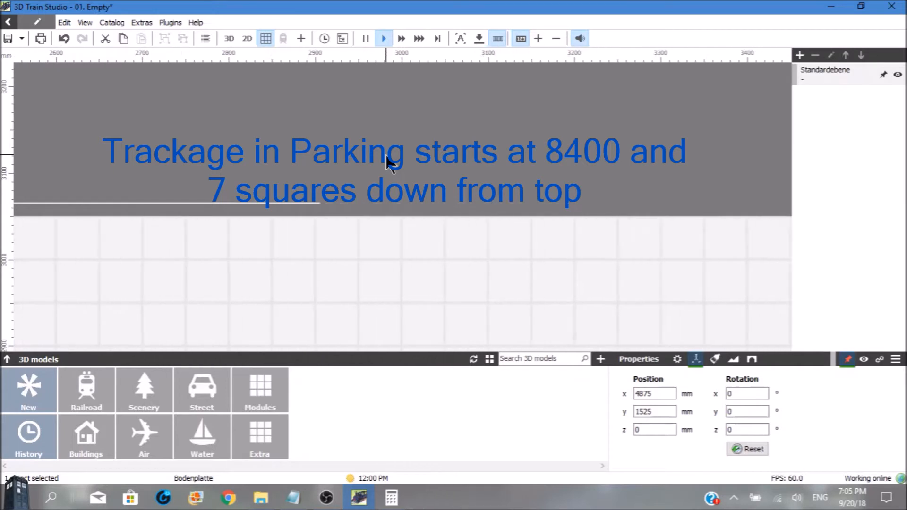
key(Right)
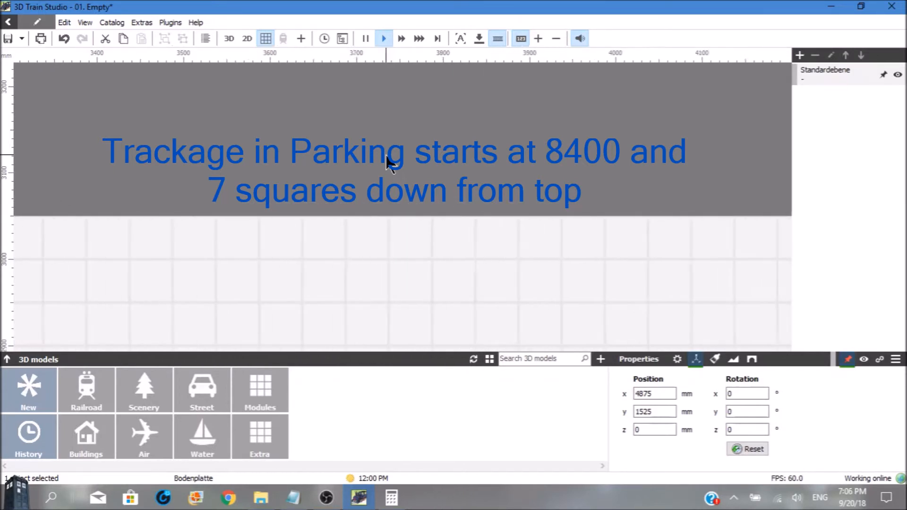
key(Right)
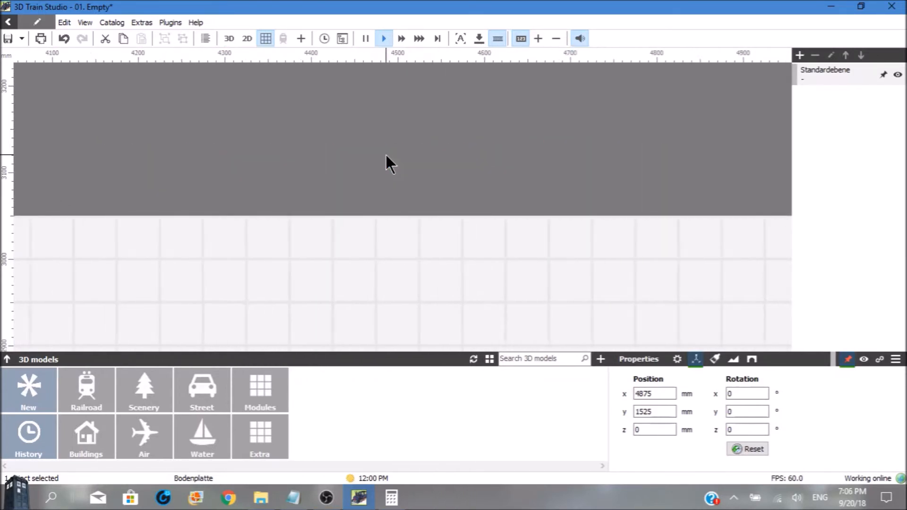
key(Right)
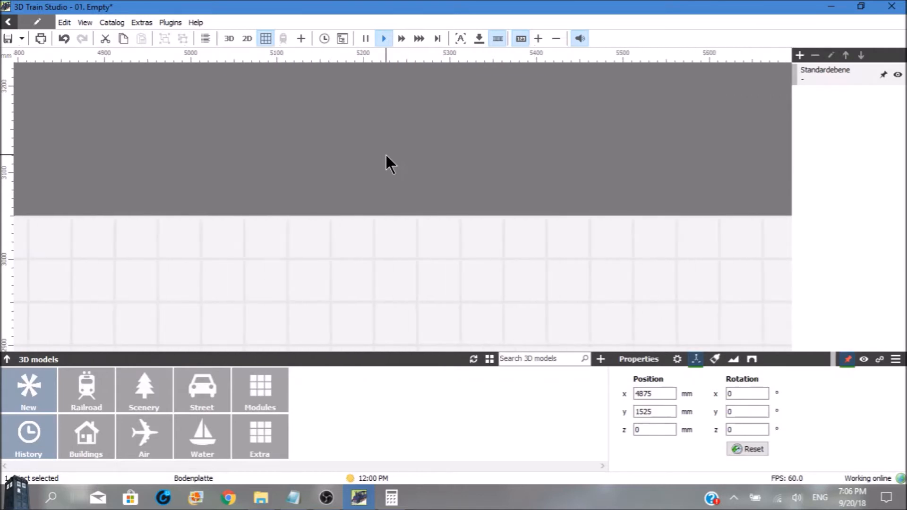
key(Right)
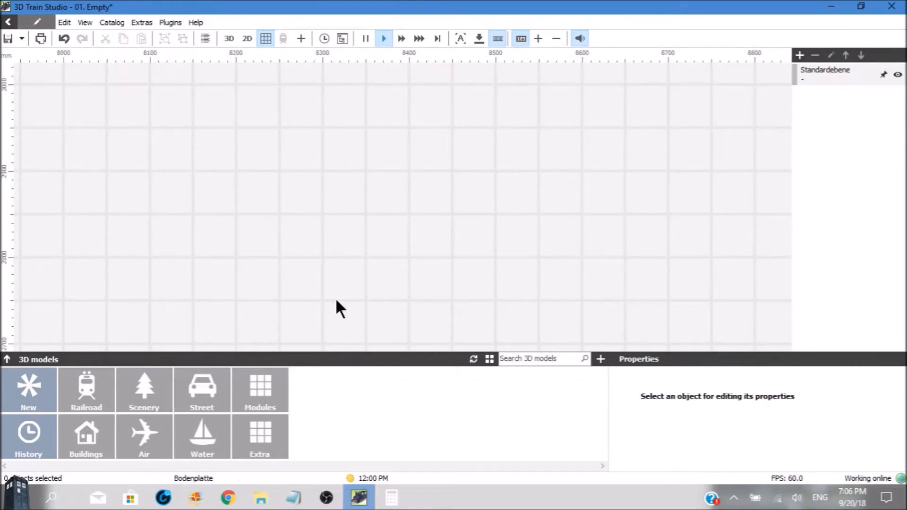
Place the Piko Spur H0 three-way switch 55225 on the panel at about x 8286 mm, y 2863 mm
click(82, 397)
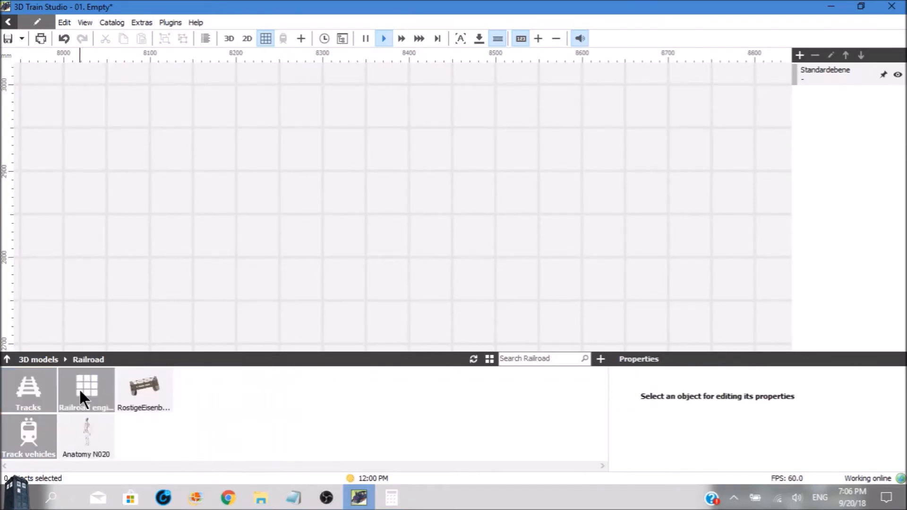
click(41, 394)
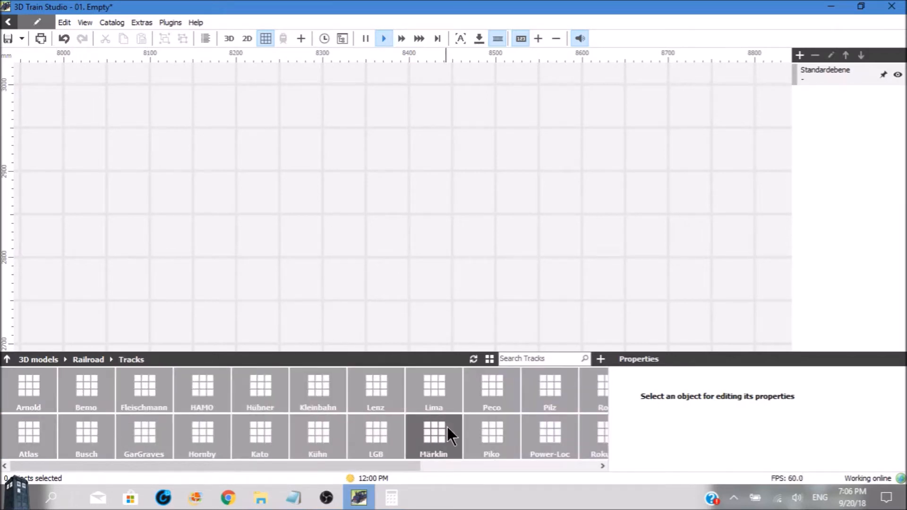
click(475, 433)
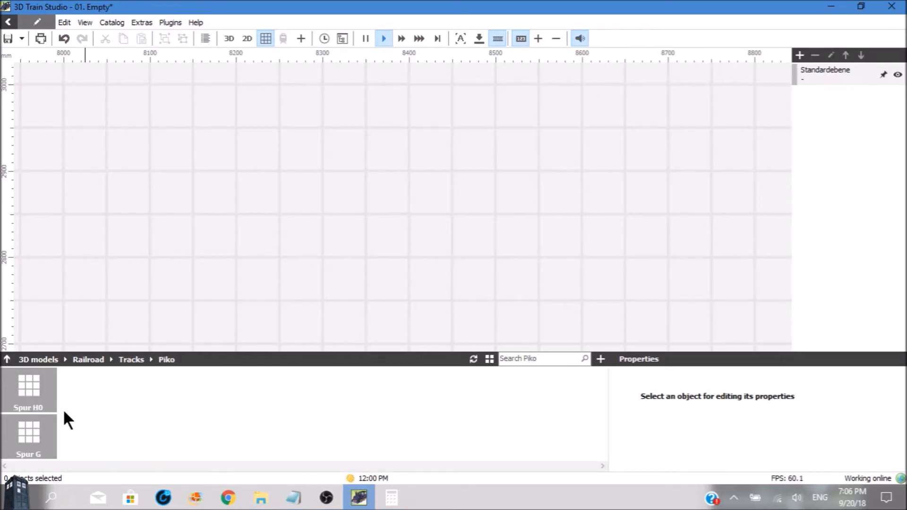
click(42, 396)
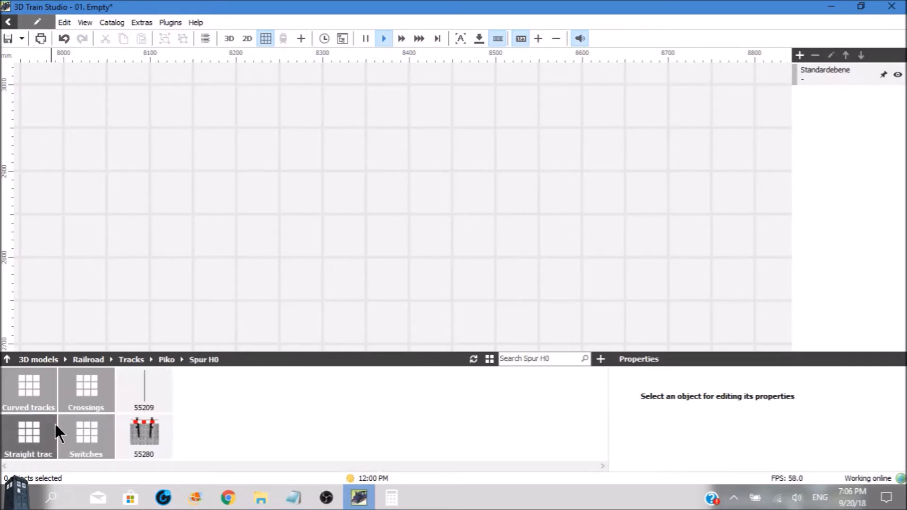
click(86, 442)
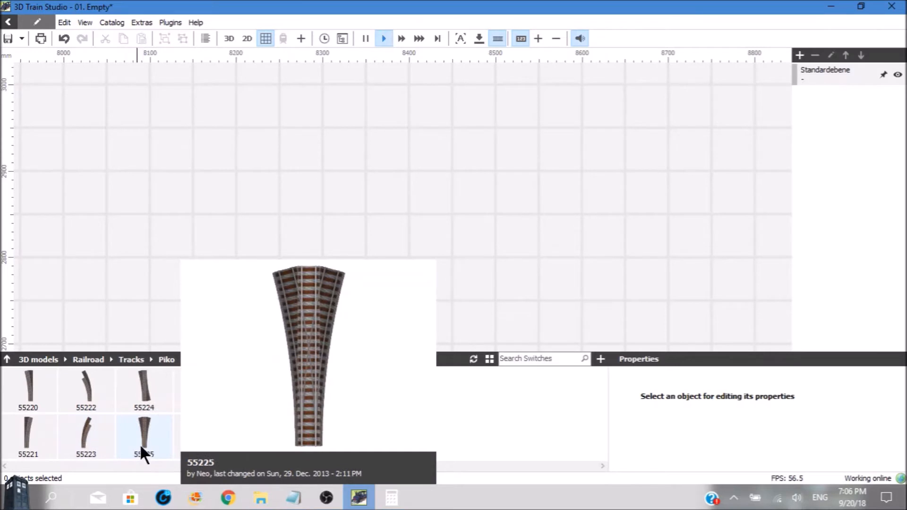
drag(144, 424, 309, 202)
Place the Piko Spur H0 curved track 55211 beside the three-way switch at about x 8086 mm, y 2857 mm
mouse_move(47, 373)
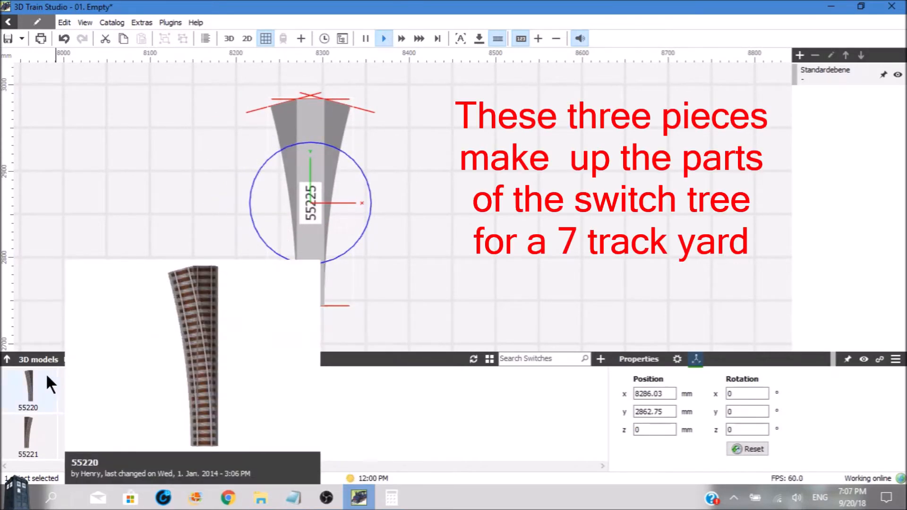
click(7, 359)
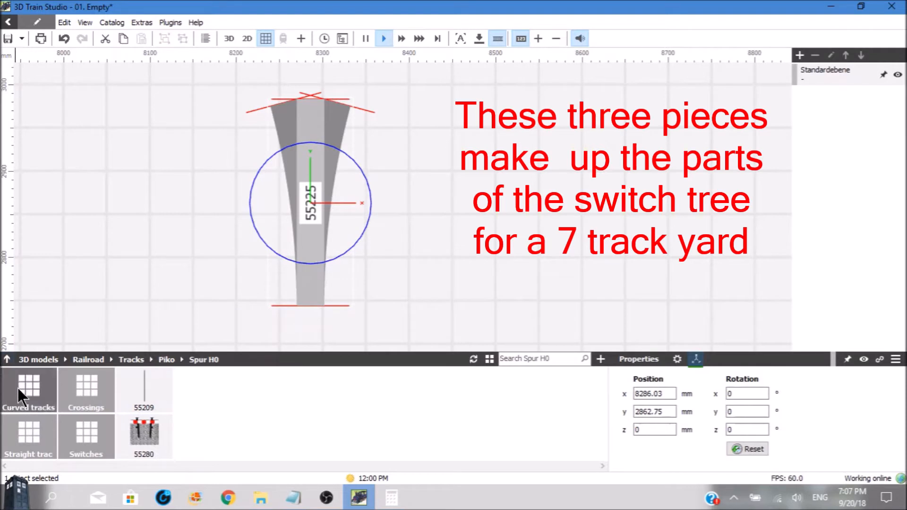
click(17, 387)
drag(21, 392, 137, 206)
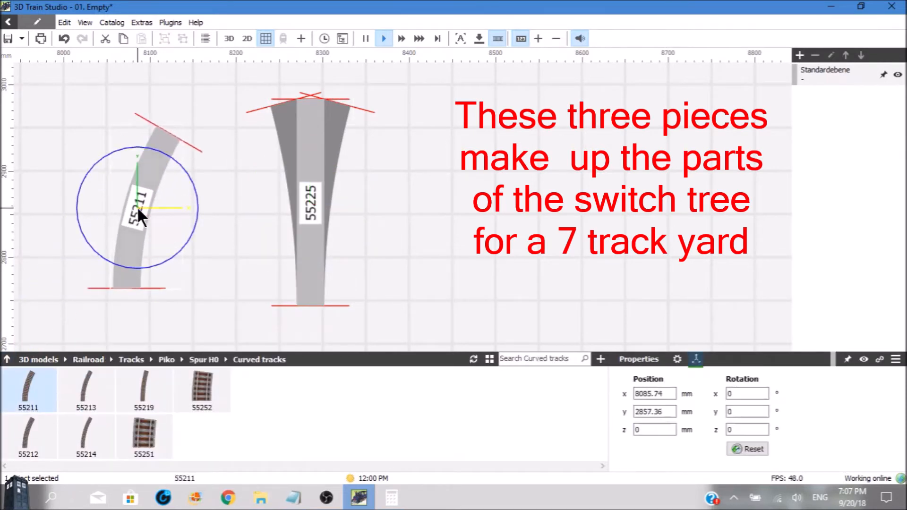
Place the Piko Spur H0 straight track 55200 beside the curved track at about x 7992 mm, y 2877 mm
click(7, 359)
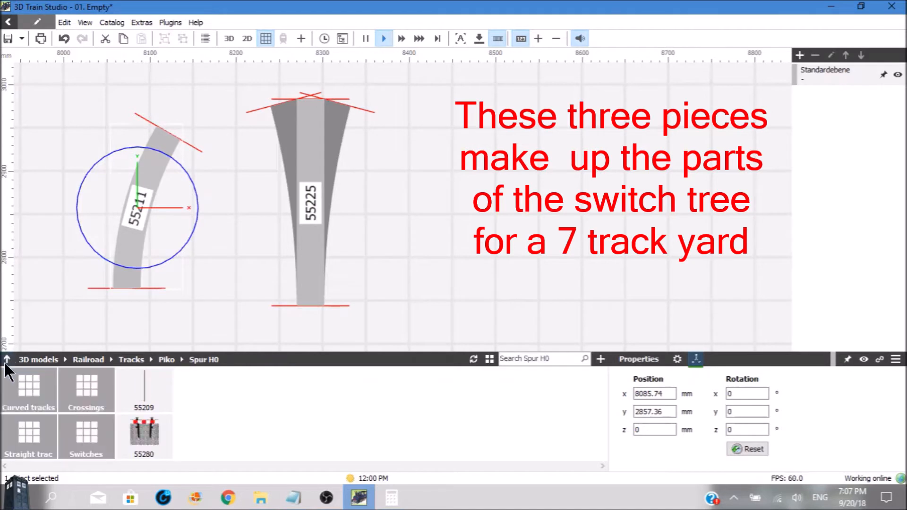
click(15, 431)
mouse_move(27, 393)
drag(27, 393, 55, 189)
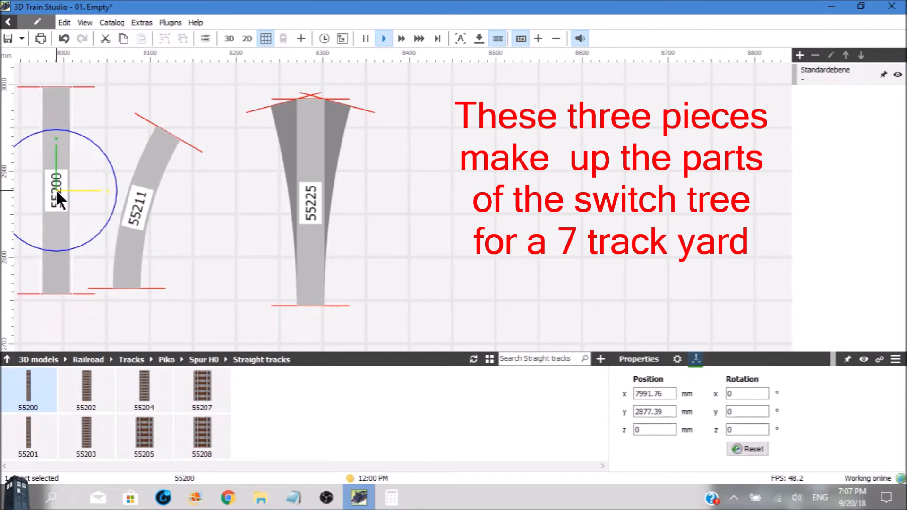
Set the three-way switch's z rotation to -90° and move it to about x 8360 mm, y 2870 mm
click(300, 160)
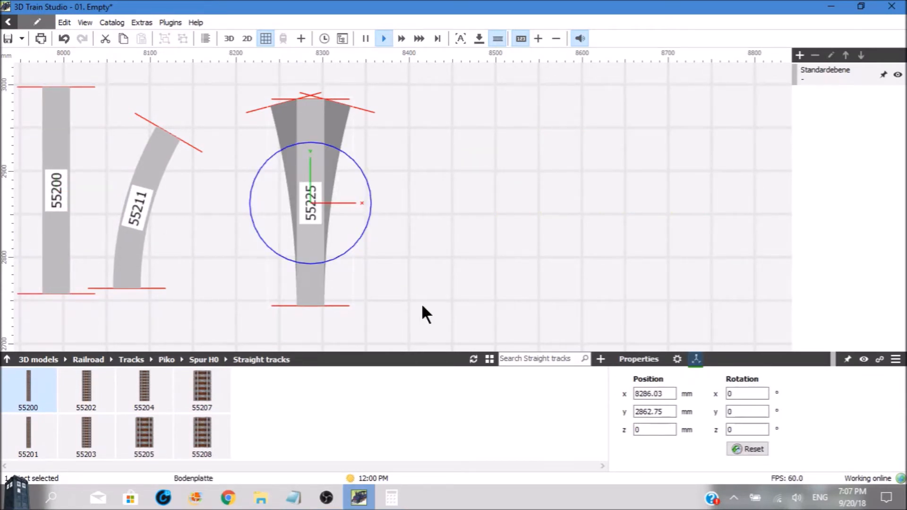
double_click(732, 429)
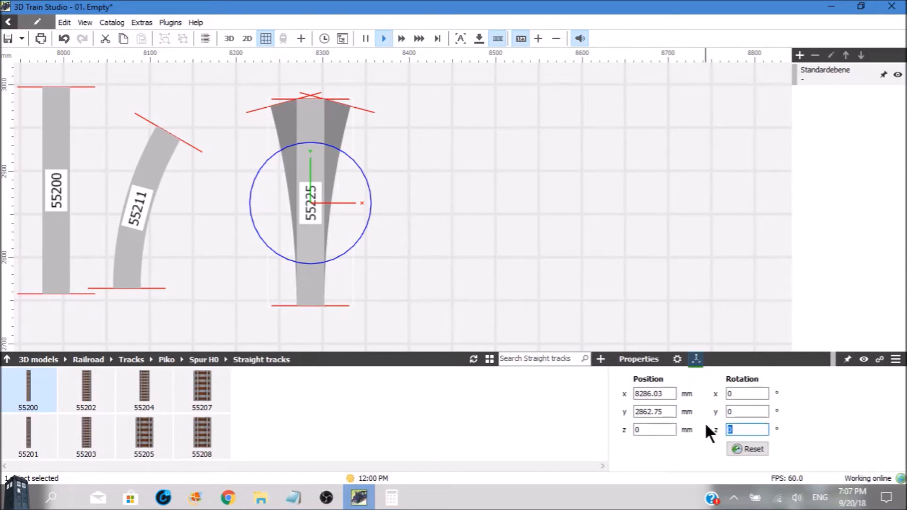
text(-9)
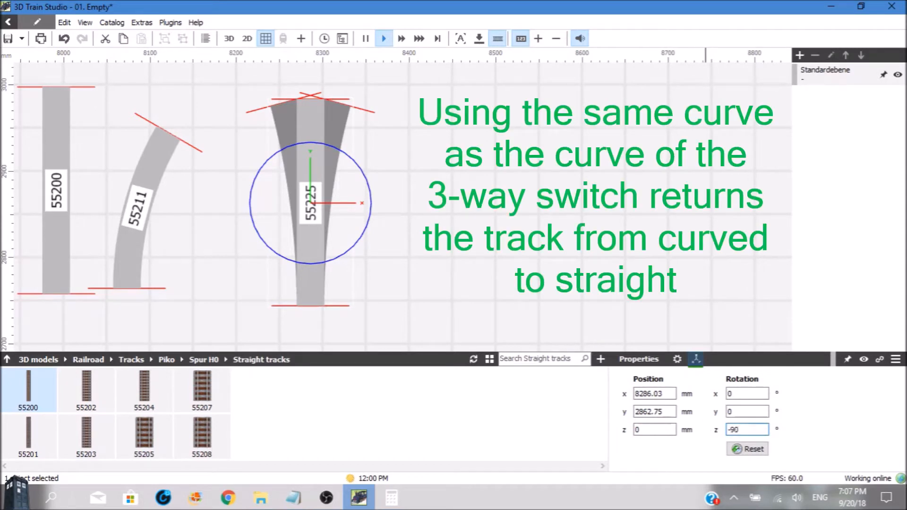
key(Return)
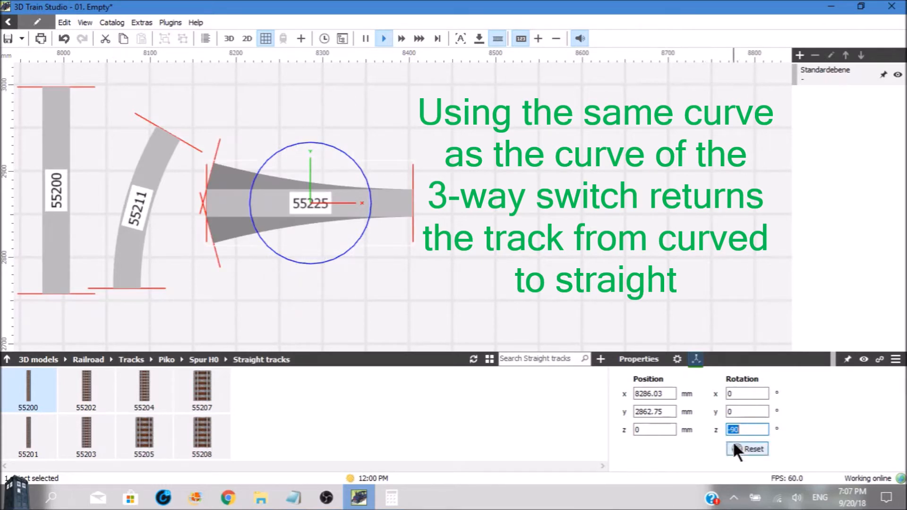
click(358, 208)
drag(358, 209, 421, 199)
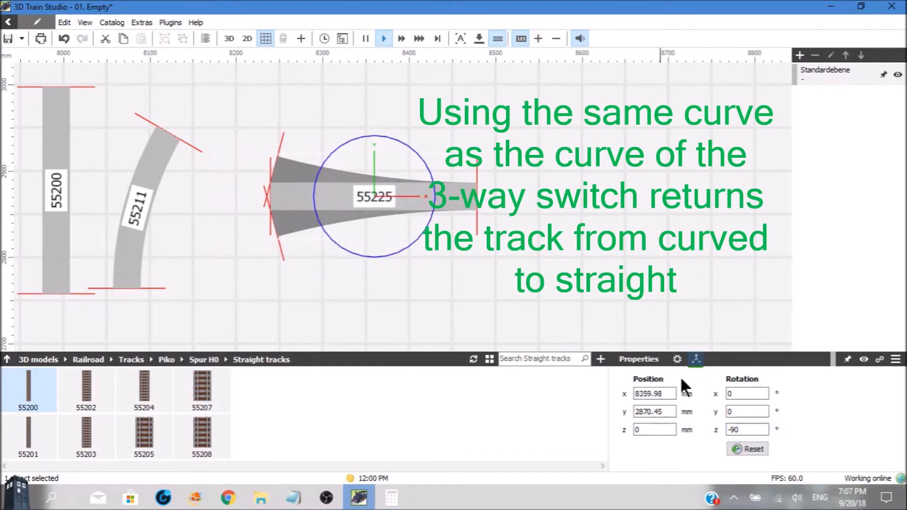
Compare the straight length in the three-way switch's track settings with the length of straight track 55200
click(676, 360)
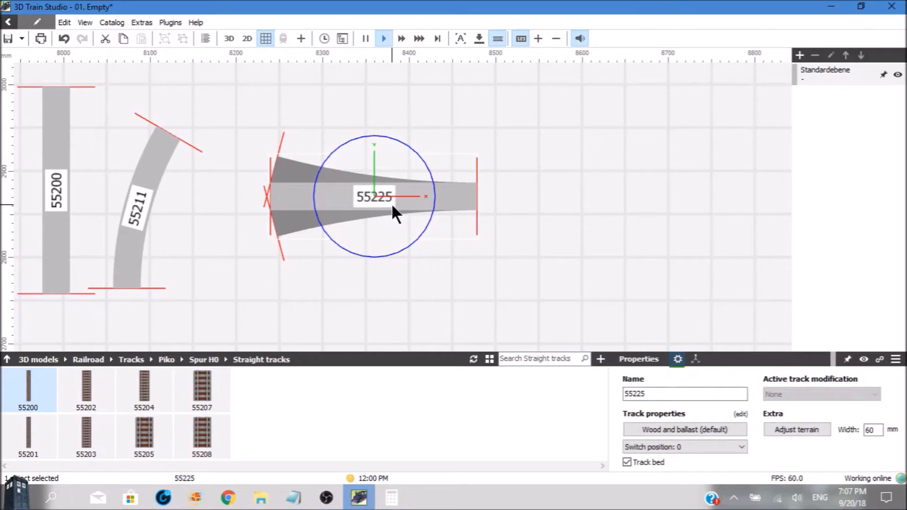
click(740, 415)
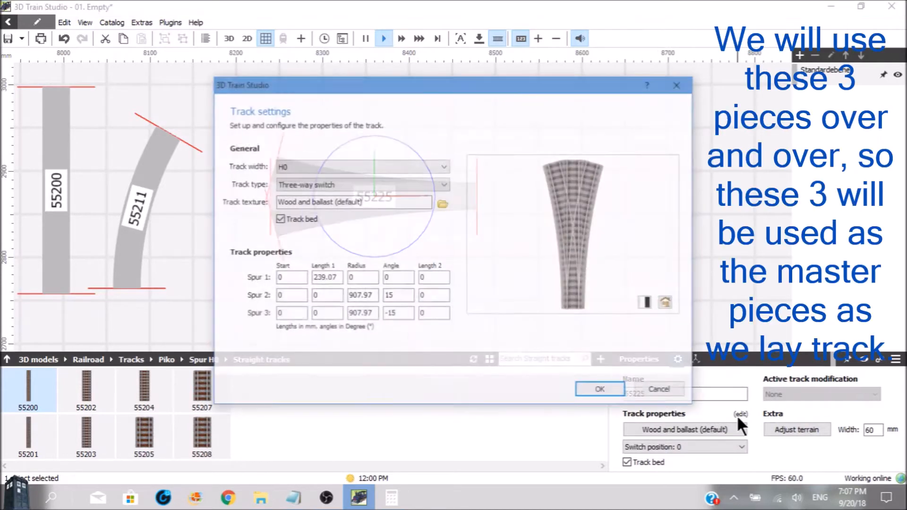
click(326, 281)
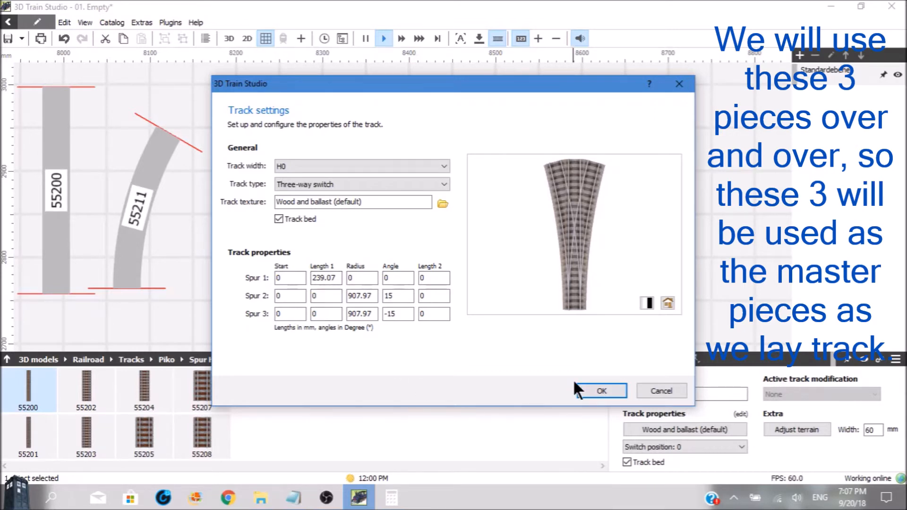
click(596, 390)
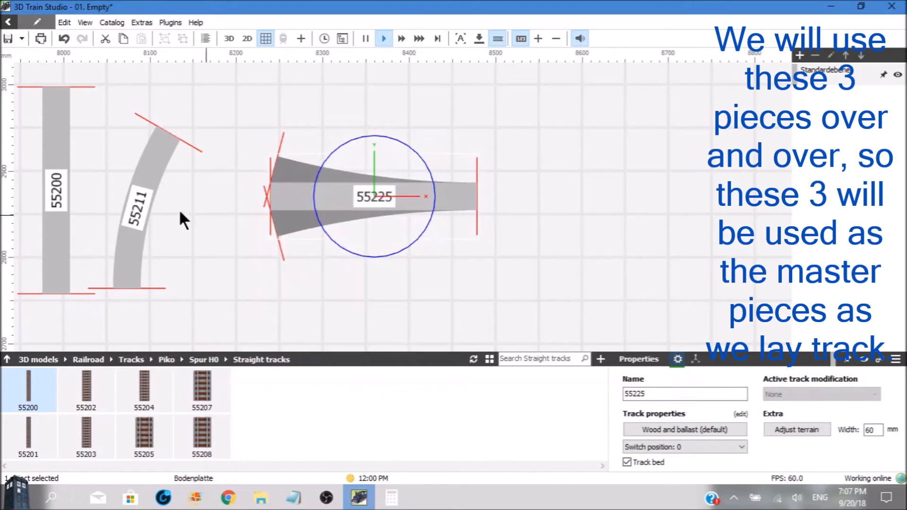
click(63, 224)
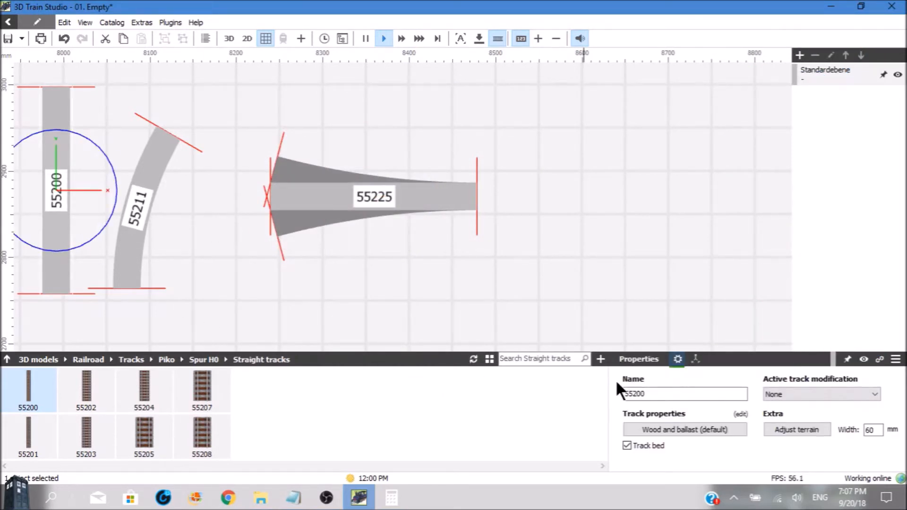
click(740, 413)
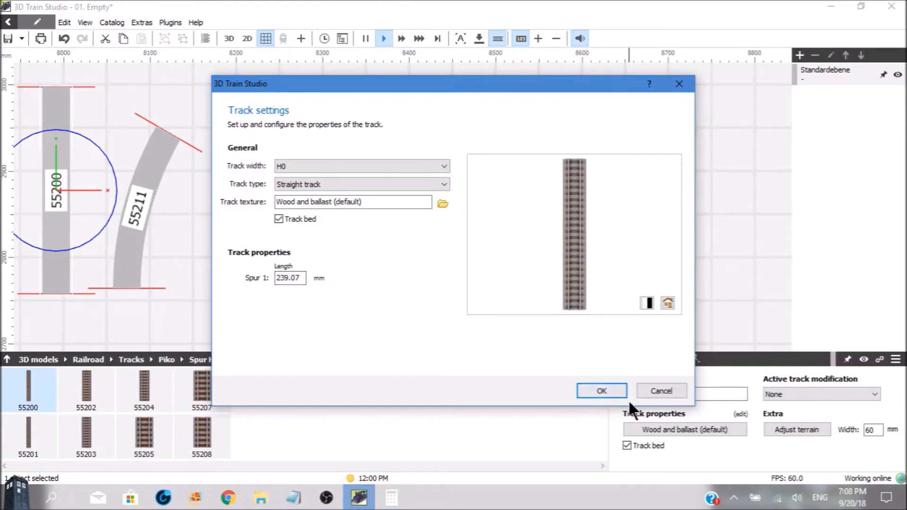
click(612, 390)
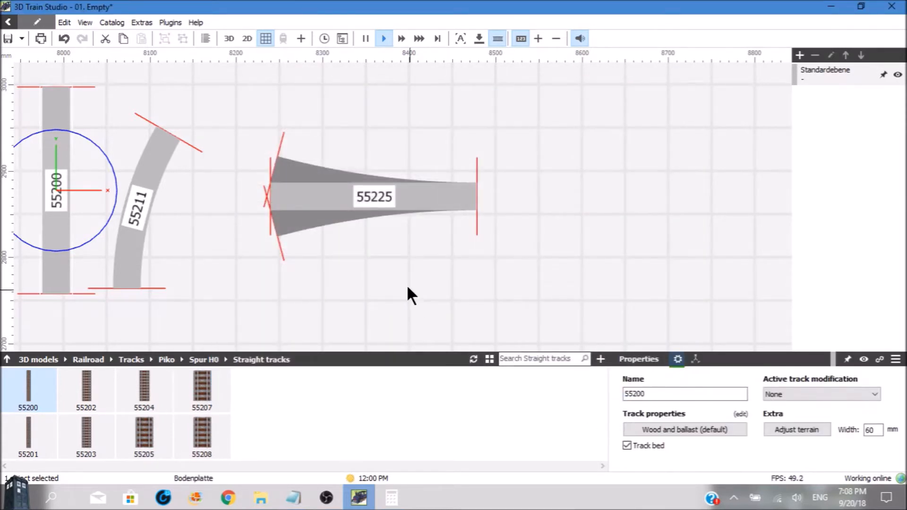
Look up the three-way switch's branch curve in its track settings and set curved track 55211 to radius 907.97 mm and angle 15°
click(379, 200)
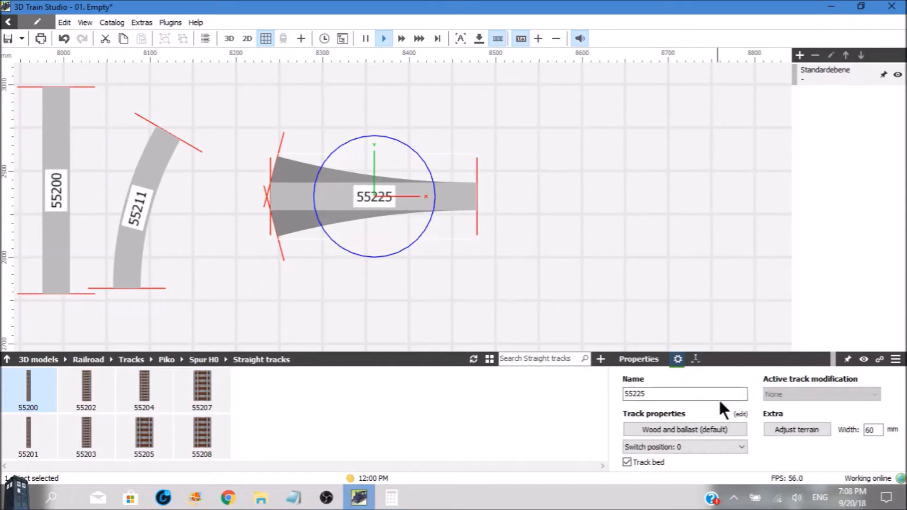
click(740, 414)
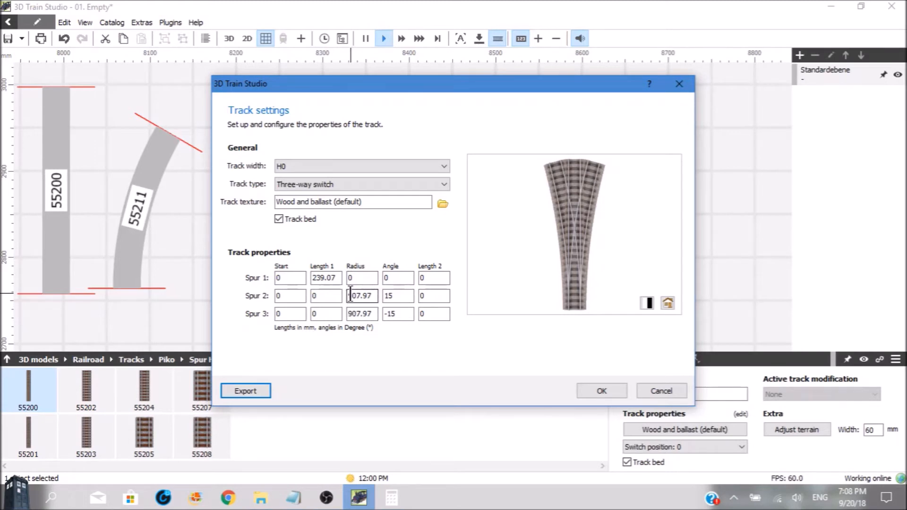
click(602, 392)
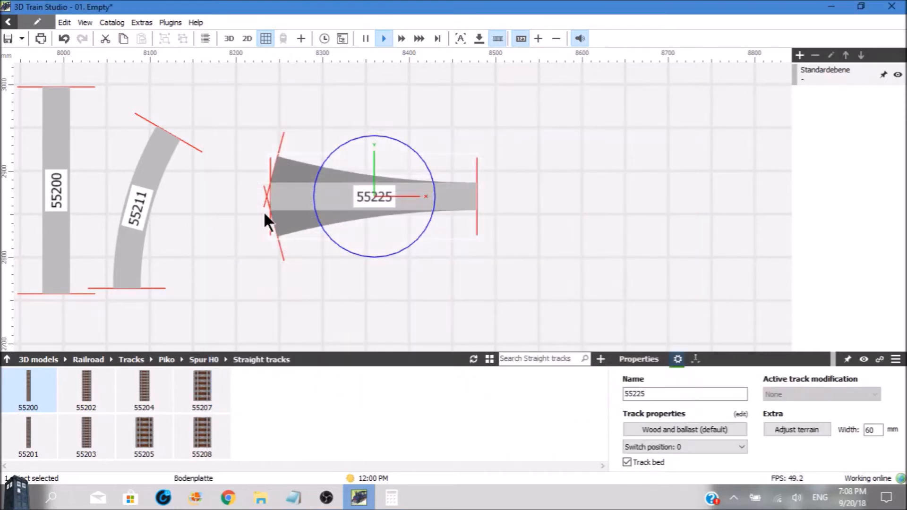
click(130, 215)
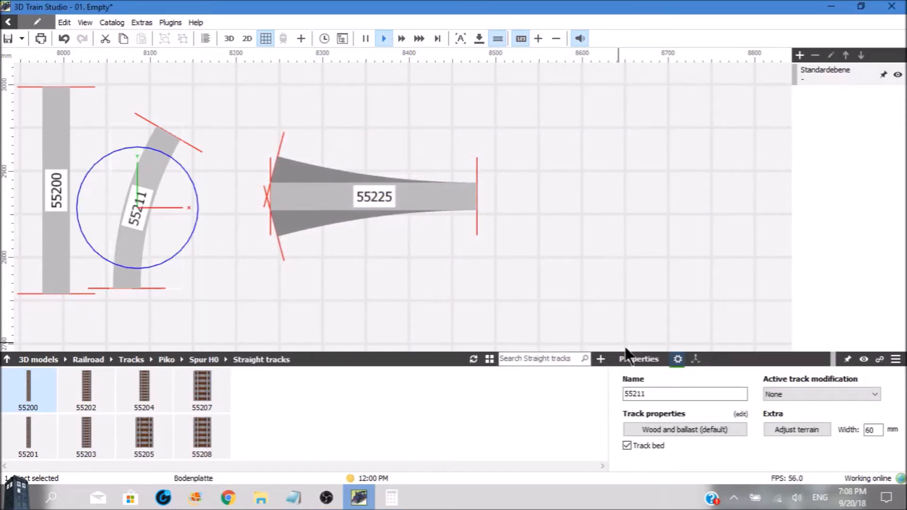
click(740, 416)
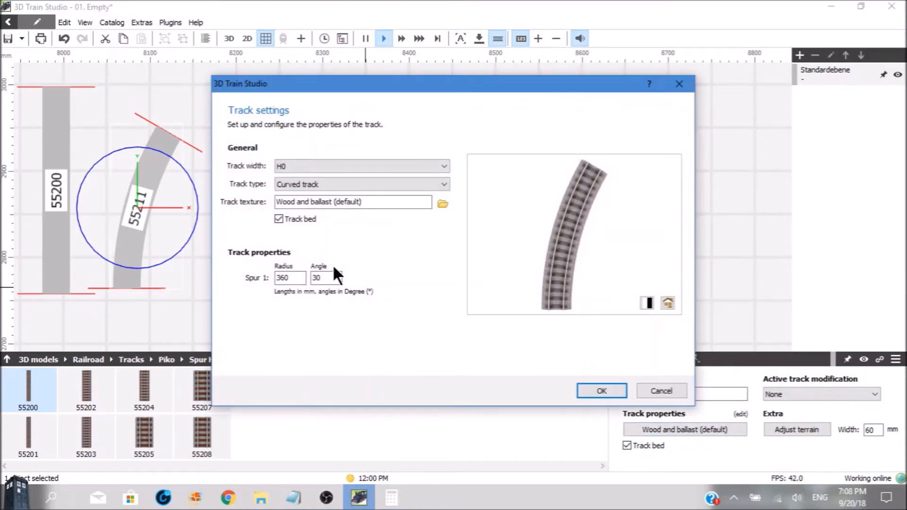
double_click(299, 279)
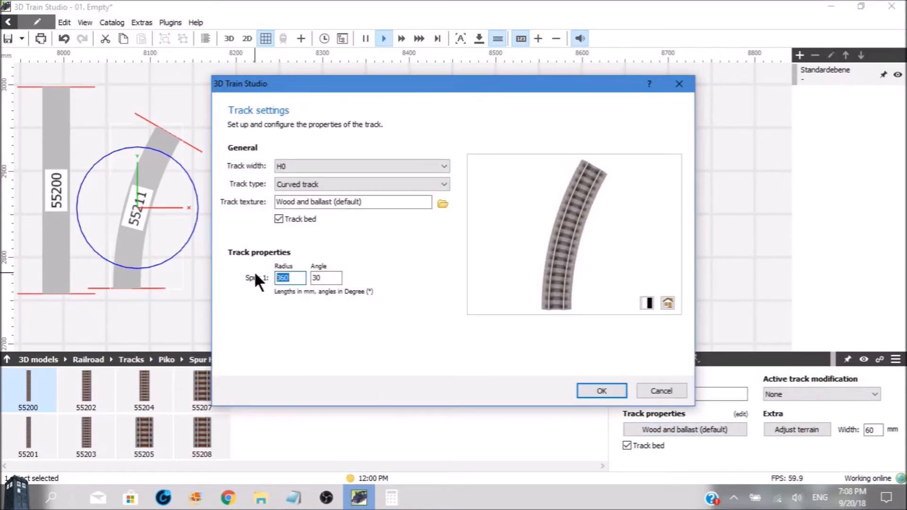
text(9)
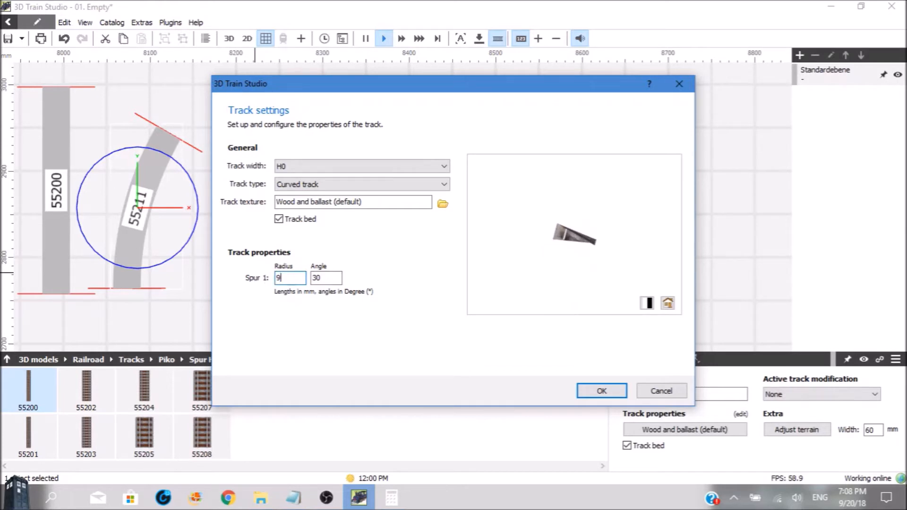
text(07.97)
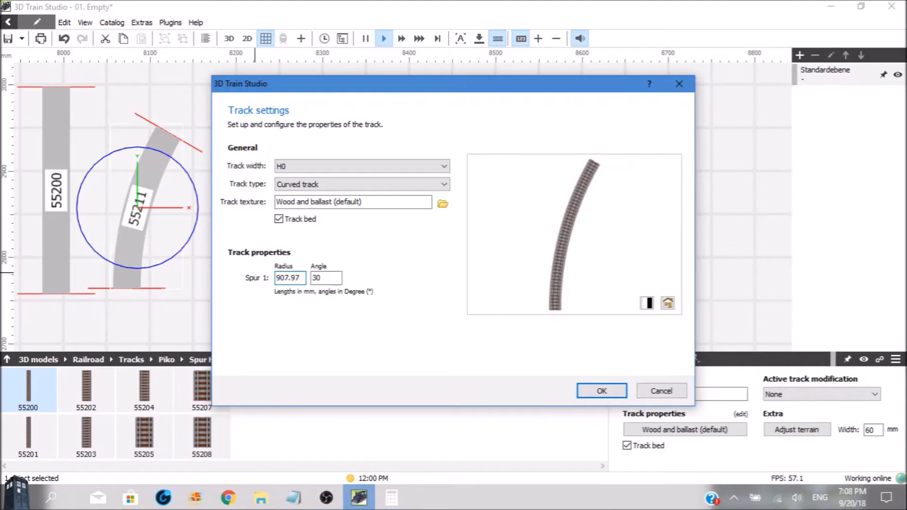
click(329, 279)
drag(330, 279, 307, 291)
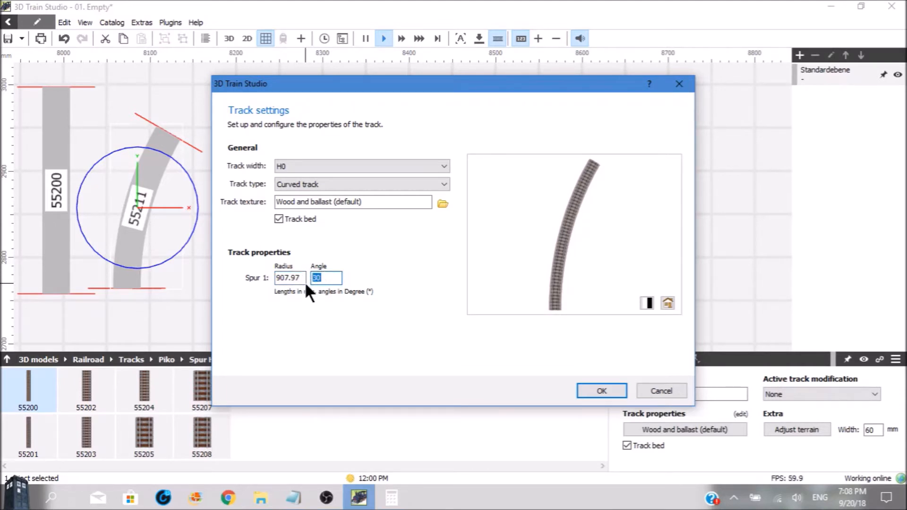
text(15)
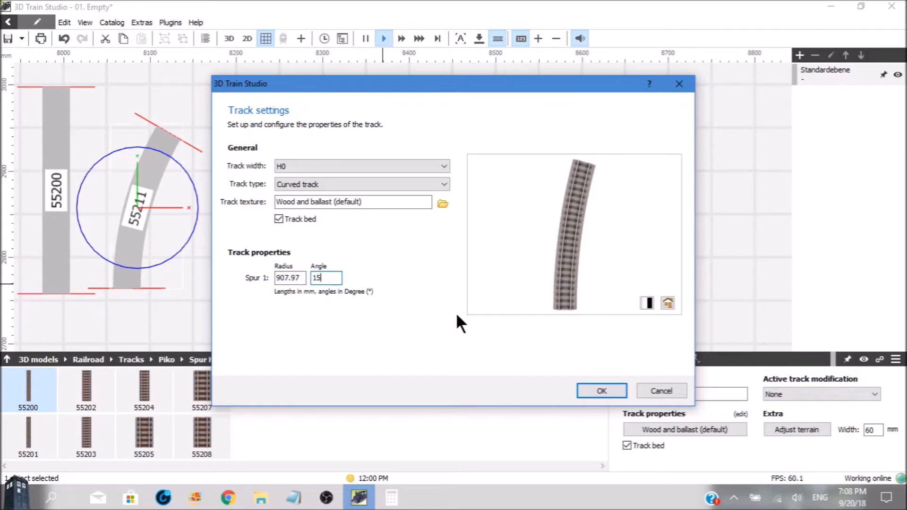
click(599, 391)
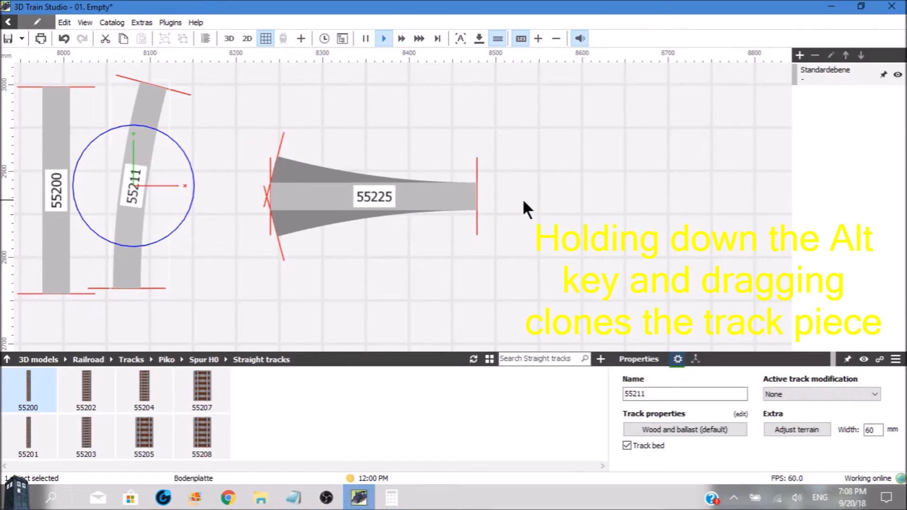
Clone the curved track 55211 to the free area near the 8680 mm mark, and select the three-way switch
mouse_move(144, 146)
alt+mouse_down()
mouse_move(249, 203)
mouse_move(614, 284)
mouse_move(651, 206)
alt+mouse_up()
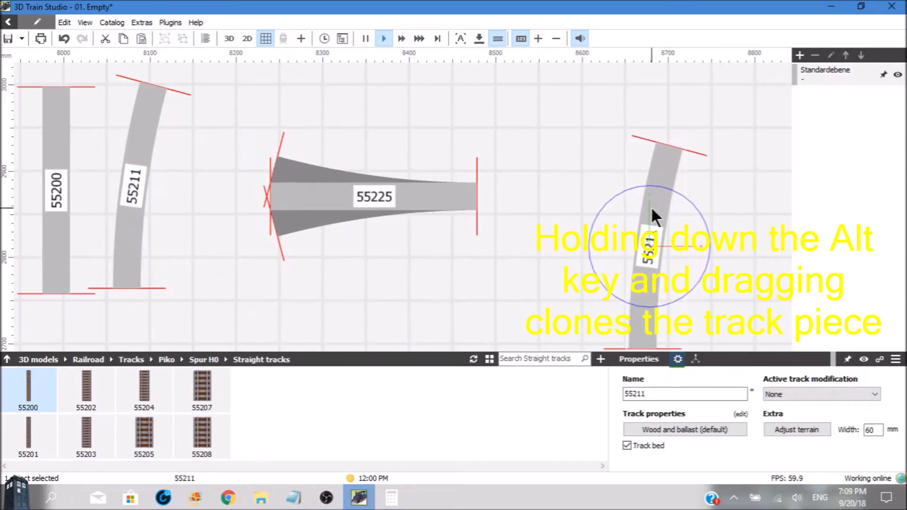
click(398, 193)
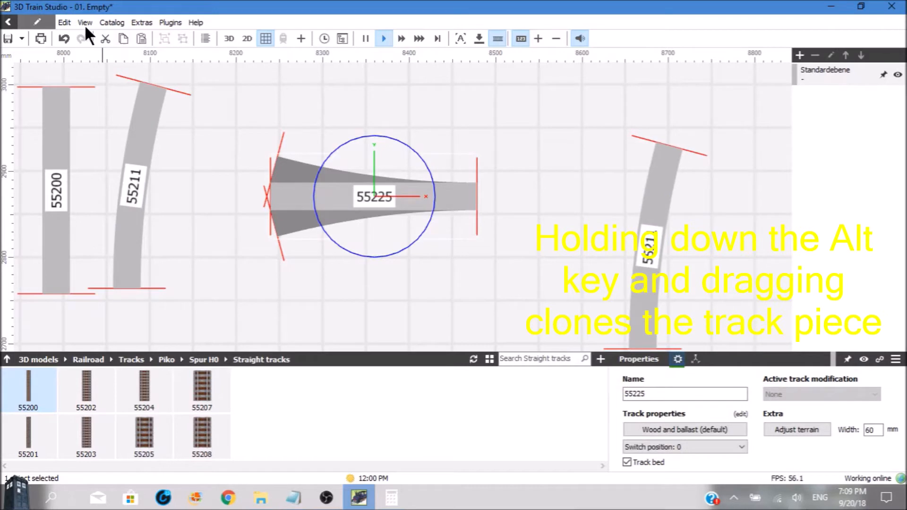
Copy and paste three-way switch 55225, and move the copy to about x 8645 mm, y 2775 mm
click(66, 22)
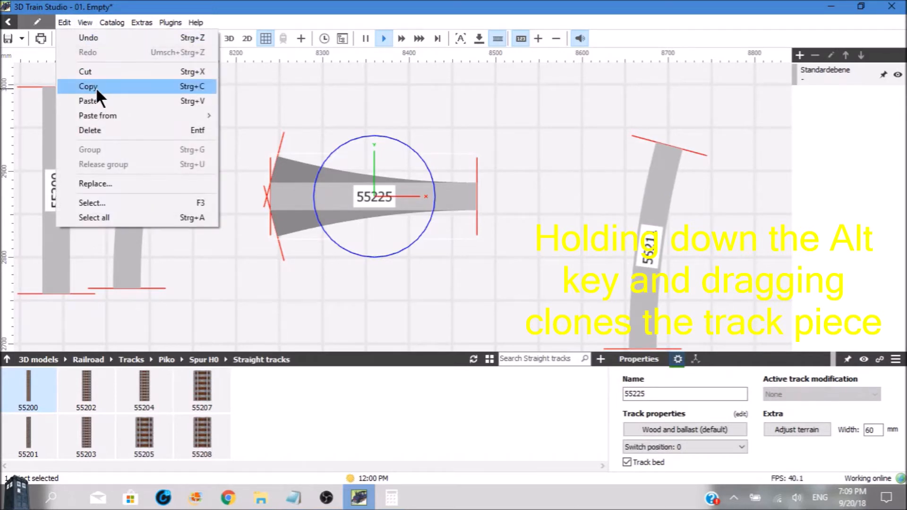
click(96, 87)
click(66, 23)
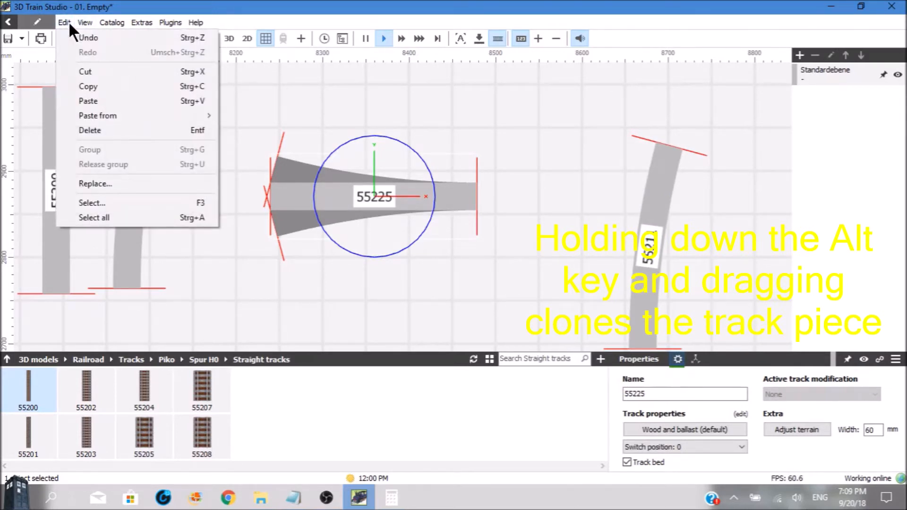
click(87, 99)
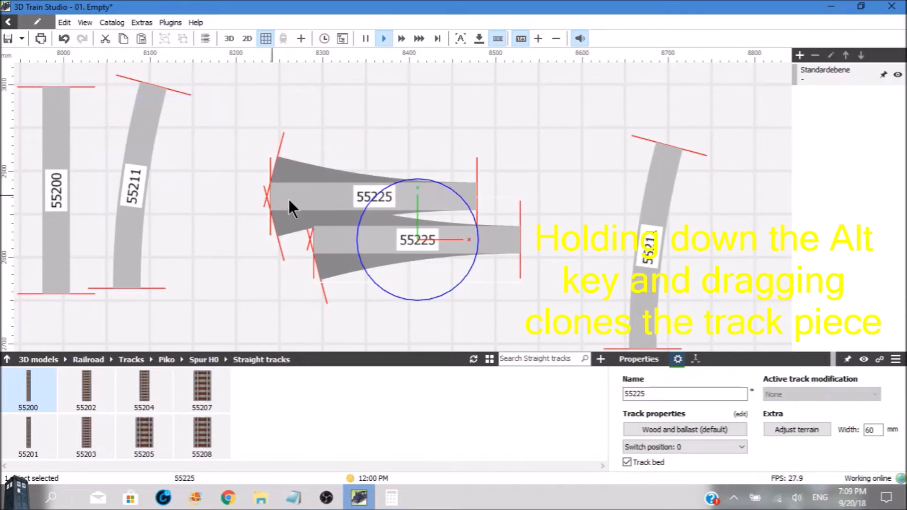
drag(380, 239, 583, 271)
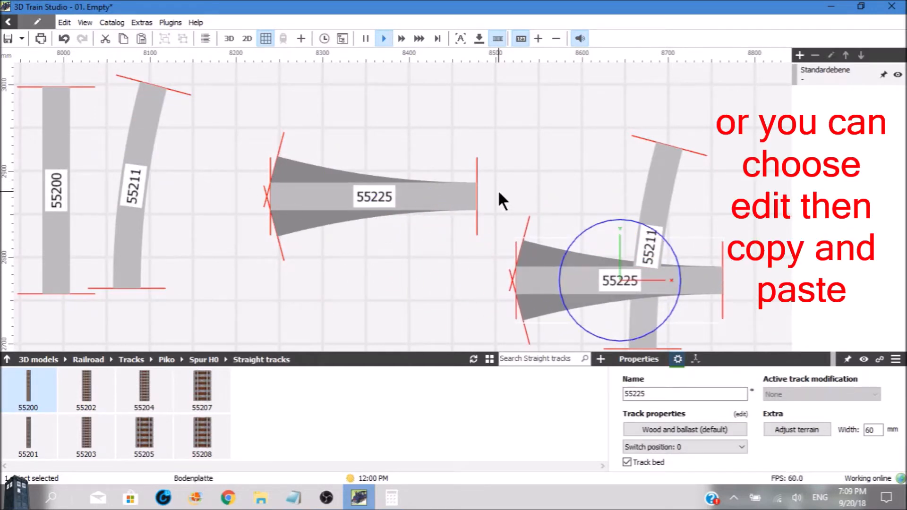
Attach the cloned curve 55211 to the copied switch's upper branch, and move the original switch aside to about x 8960 mm, y 2940 mm
scroll(498, 193, down, 3)
scroll(500, 194, down, 2)
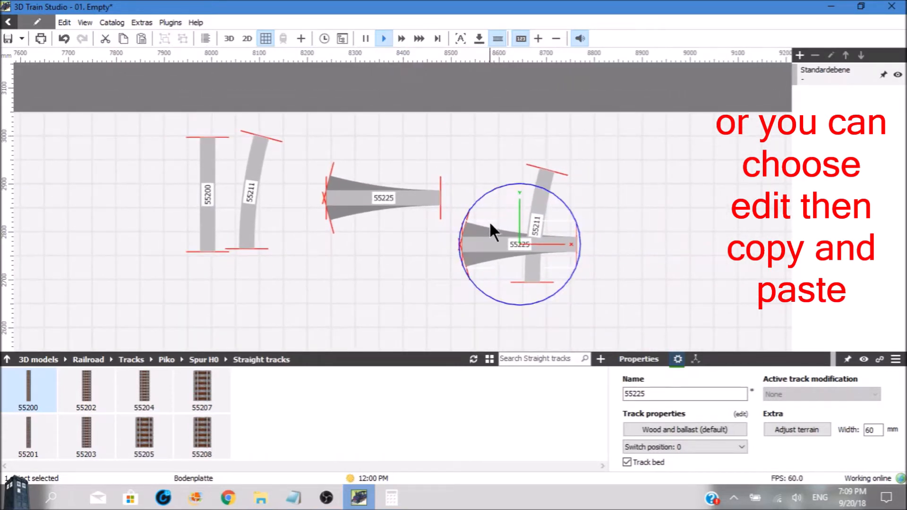
click(534, 199)
drag(534, 201, 449, 260)
drag(386, 195, 670, 162)
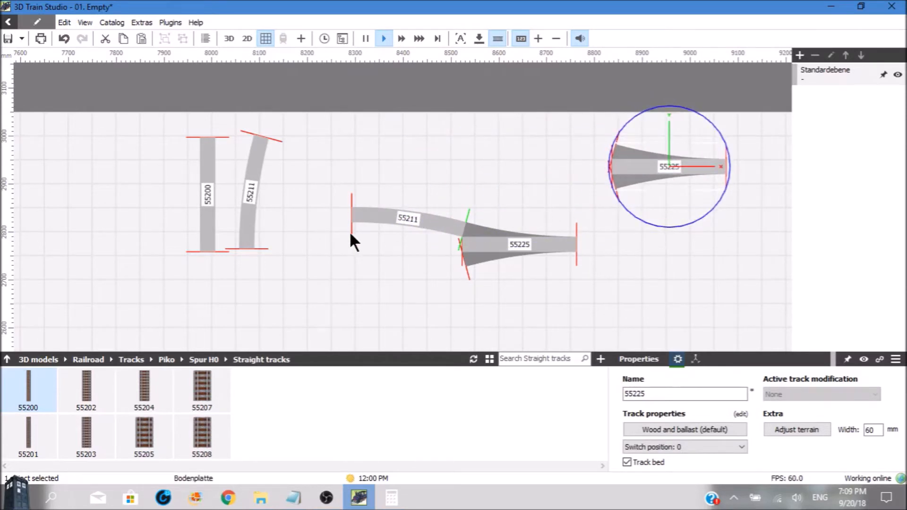
Clone master curve 55211, rotate the clone and attach it to the copied switch's lower branch, mirroring the upper curve
click(256, 178)
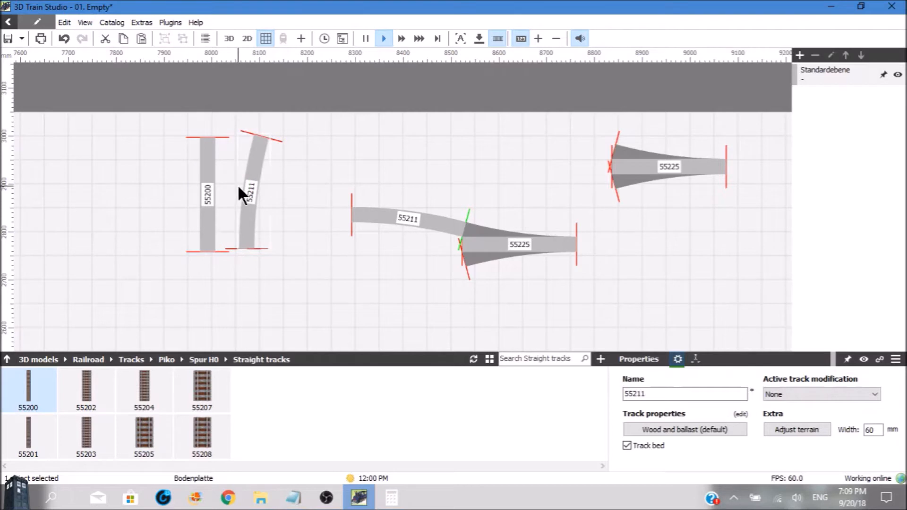
shift+drag(254, 194, 398, 322)
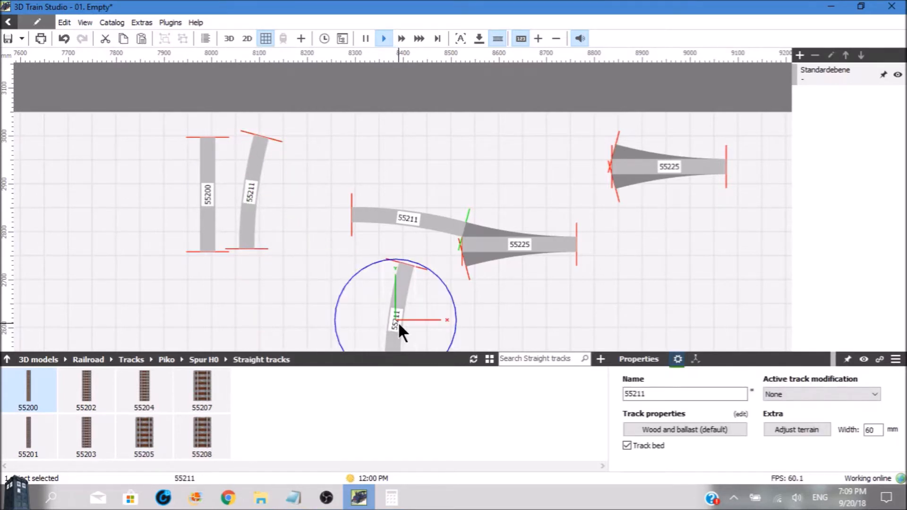
drag(450, 303, 345, 236)
click(394, 298)
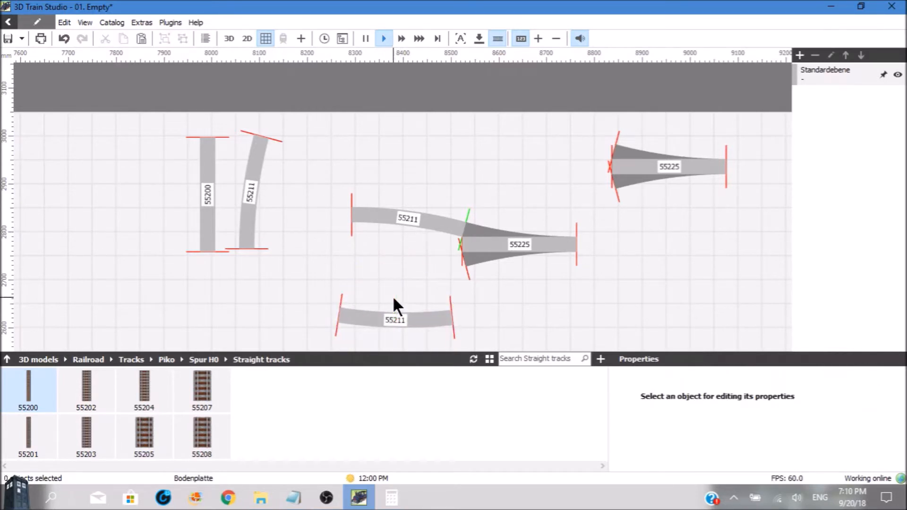
drag(393, 312, 405, 268)
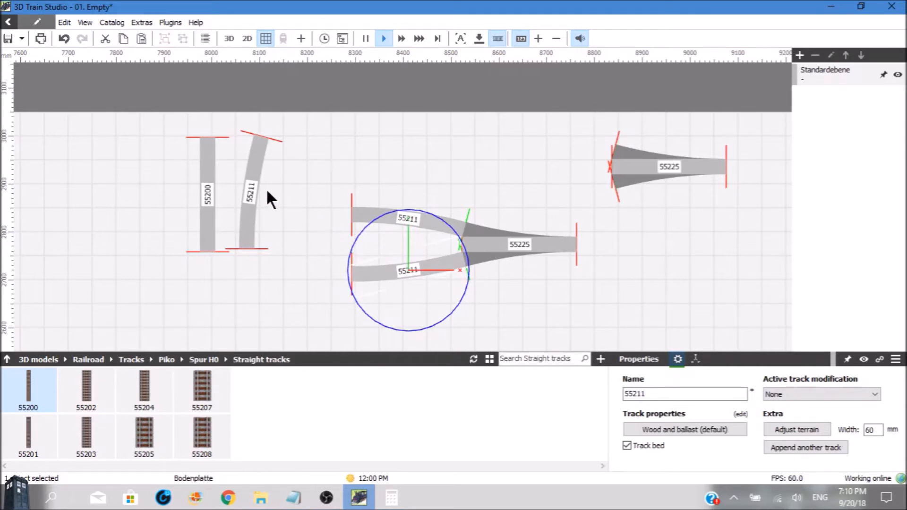
Clone straight track 55200 for the turnout assembly and extend the ends of its two lowest tracks with one straight each
click(212, 198)
drag(210, 196, 462, 304)
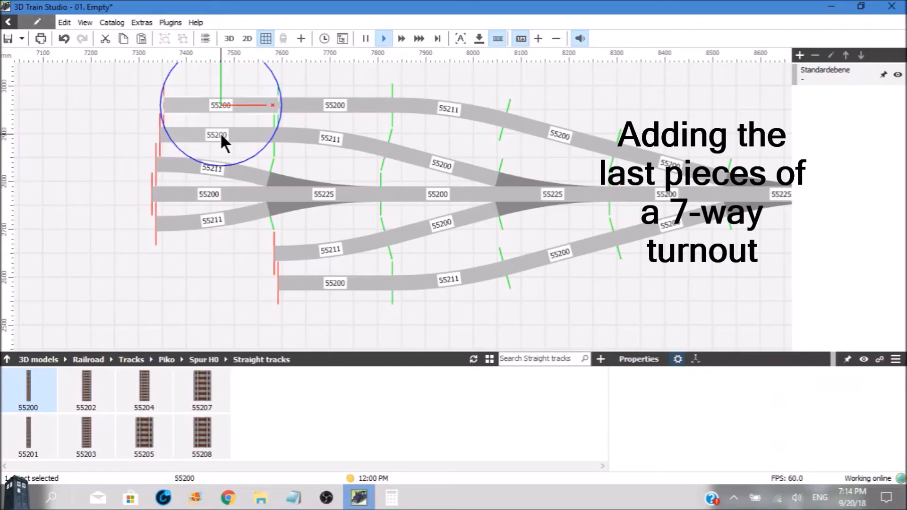
key(space)
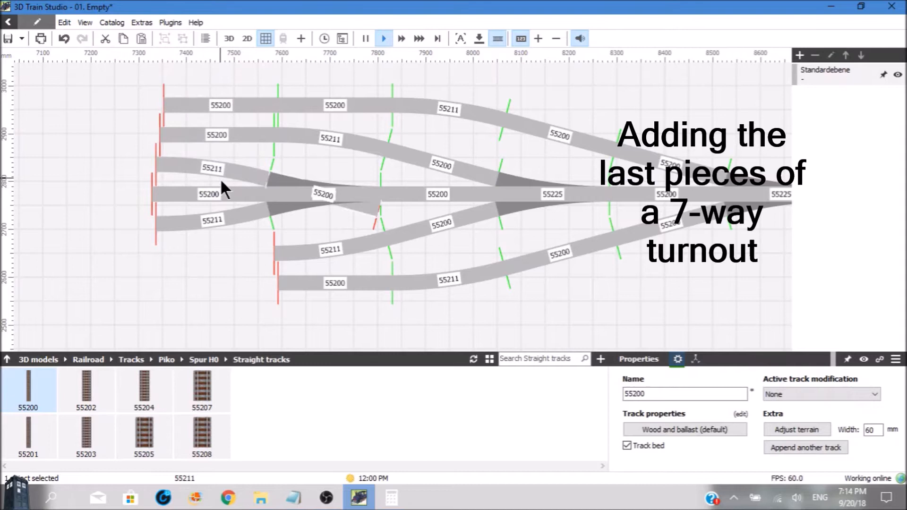
click(223, 245)
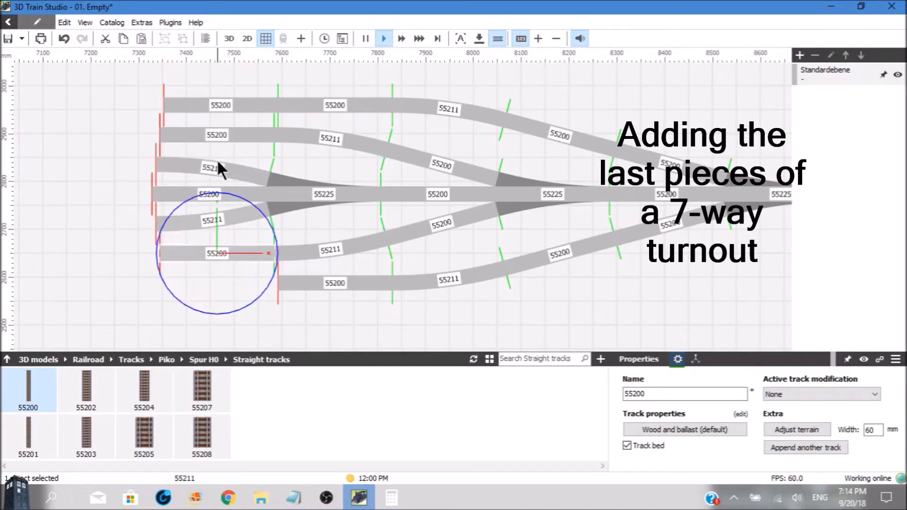
click(223, 134)
key(space)
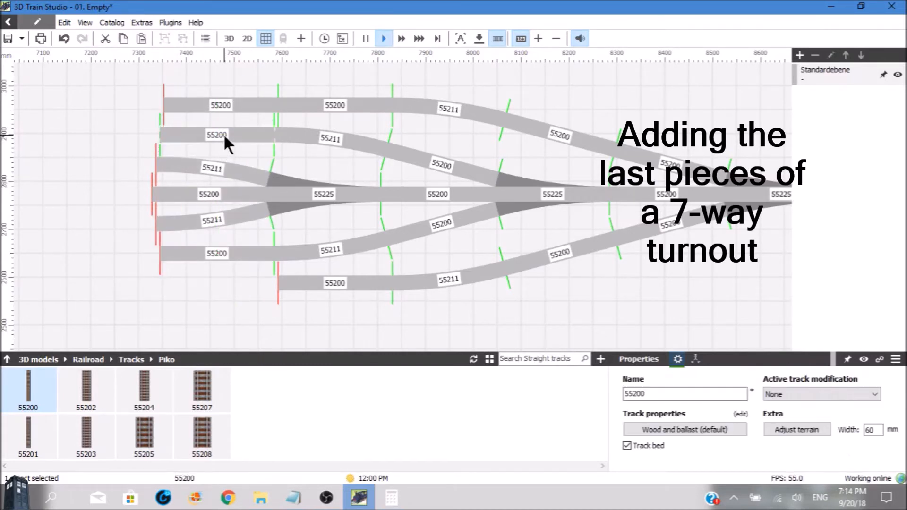
click(235, 285)
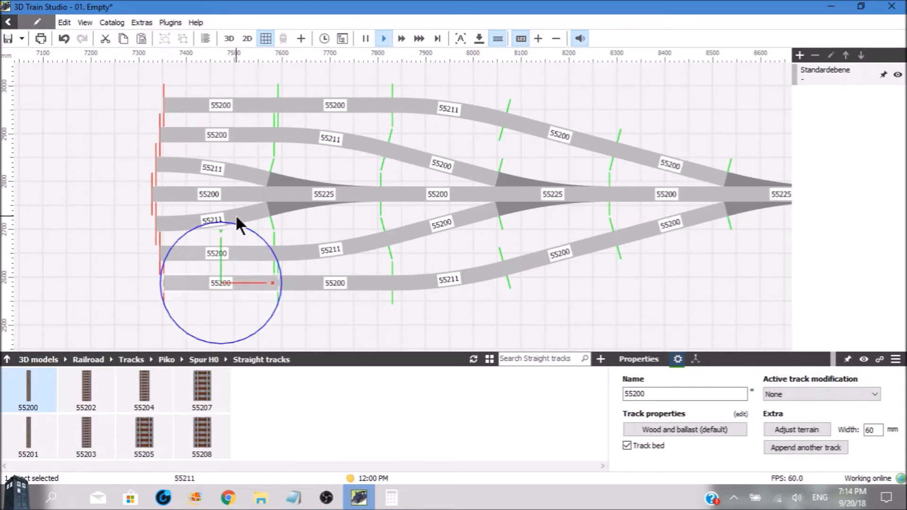
Select all track pieces of the 7-way turnout assembly and group them
scroll(236, 217, down, 4)
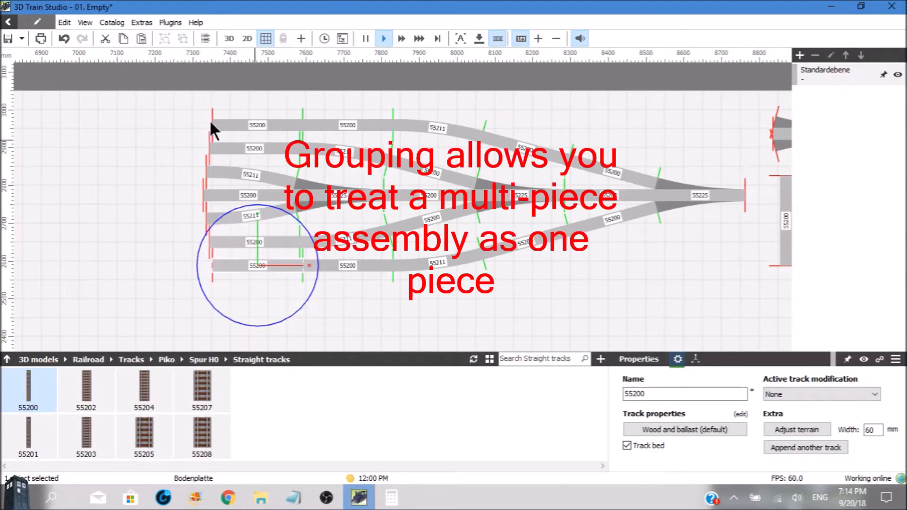
click(185, 112)
drag(186, 98, 753, 275)
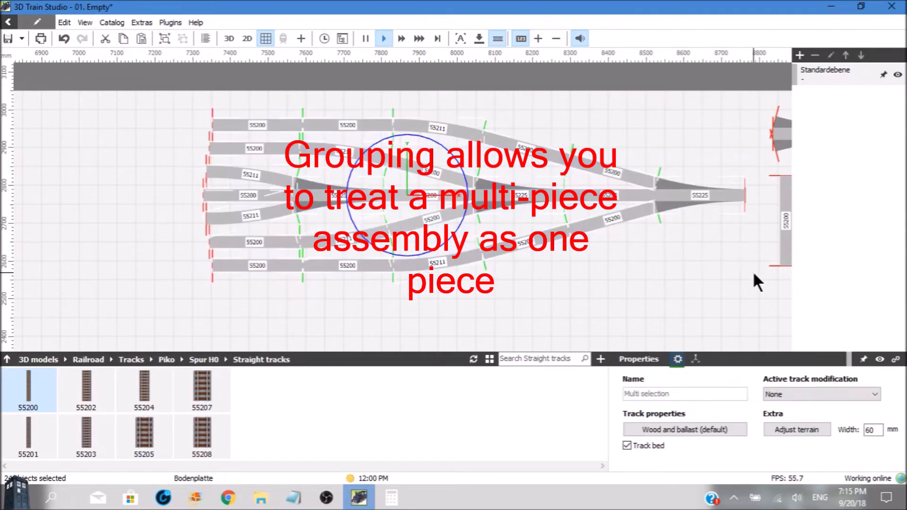
click(66, 23)
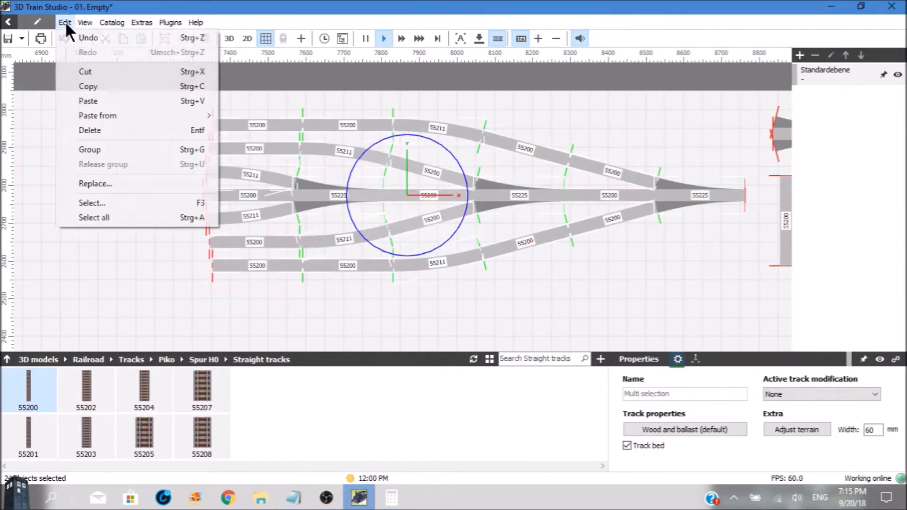
click(86, 147)
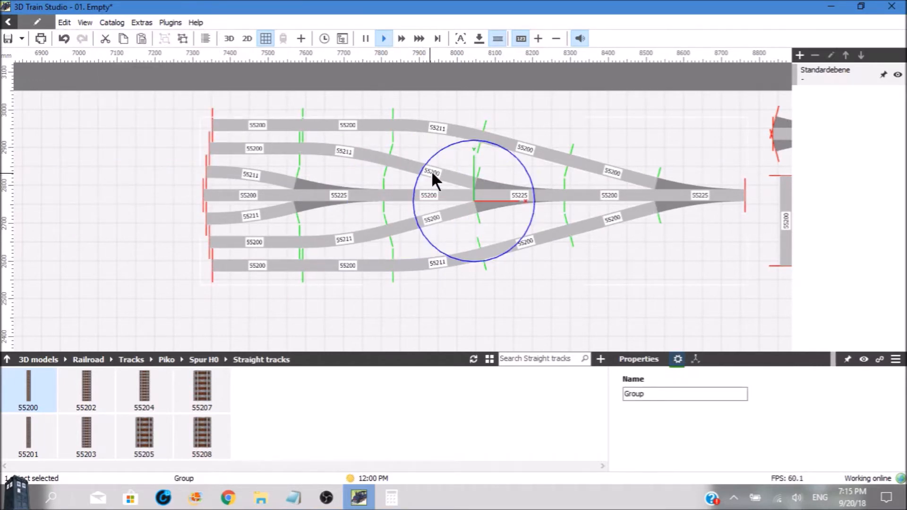
Move the turnout group so its centre track lies at about y 2500 mm and its single-track end at about x 8400 mm
drag(473, 176, 466, 231)
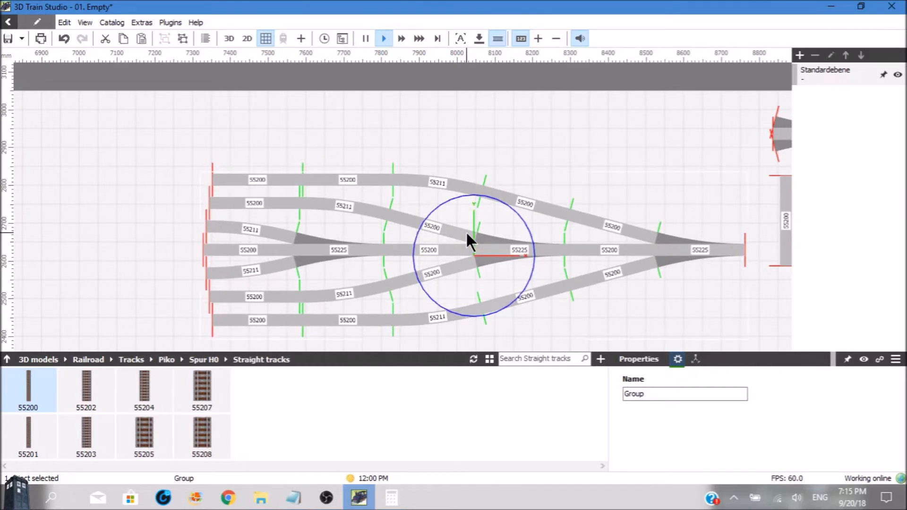
scroll(466, 231, down, 3)
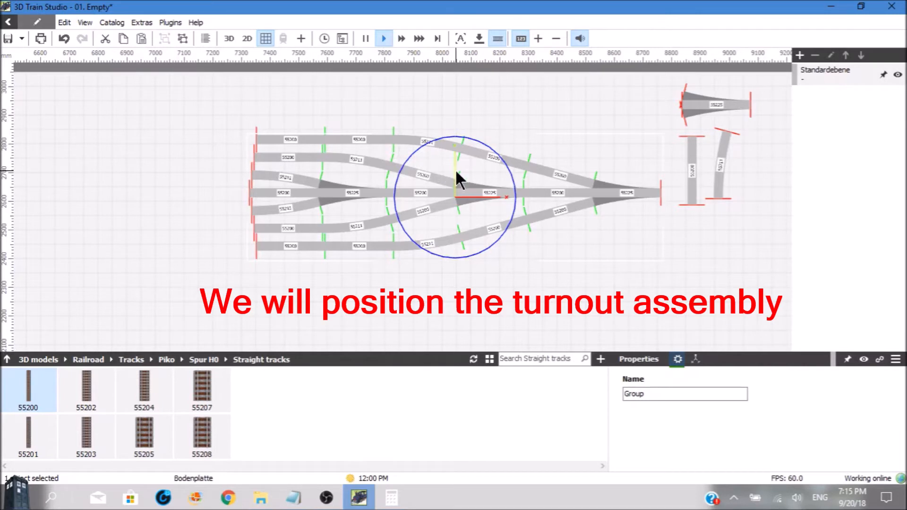
drag(454, 170, 452, 182)
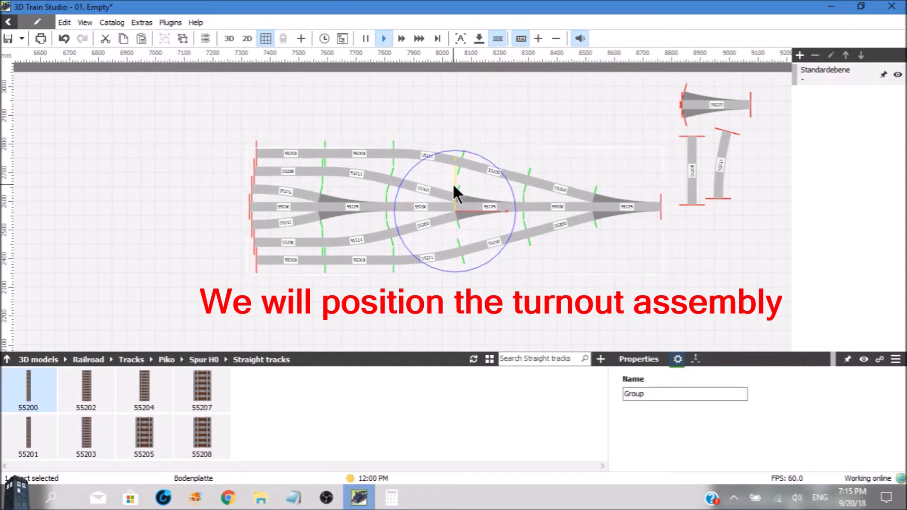
drag(452, 183, 454, 208)
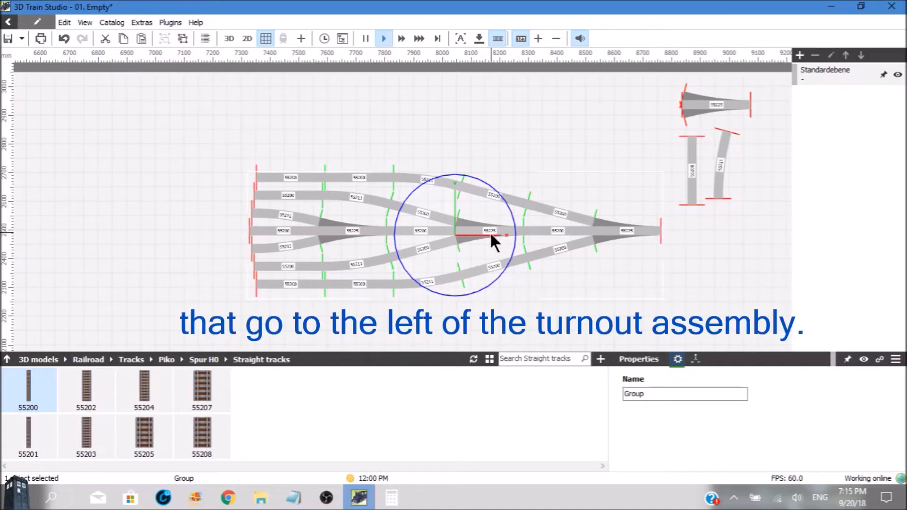
drag(479, 234, 383, 227)
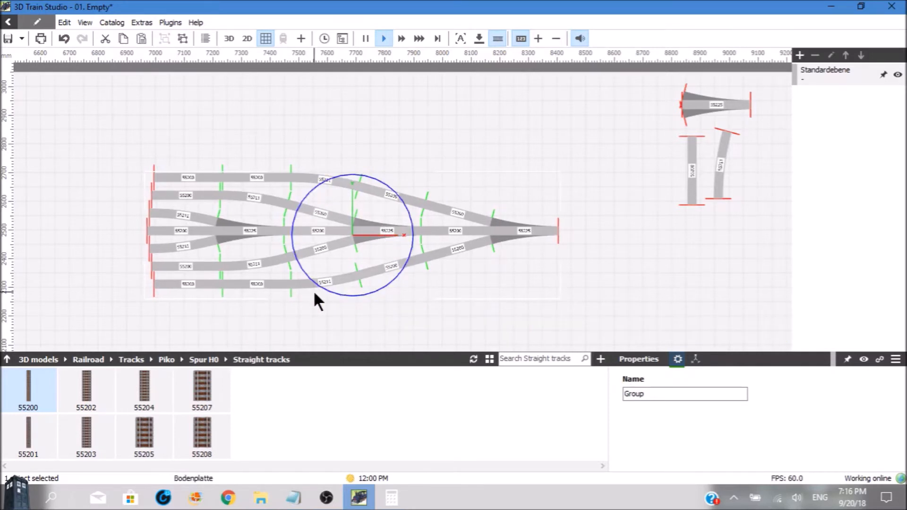
click(388, 325)
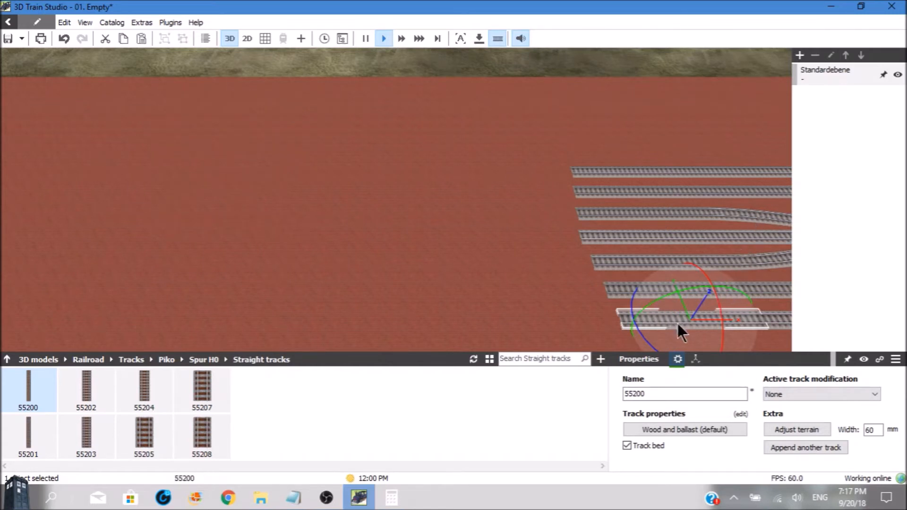
Extend the frontmost yard track across the panel by repeatedly appending straight track 55200
click(794, 447)
click(793, 447)
click(794, 446)
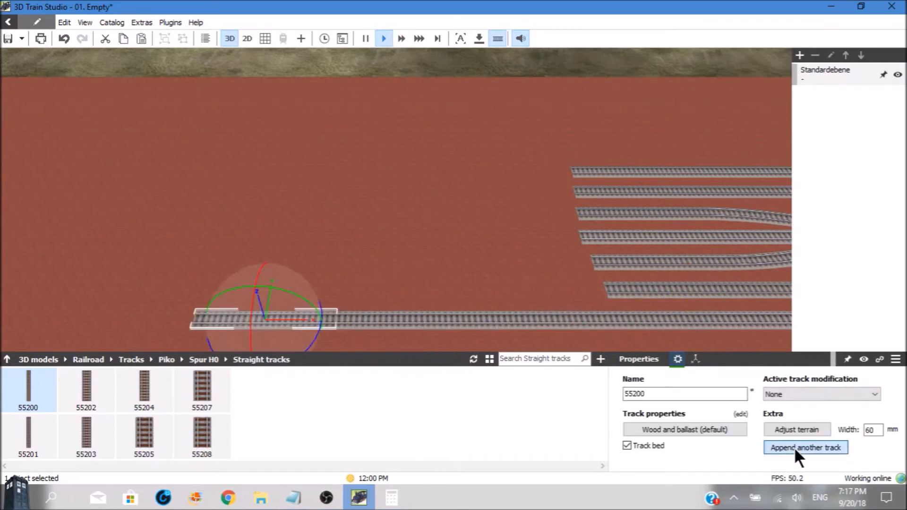
click(793, 447)
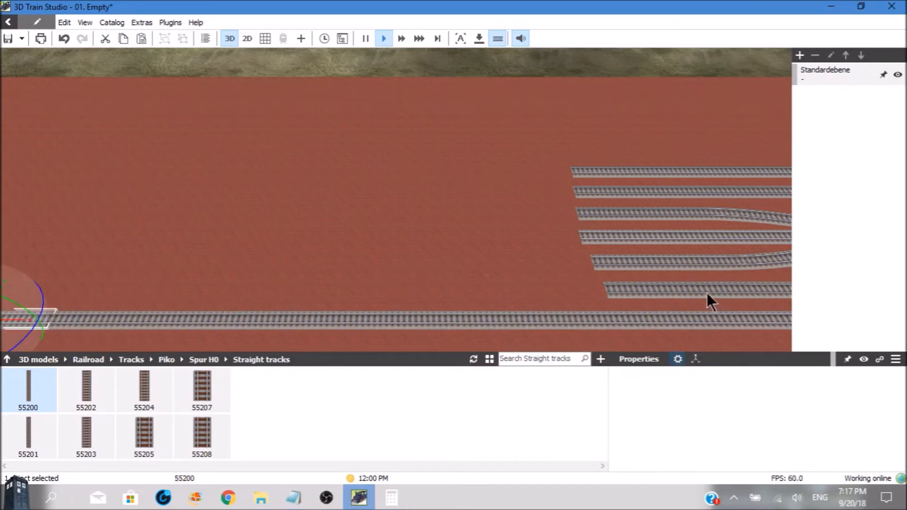
Extend the second yard track from the front by repeatedly appending straight track 55200
click(707, 293)
click(783, 446)
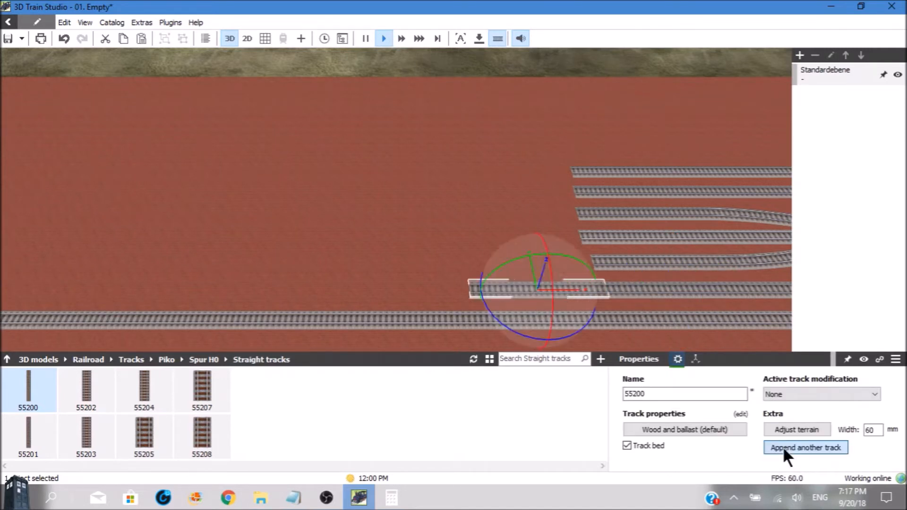
click(782, 446)
click(782, 446)
click(782, 446)
click(783, 446)
click(783, 446)
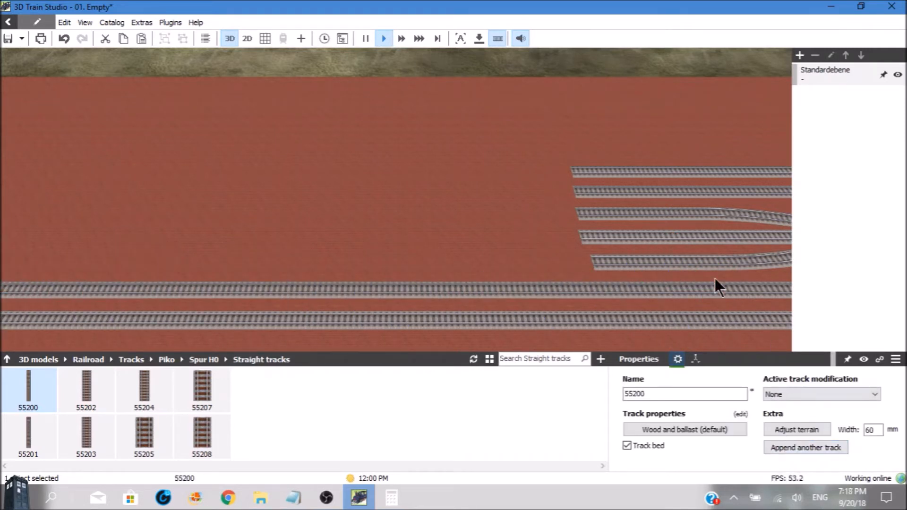
Extend the third yard track from the front by repeatedly appending straight track 55200
click(707, 265)
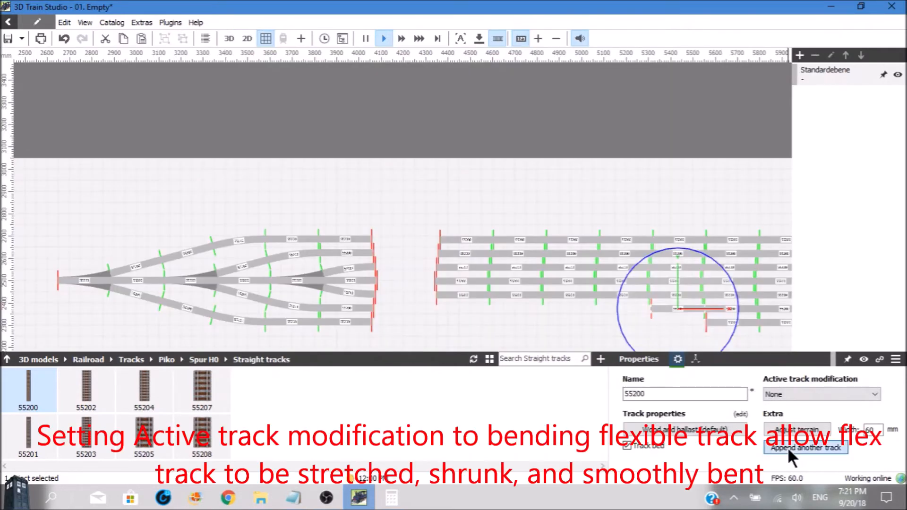
click(787, 446)
click(787, 447)
click(787, 447)
click(787, 446)
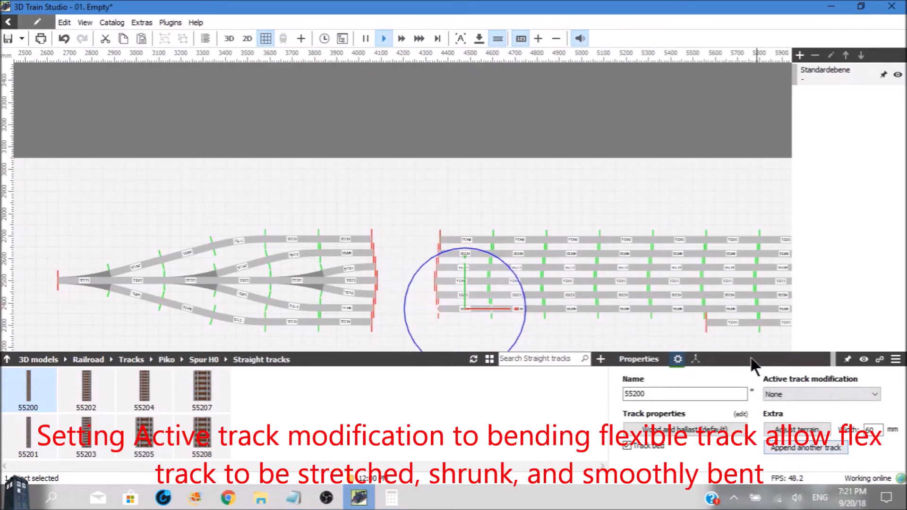
Append five straight tracks 55200 to the short lowest yard track, ending it level with the others near x 4360 mm
click(731, 322)
click(778, 443)
click(778, 444)
click(779, 443)
click(778, 443)
click(779, 443)
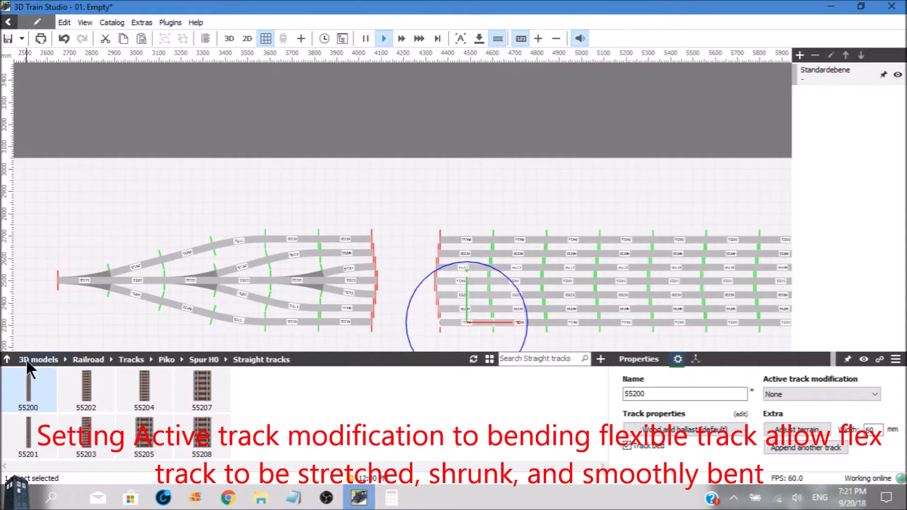
Place flexible track 55209 from the Spur H0 catalog in the yard gap and set its active track modification to Bending flexible track
click(7, 358)
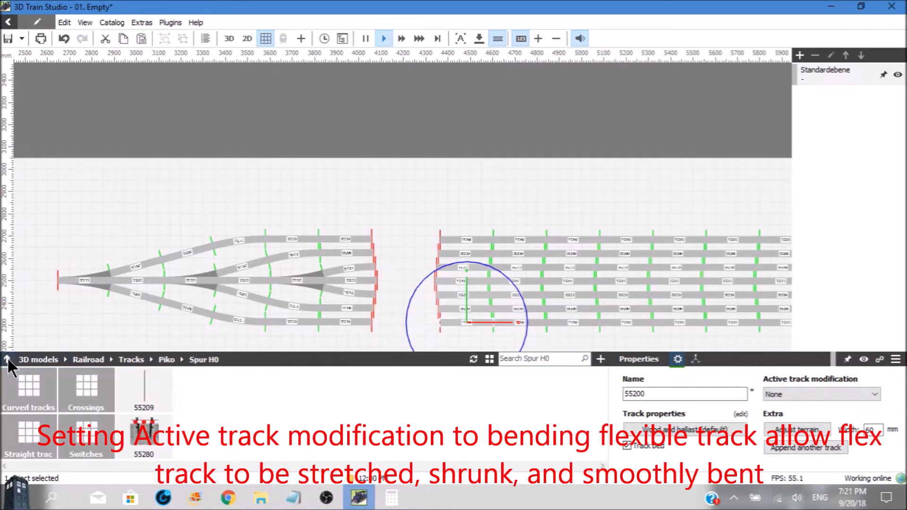
drag(144, 381, 405, 292)
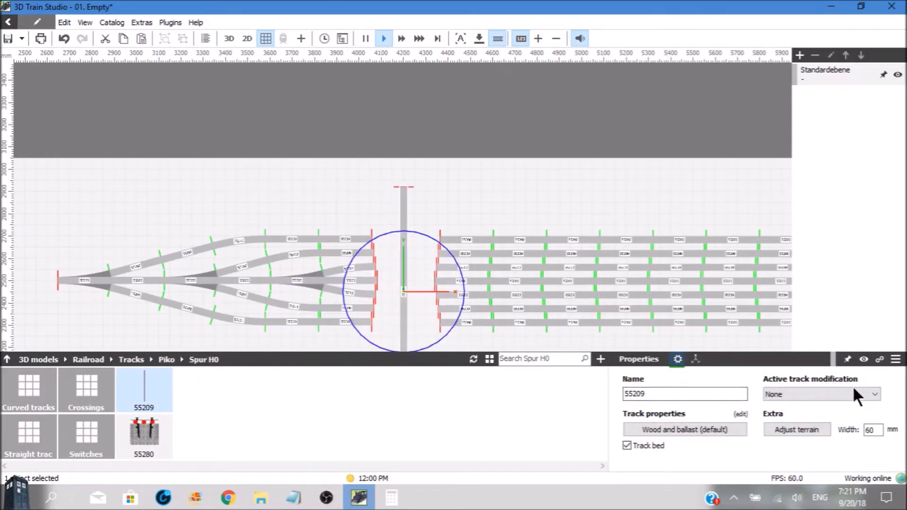
click(873, 393)
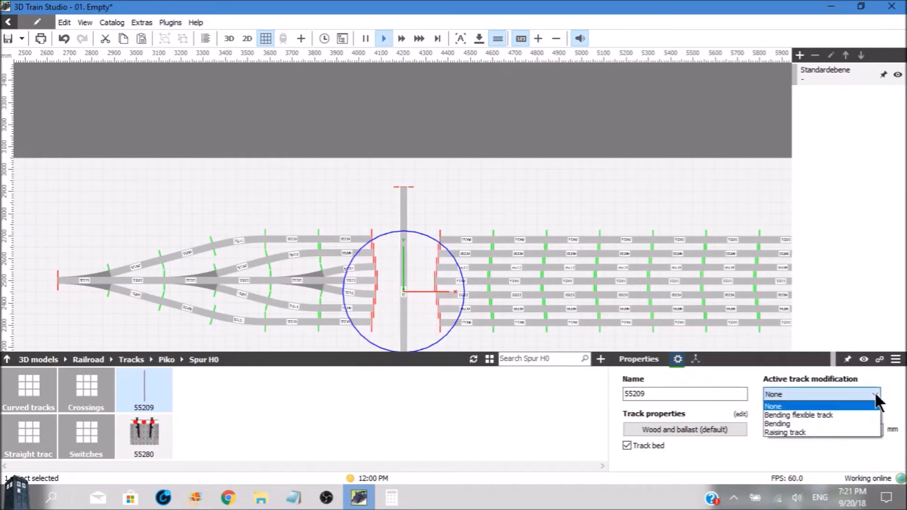
click(811, 413)
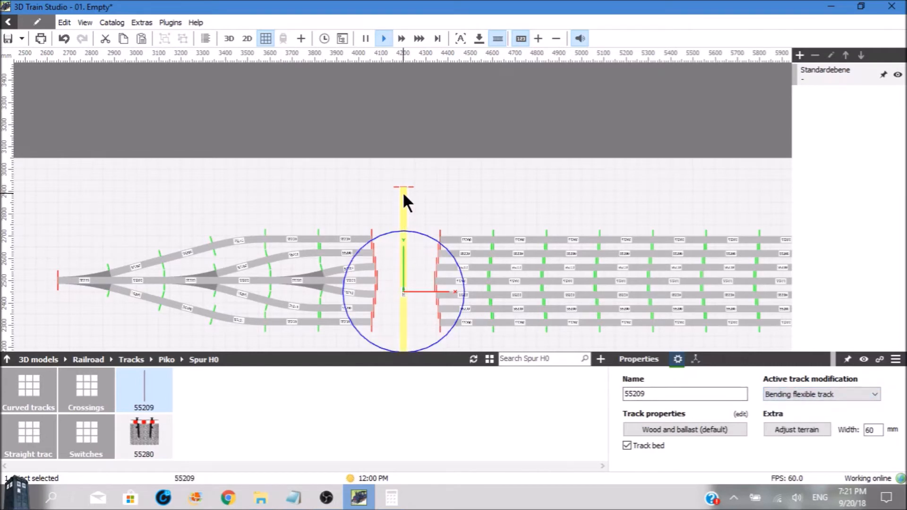
Attach the flexible track's two ends to the turnout exit and the straight track of the rearmost yard track, closing its gap
drag(402, 188, 372, 238)
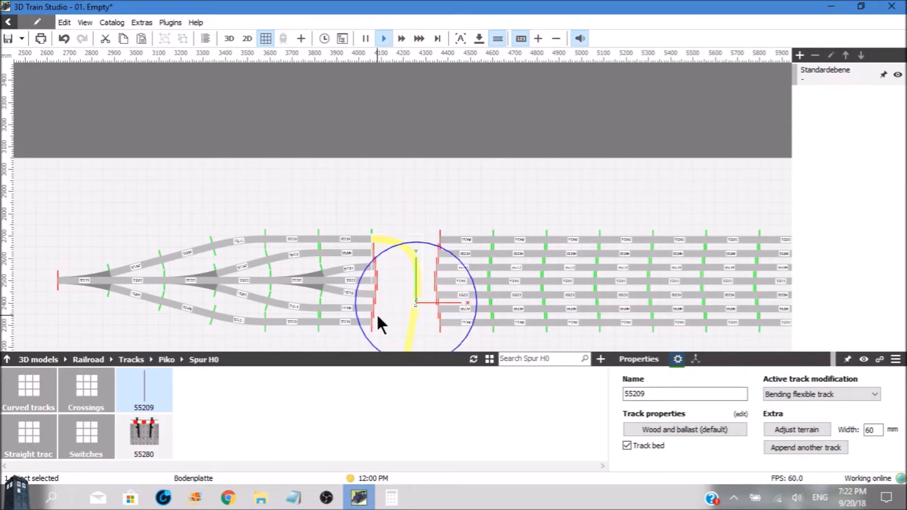
scroll(378, 317, down, 2)
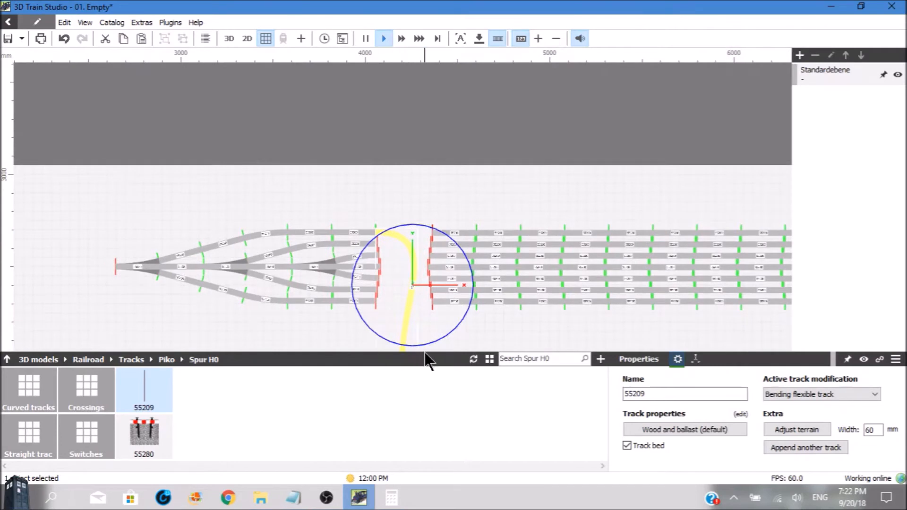
key(Down)
key(Down)
key(Down)
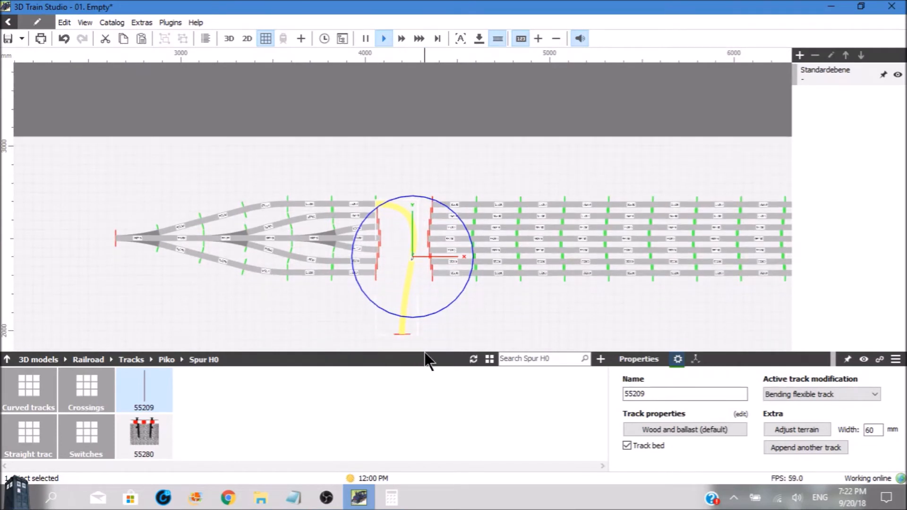
drag(401, 335, 432, 203)
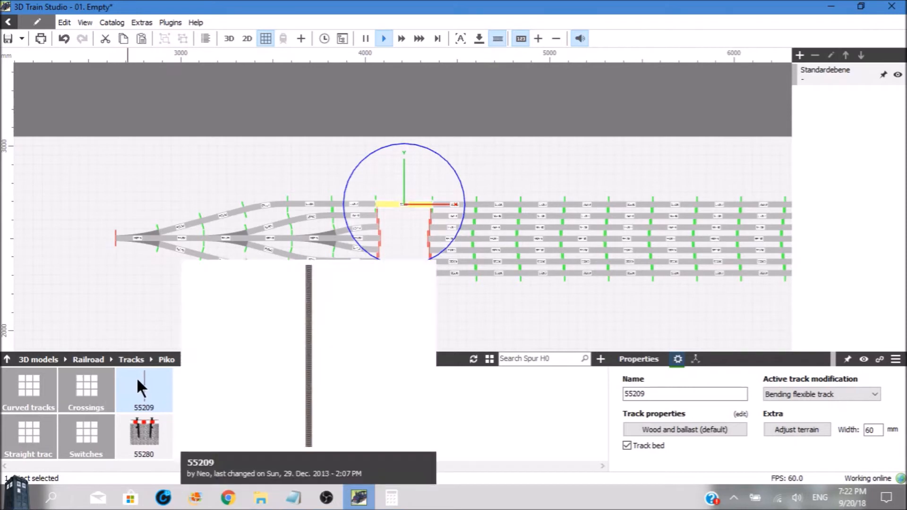
Add more flexible tracks 55209 to the open exits of the turnout group, including the middle one, and bridge the gaps
mouse_move(133, 372)
drag(135, 382, 376, 338)
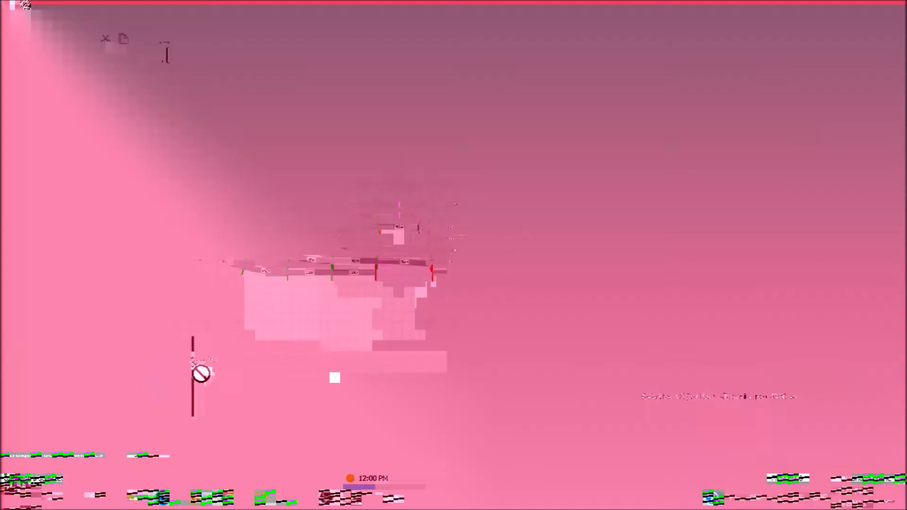
drag(200, 373, 381, 327)
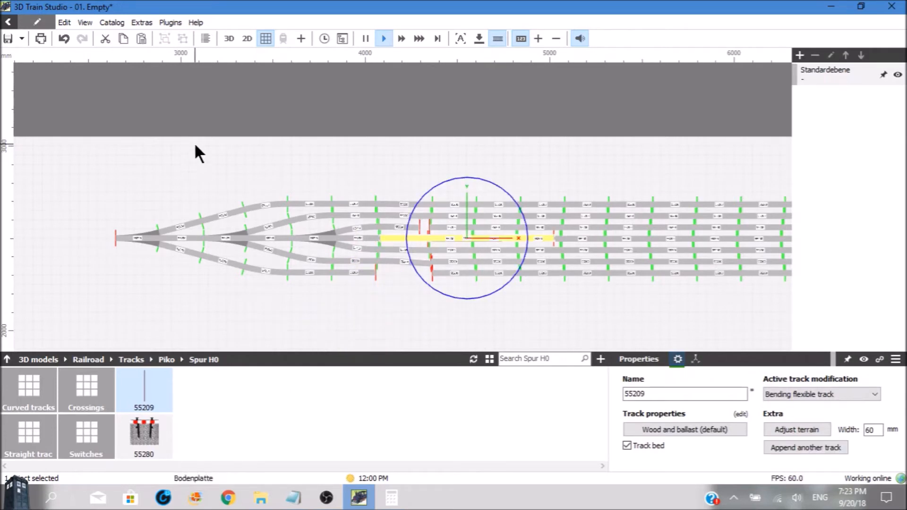
In the 3D view, shorten the middle yard track's flexible track to its gap and close the frontmost gap with another 55209
click(229, 40)
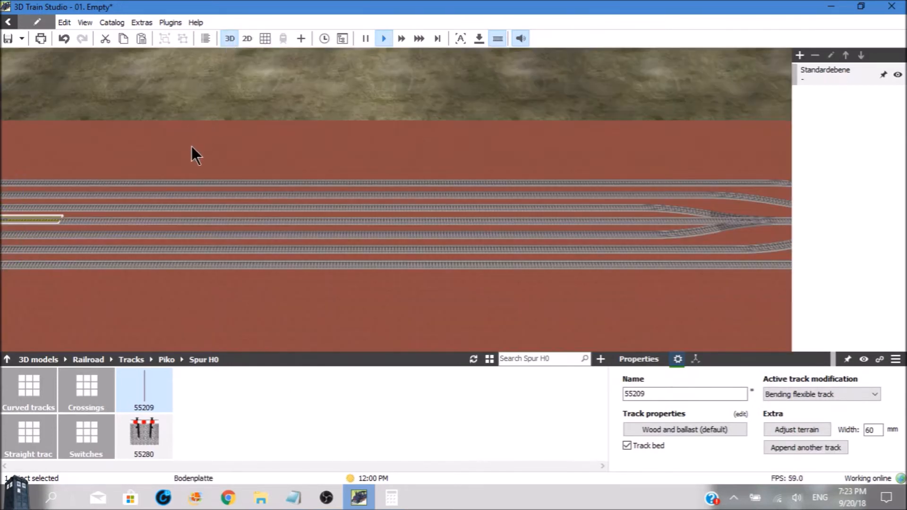
key(Left)
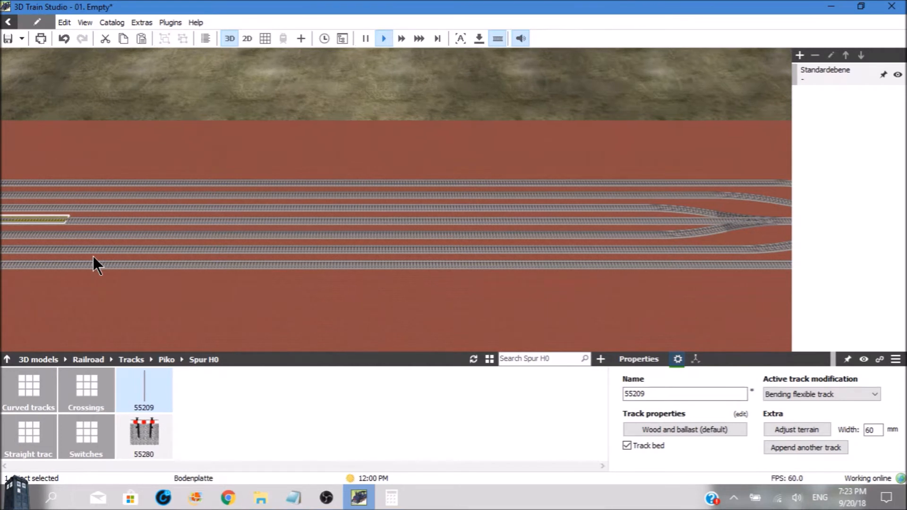
key(Left)
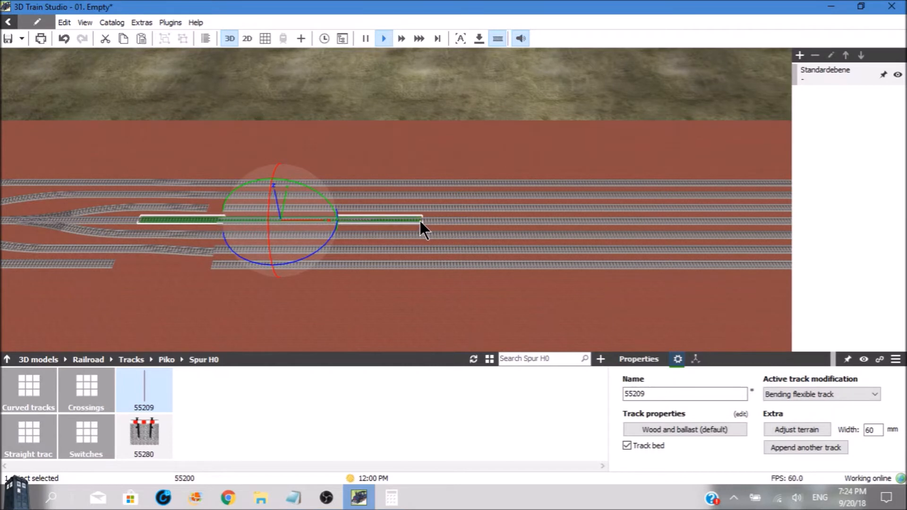
drag(420, 220, 216, 222)
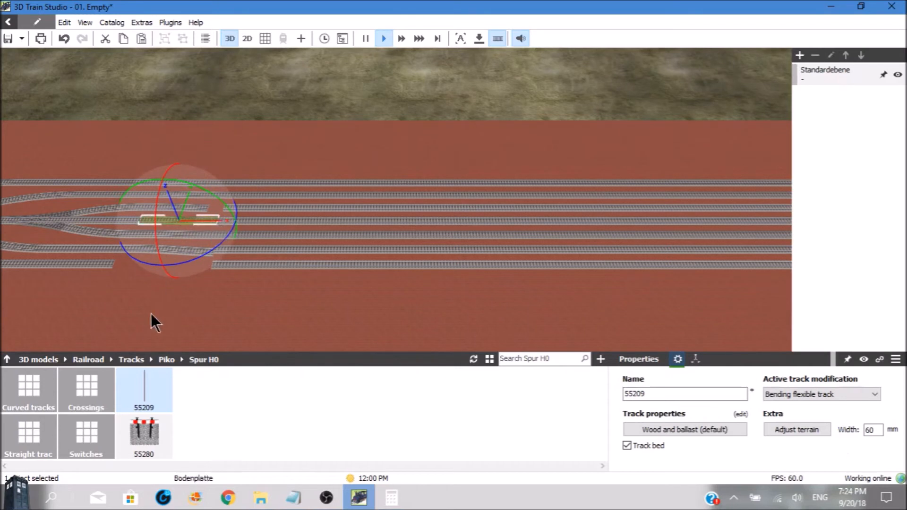
drag(147, 391, 162, 163)
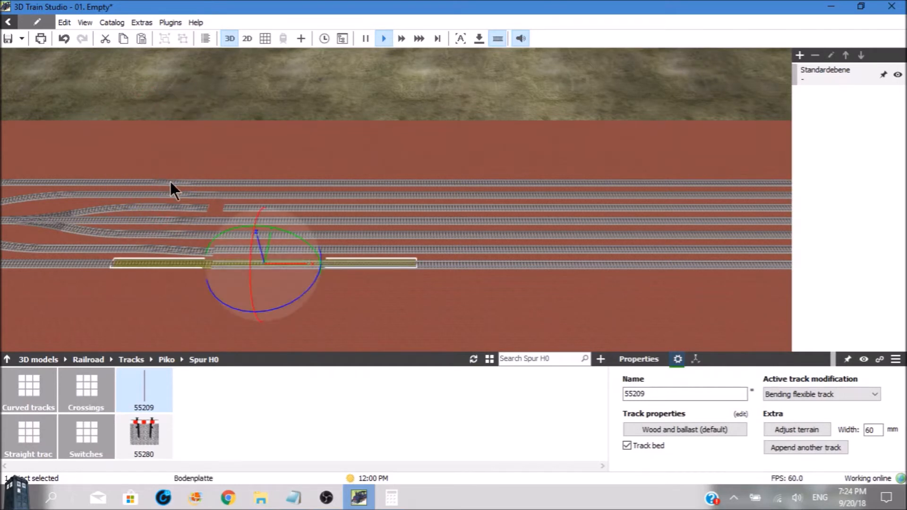
drag(410, 264, 222, 266)
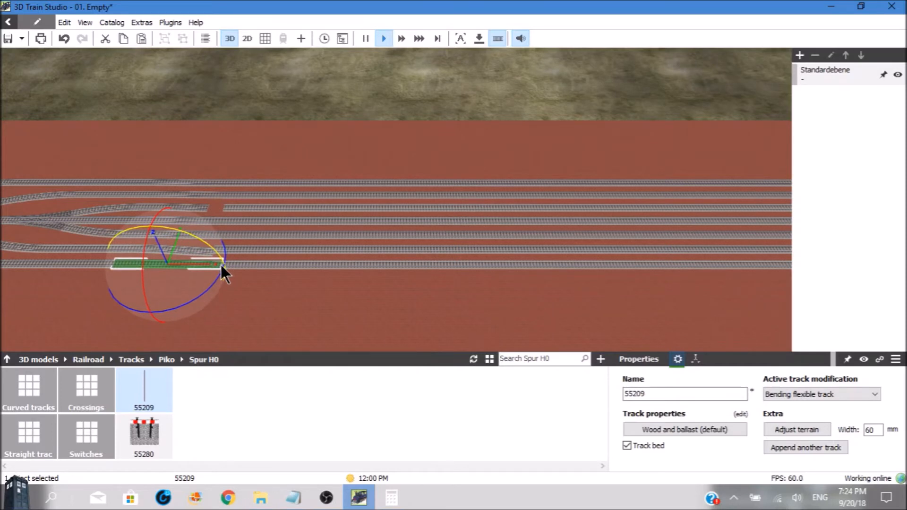
Pull the loose flexible track ends on the second-from-front, middle and third-from-back yard tracks onto their straight tracks
scroll(220, 264, up, 4)
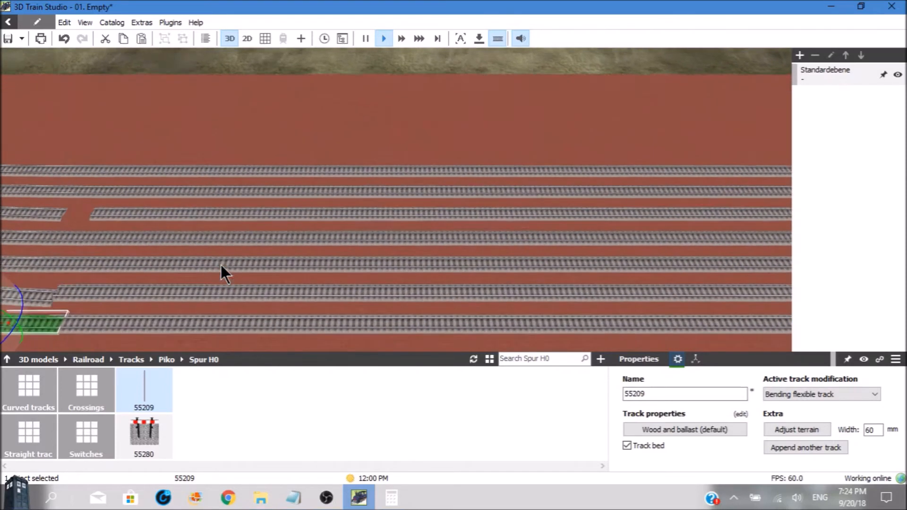
scroll(220, 264, down, 4)
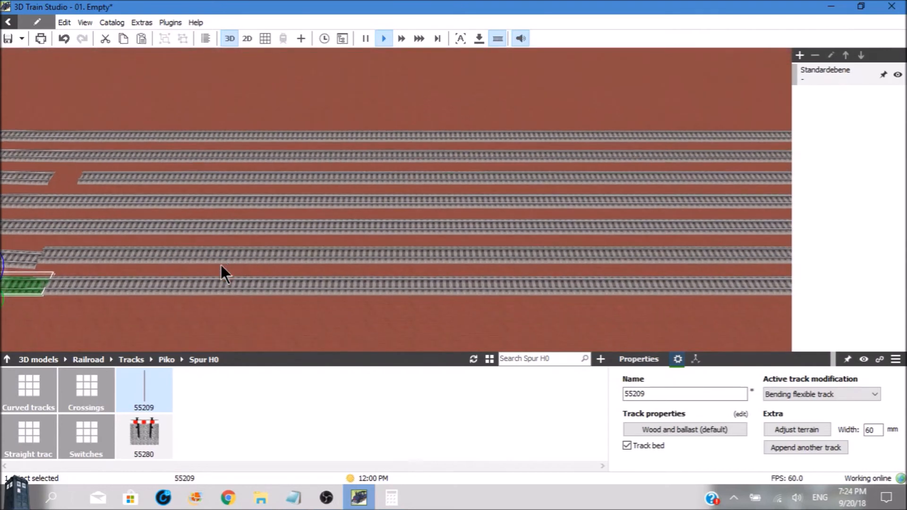
scroll(220, 264, down, 4)
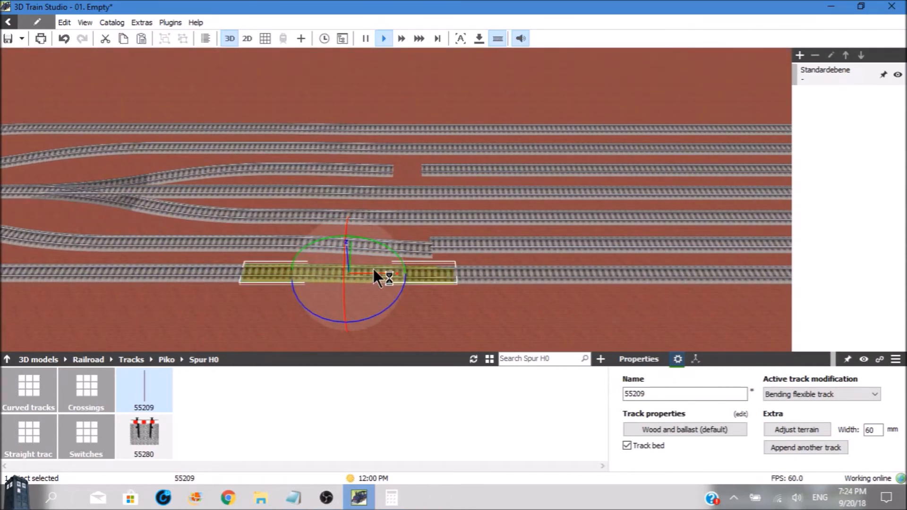
drag(445, 279, 407, 189)
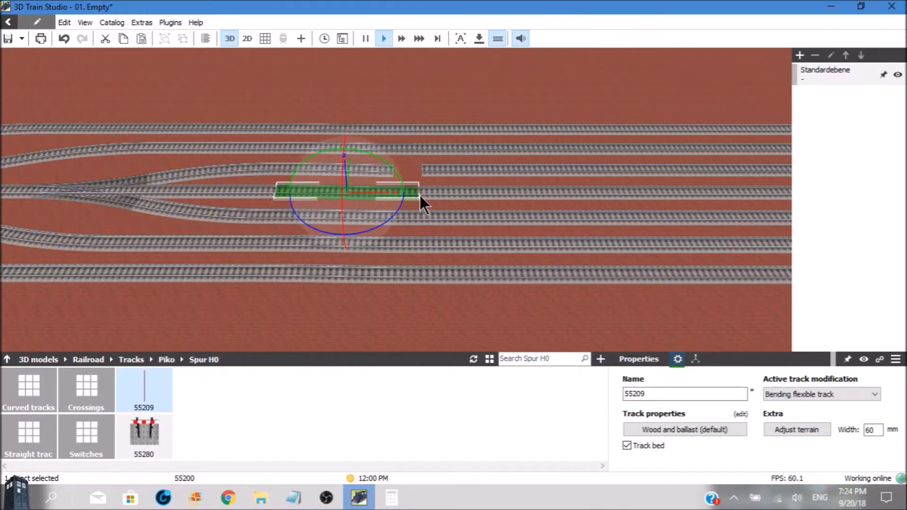
click(401, 160)
click(391, 174)
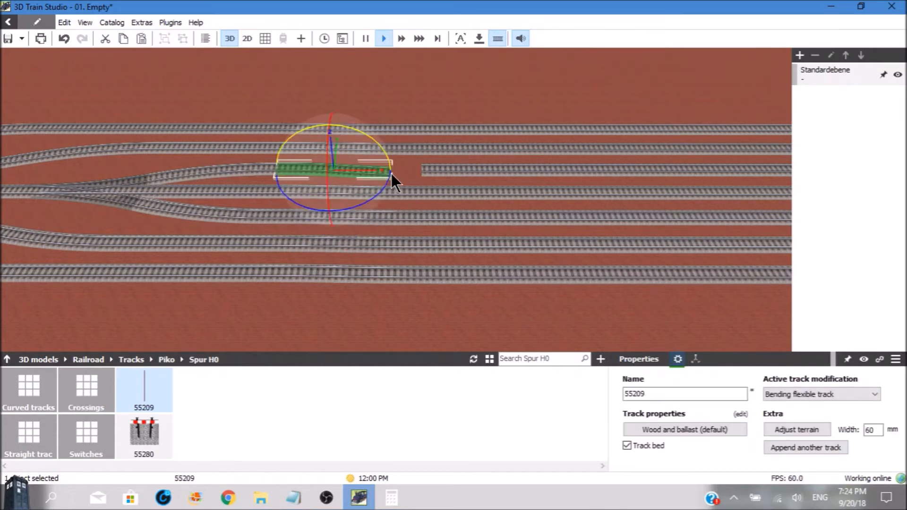
drag(391, 174, 423, 172)
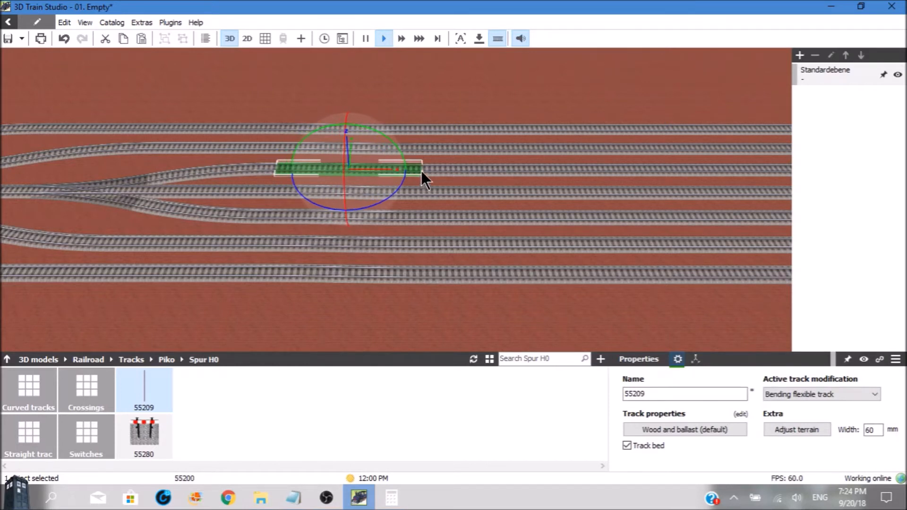
Check the flexible tracks on the two rearmost yard tracks and inspect the whole yard in the planning and 3D views
click(384, 145)
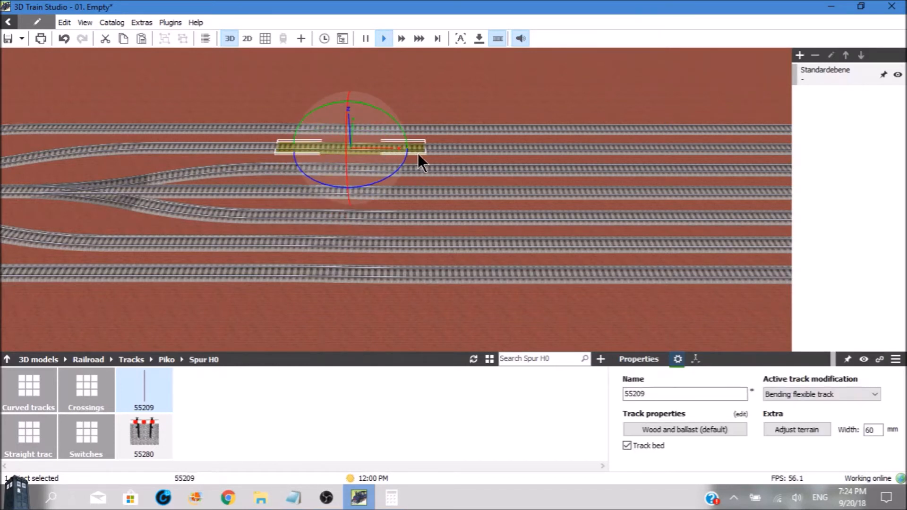
click(410, 128)
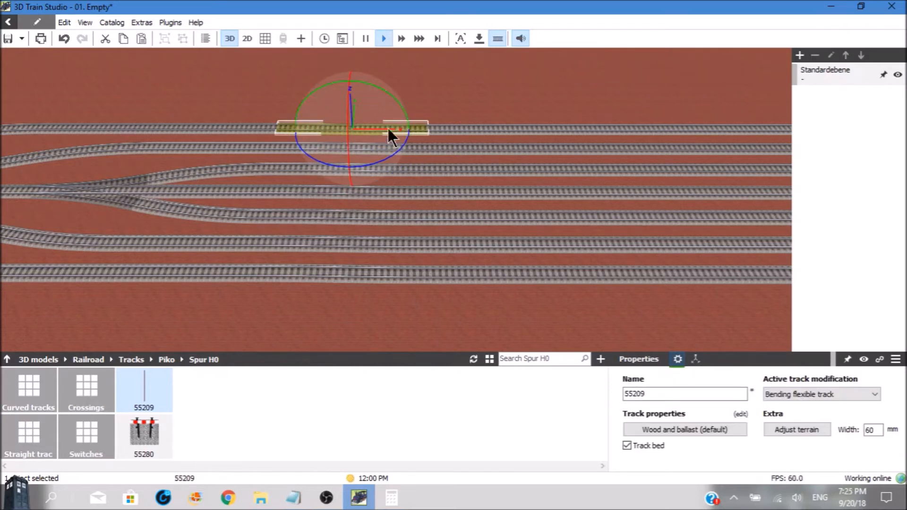
click(265, 37)
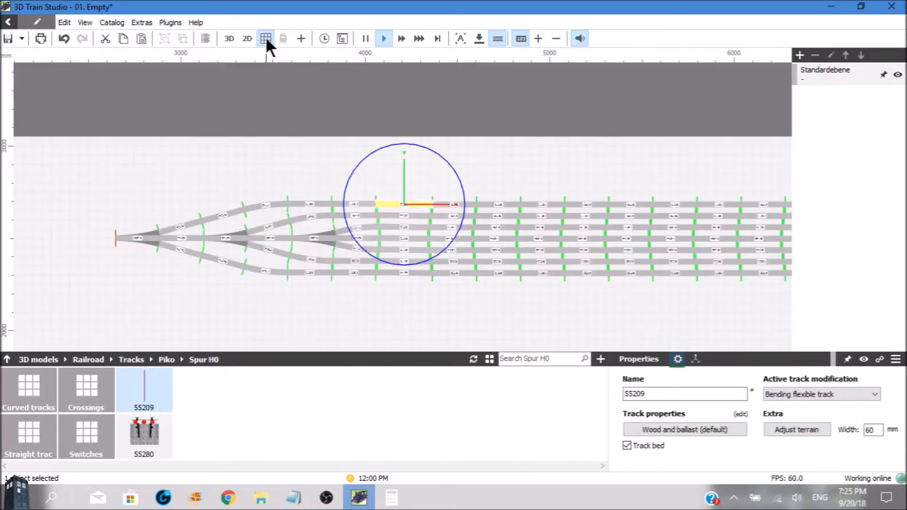
click(466, 162)
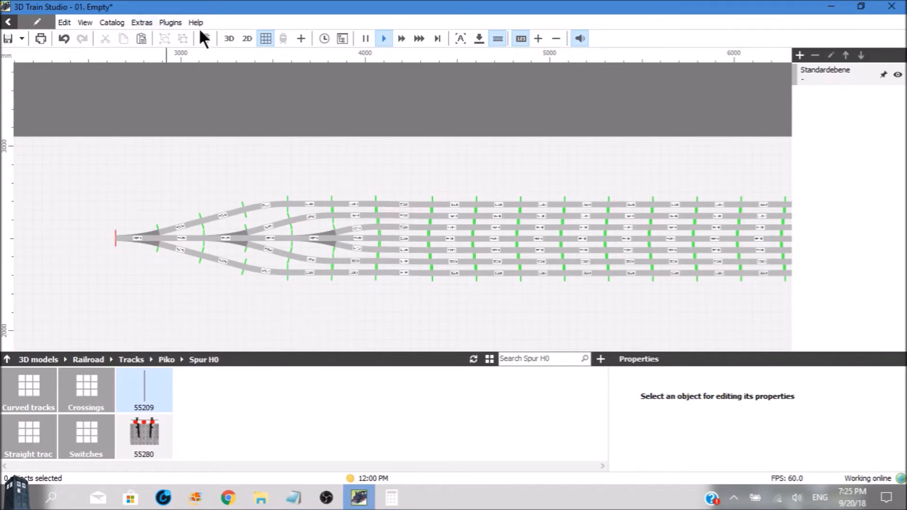
click(227, 38)
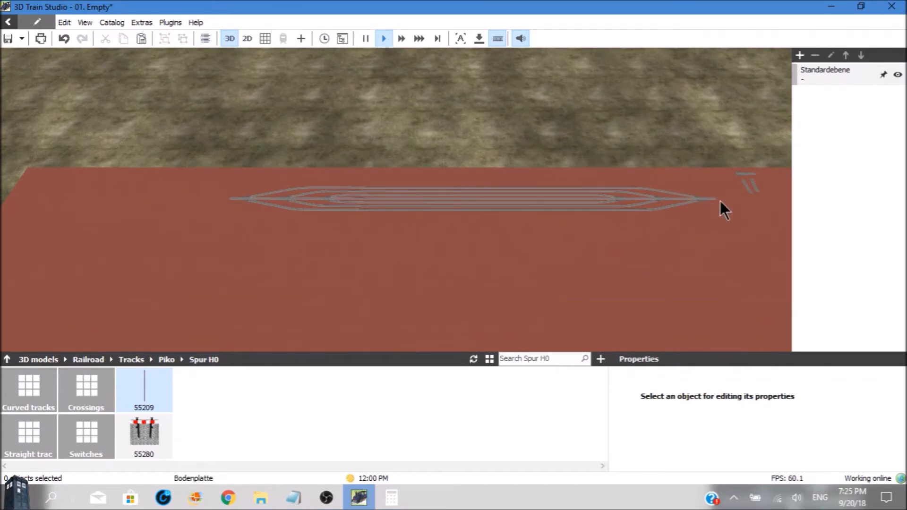
scroll(730, 200, down, 3)
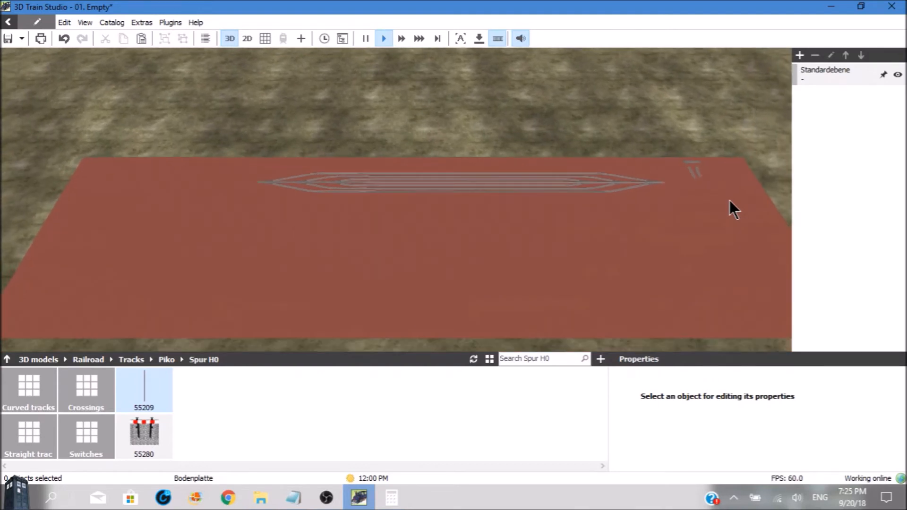
scroll(730, 200, down, 2)
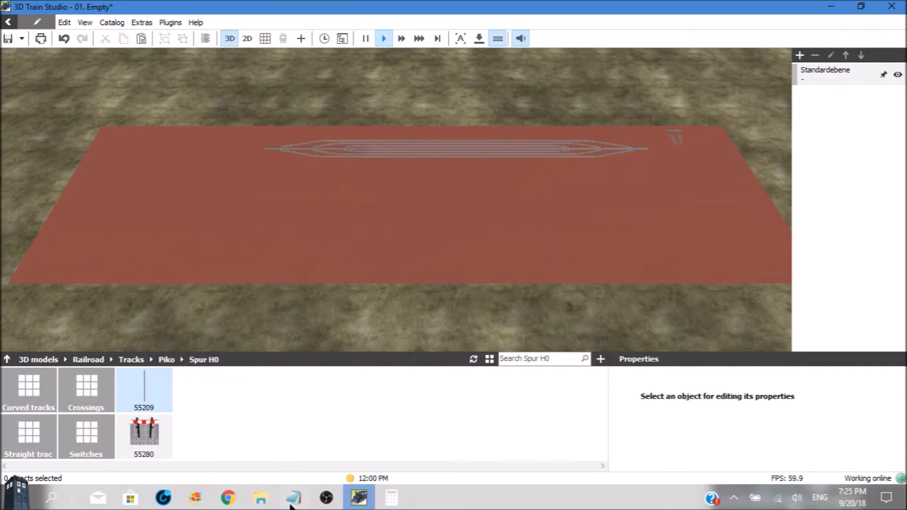
mouse_move(293, 502)
click(325, 499)
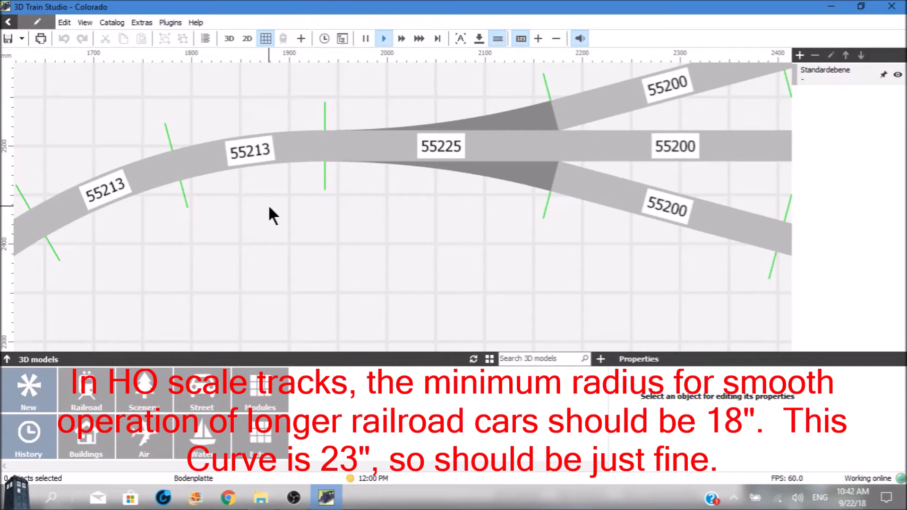
Examine the curve of 55213 tracks in the Colorado layout from the yard's first turnout to its open end
scroll(268, 215, down, 3)
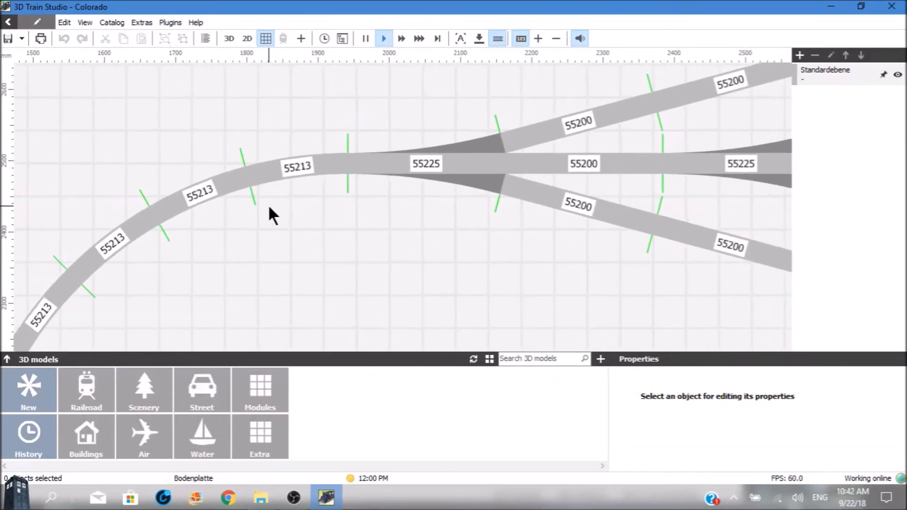
scroll(269, 208, down, 4)
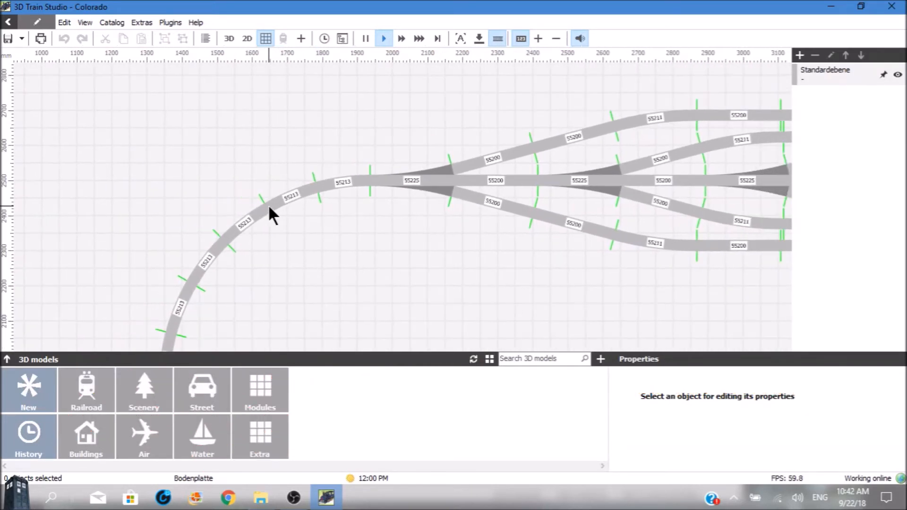
scroll(269, 207, down, 2)
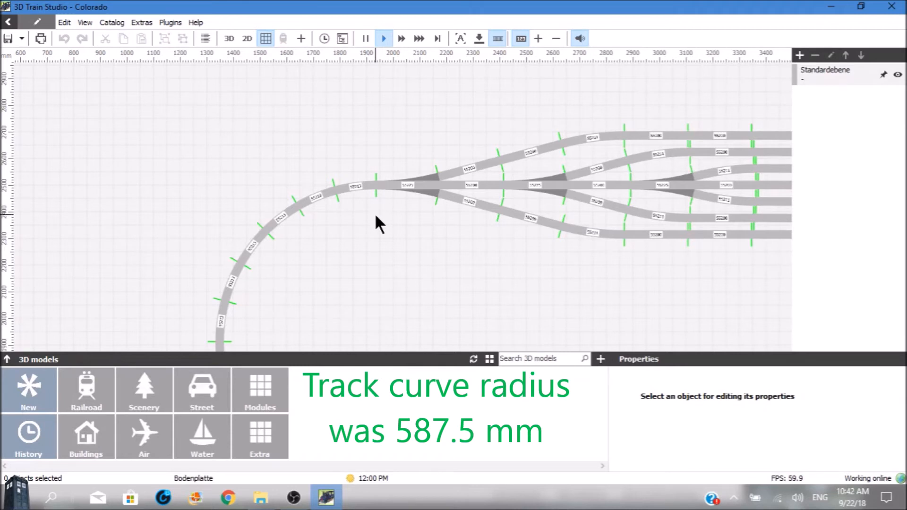
key(Down)
key(Down)
key(Down)
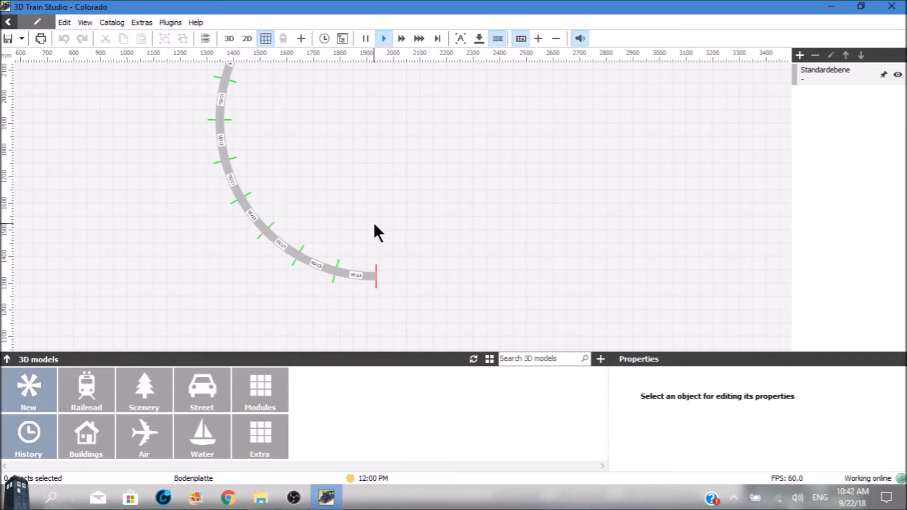
scroll(374, 224, up, 5)
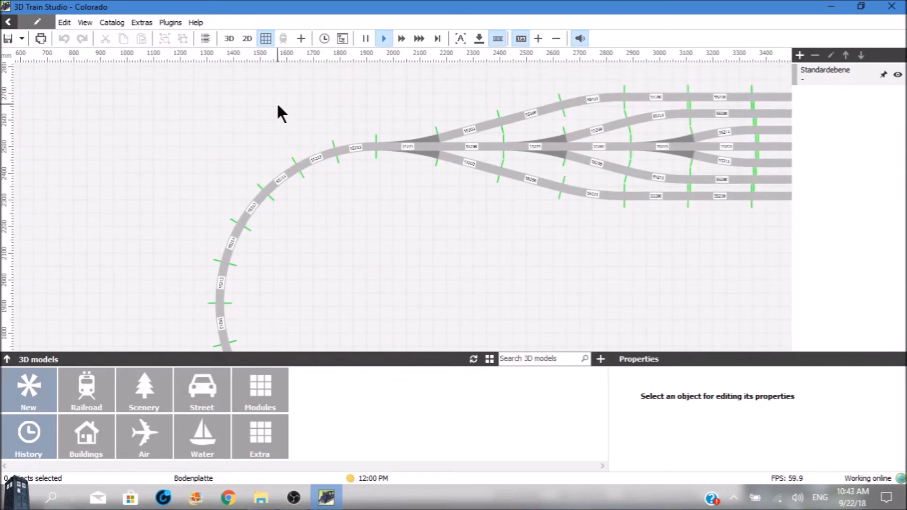
Follow the 55213 curve in the 3D view from the yard's first turnout to its open end
click(229, 37)
key(Left)
key(Left)
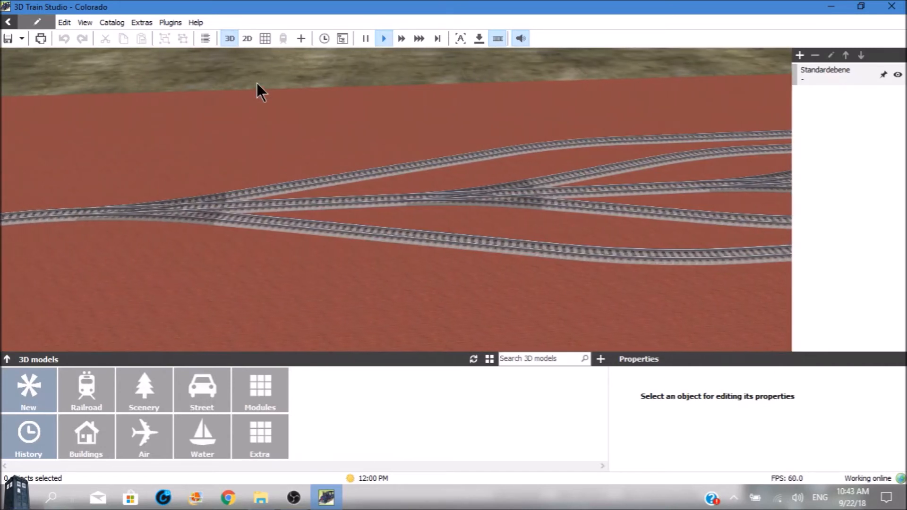
key(Up)
key(Left)
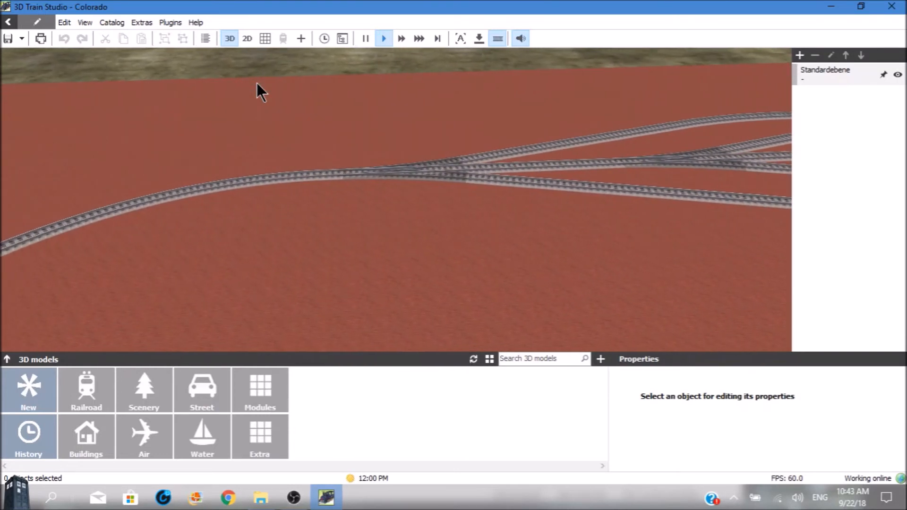
key(Up)
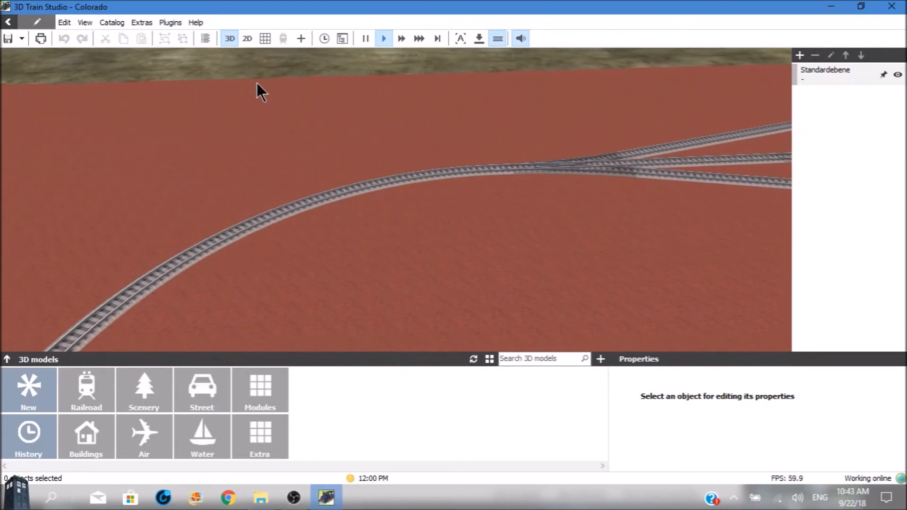
key(Left)
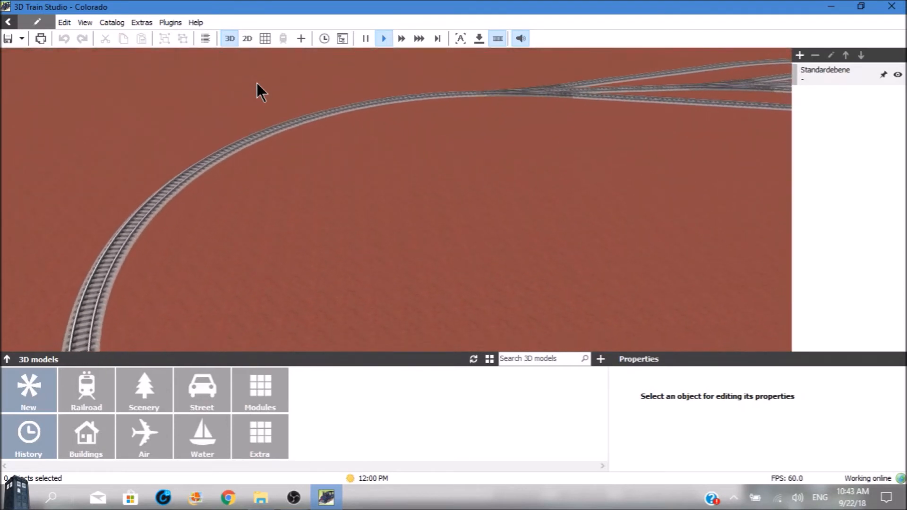
key(Down)
key(Down)
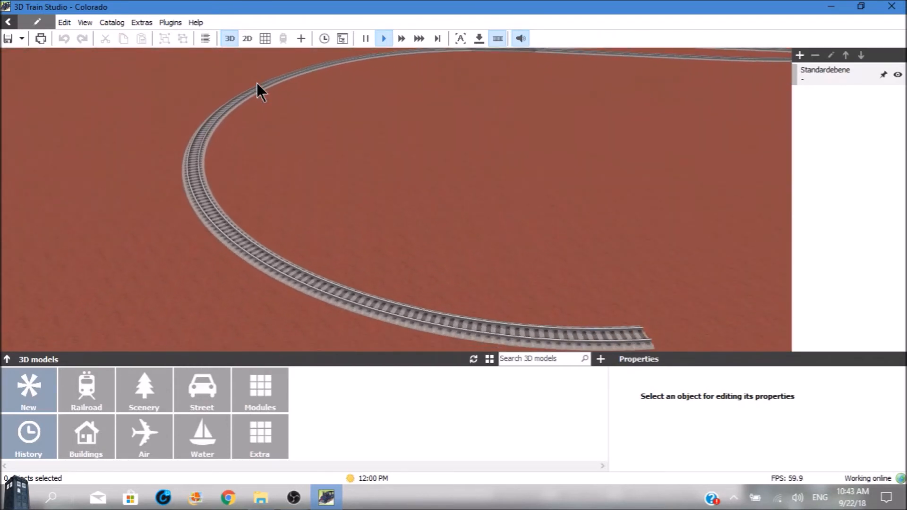
key(Right)
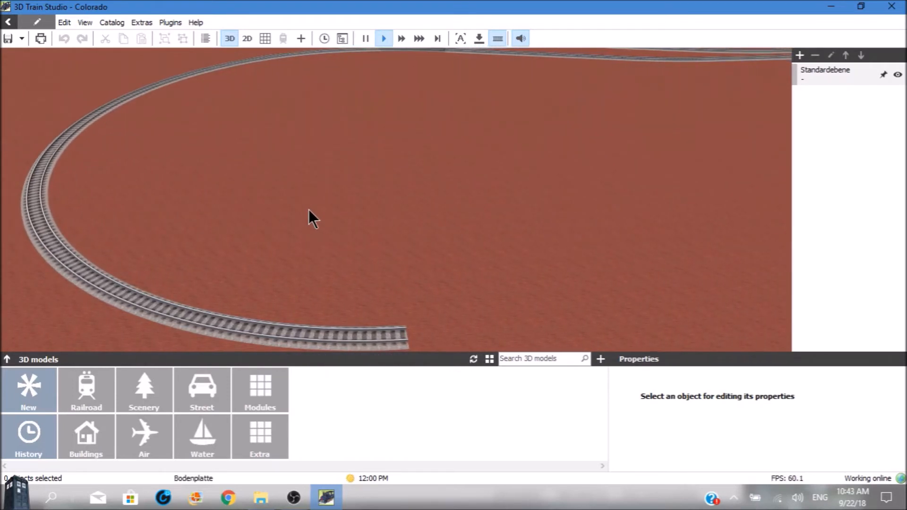
Append two more 55213 tracks to the curve's open end and turn the last one to curve the opposite way
click(383, 334)
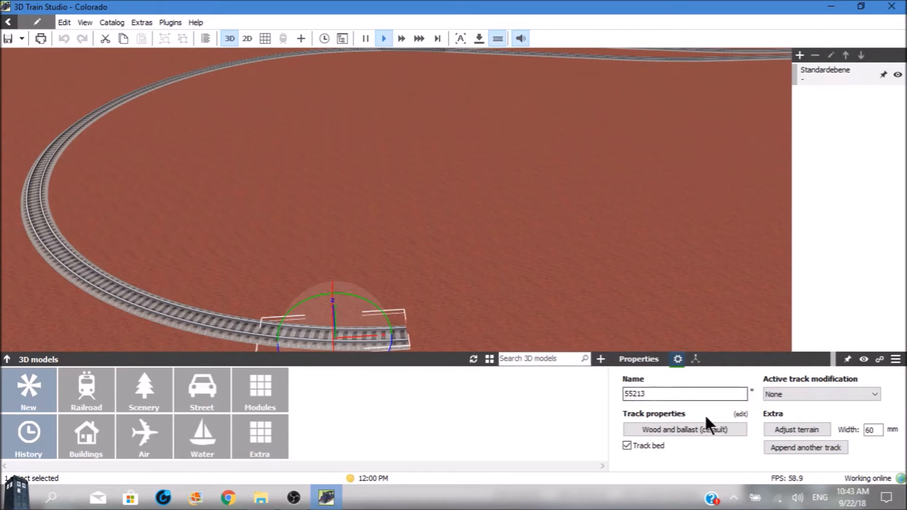
click(788, 444)
click(788, 444)
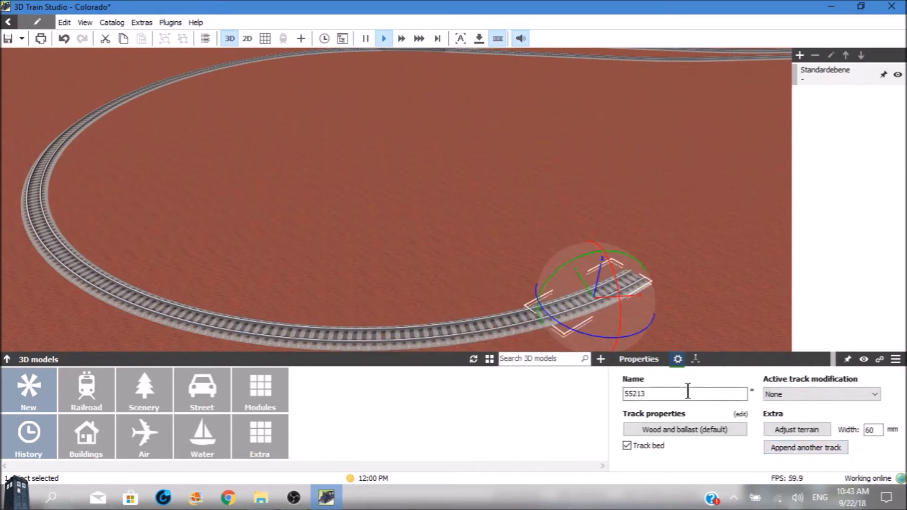
drag(592, 334, 786, 323)
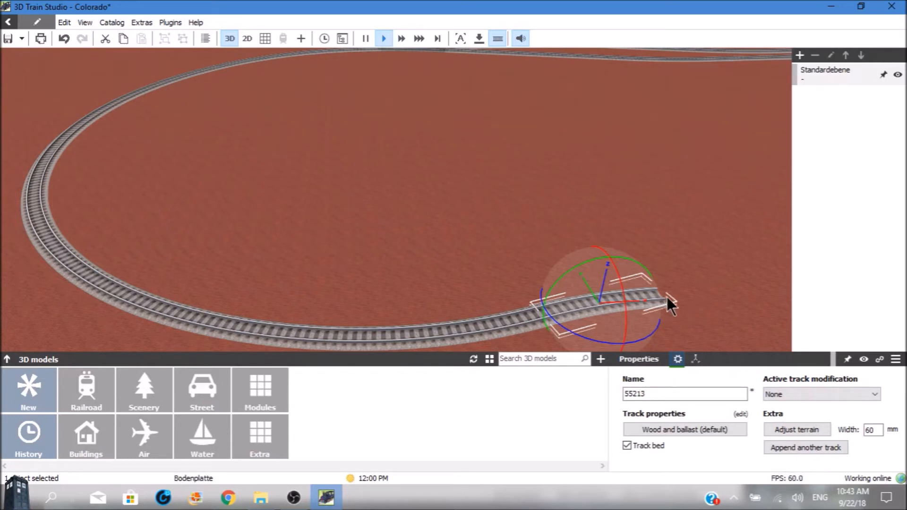
Select the first Fluchtstab pole beside the extended track and examine the line from it to the third pole
key(Down)
key(Down)
key(Down)
key(Down)
key(Down)
key(Down)
key(Down)
key(Down)
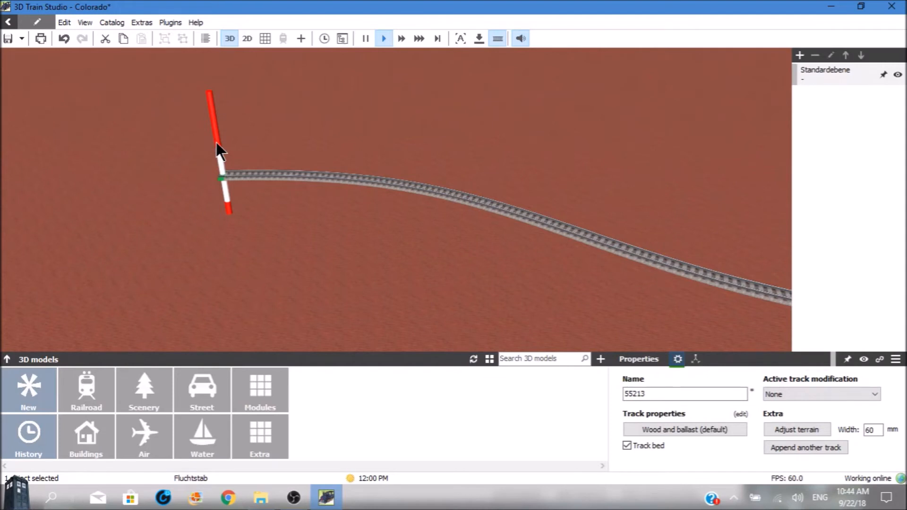
click(228, 213)
key(Right)
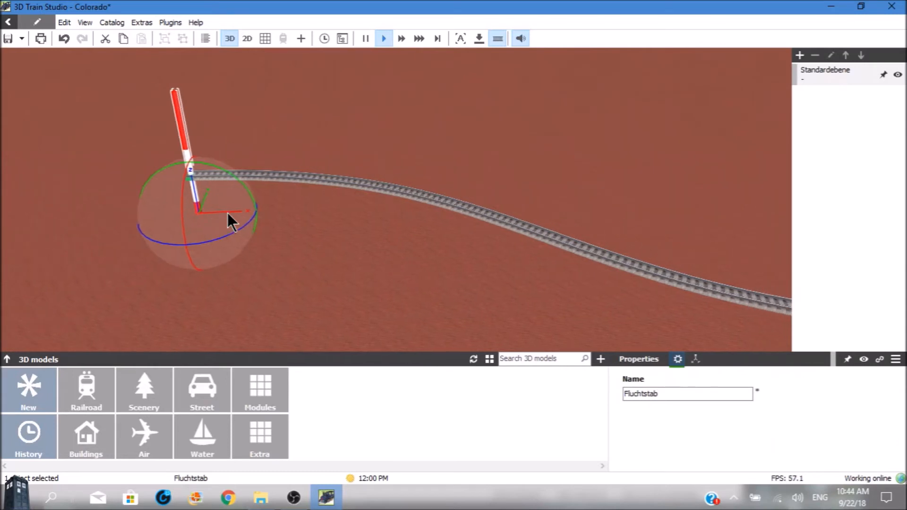
key(Right)
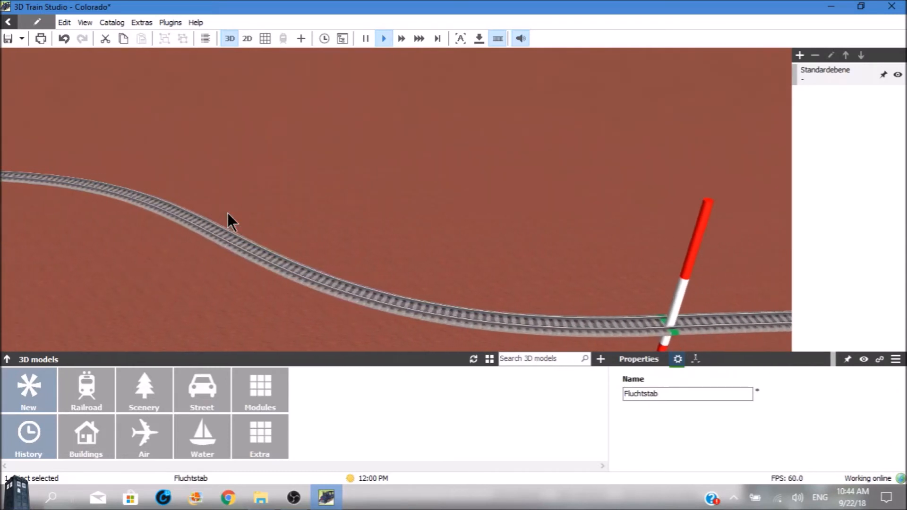
key(Right)
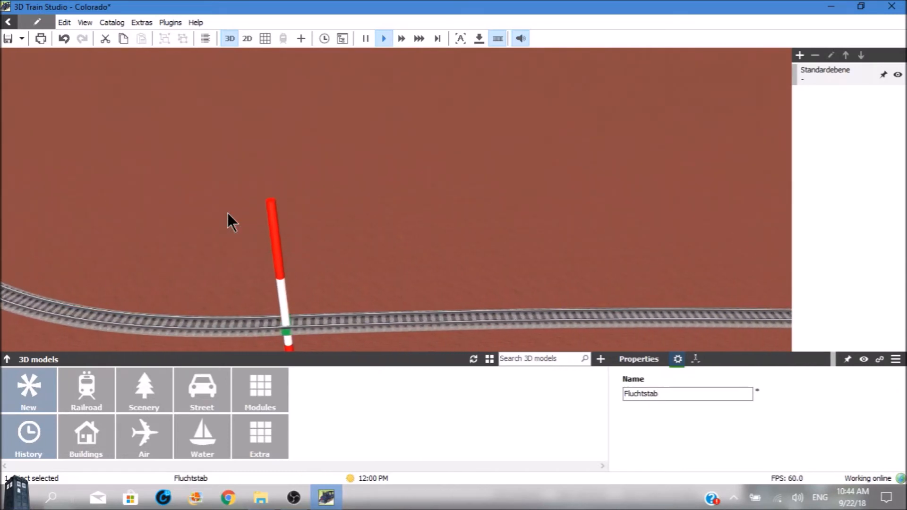
key(Right)
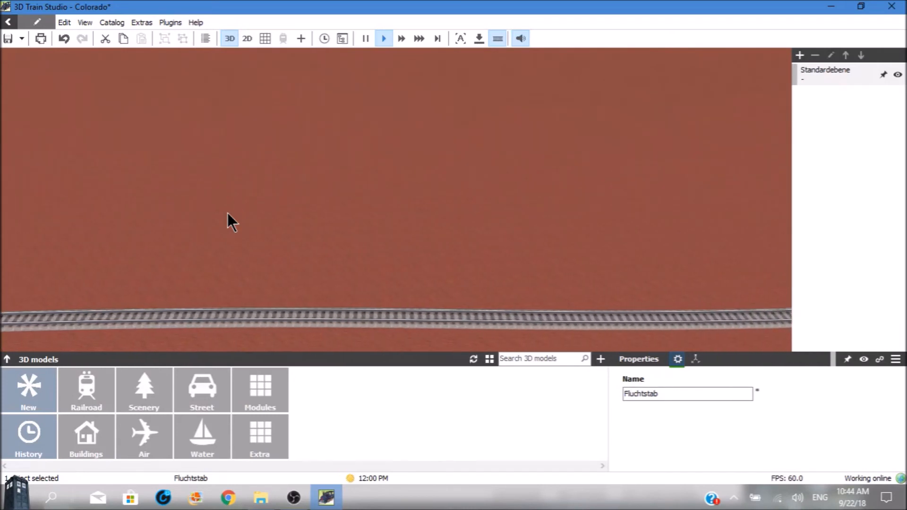
key(Right)
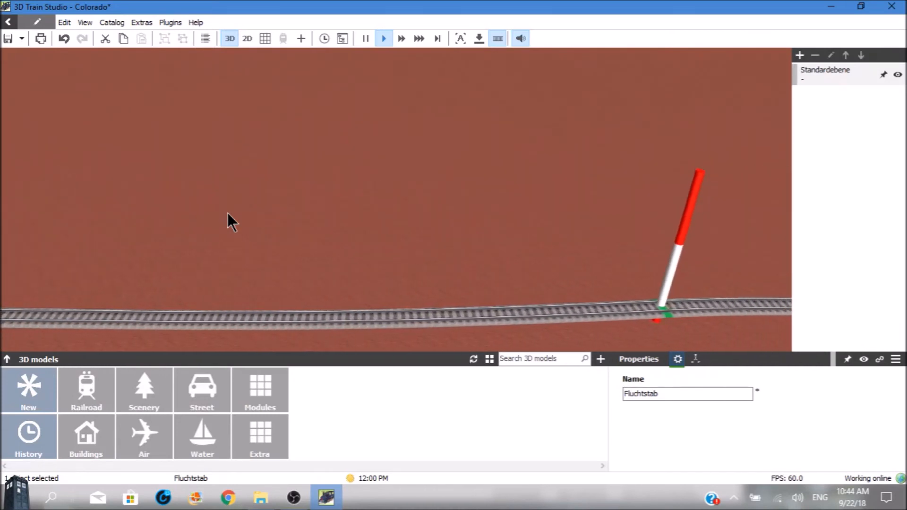
key(Right)
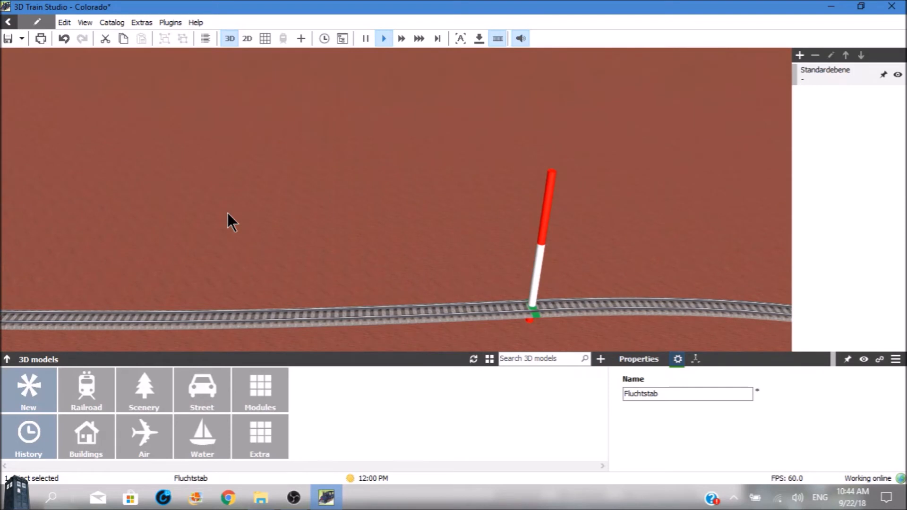
Trace the line back from the third Fluchtstab pole past the second pole to the first pole
key(Left)
key(Left)
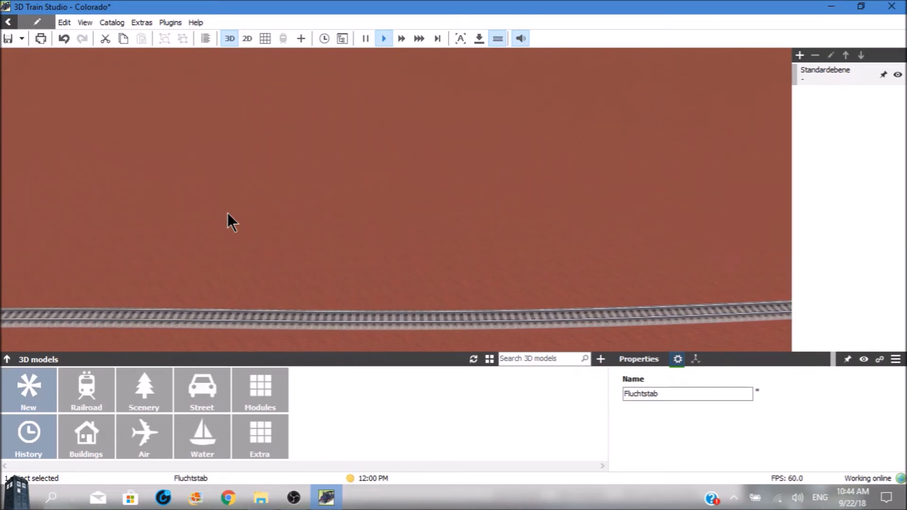
key(Left)
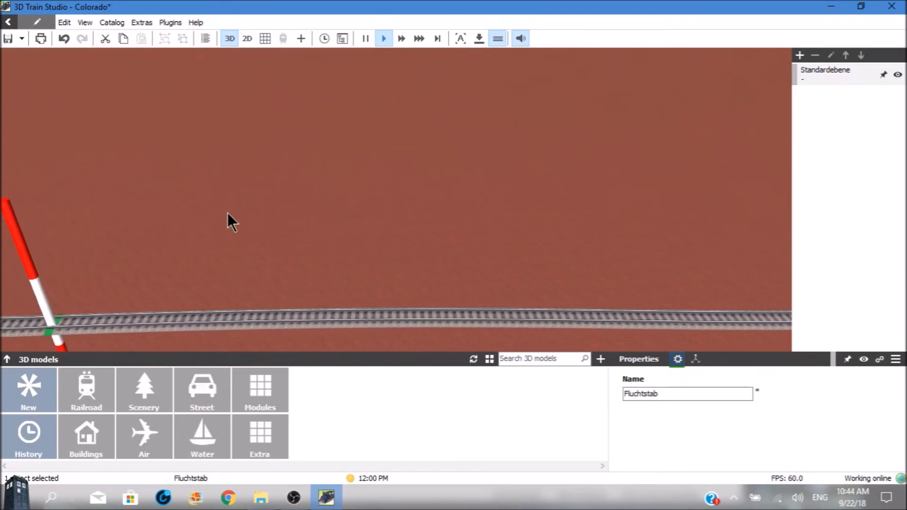
key(Left)
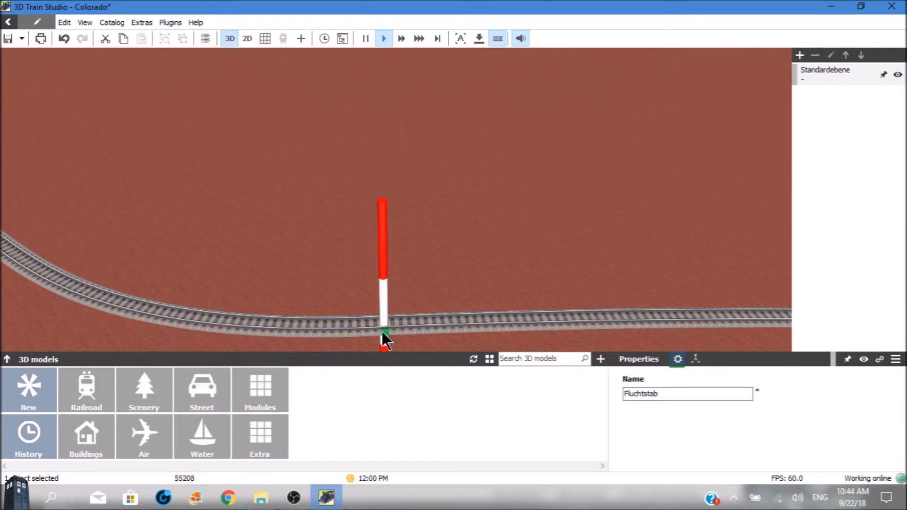
key(Left)
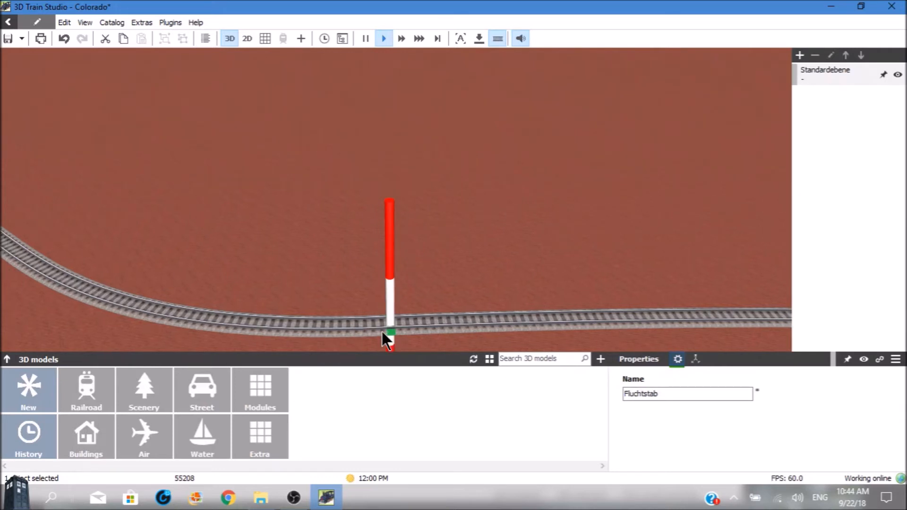
key(Left)
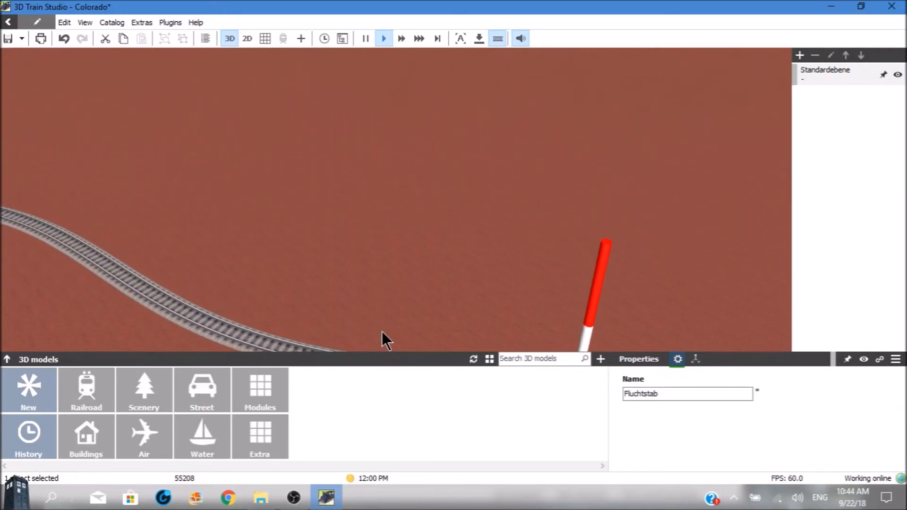
key(Left)
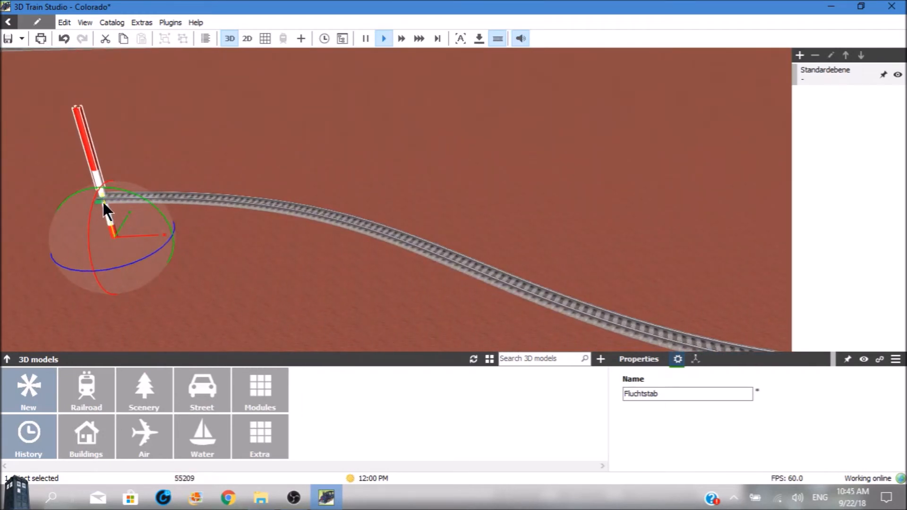
Examine the whole line from the first Fluchtstab pole to its open end, and recheck the section between the second and third poles
key(Down)
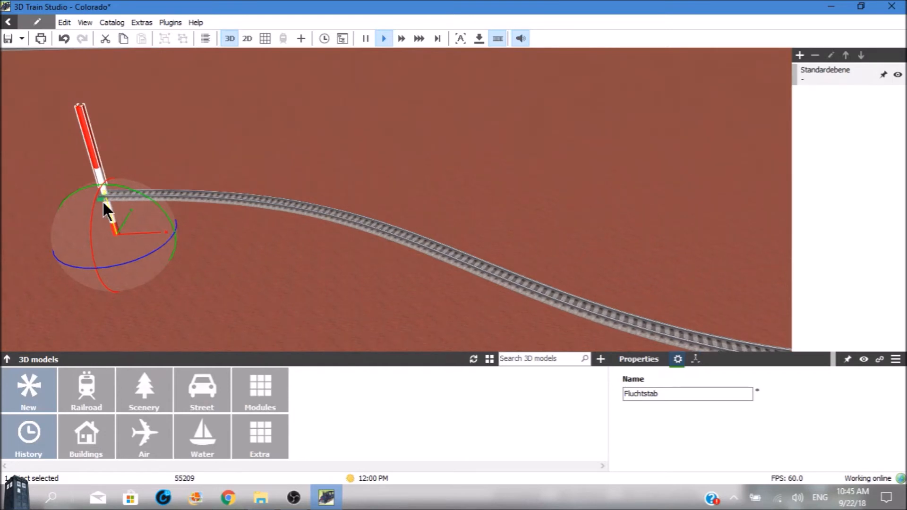
key(Left)
key(Right)
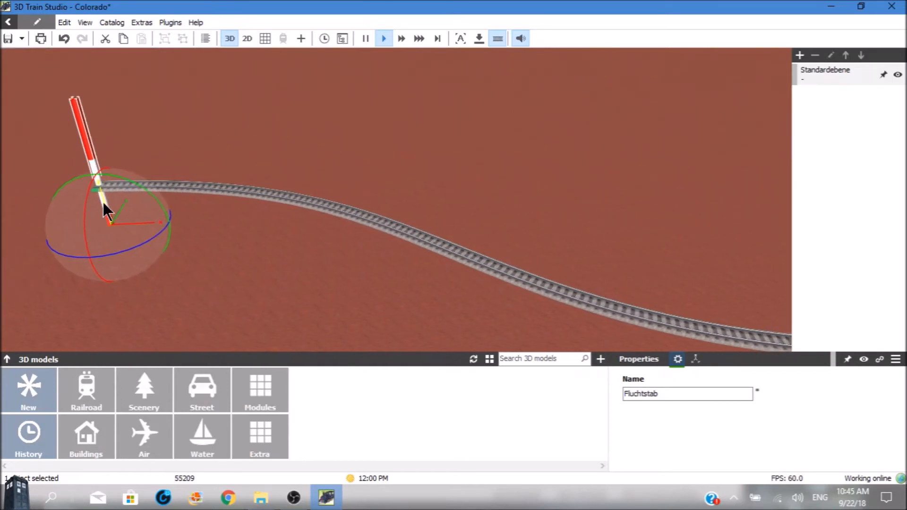
key(Down)
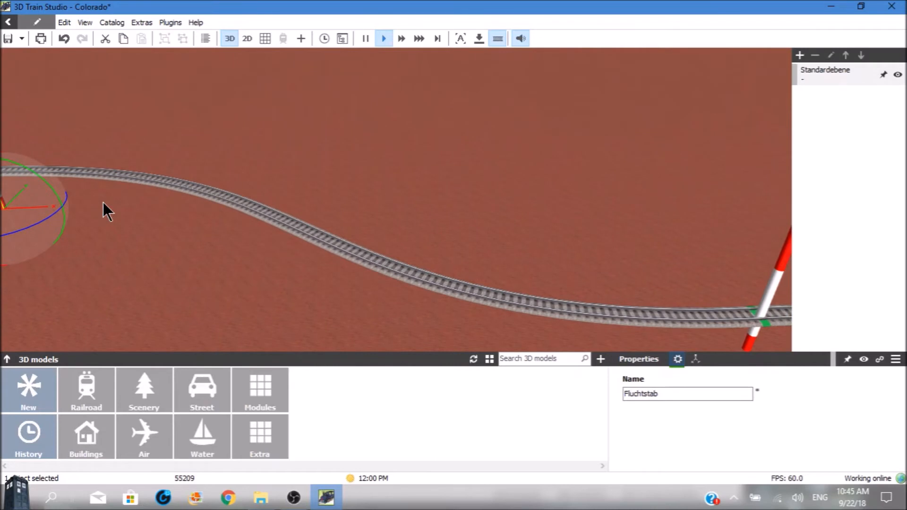
key(Right)
key(Right)
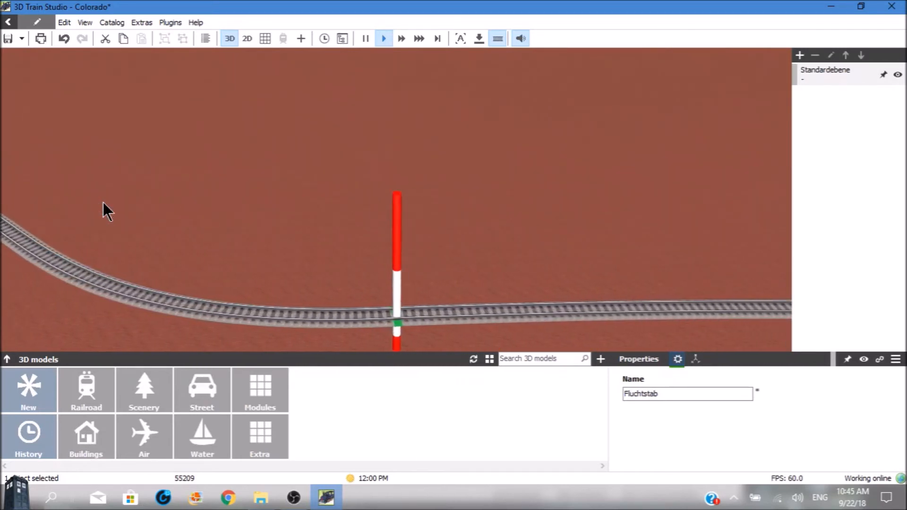
key(Right)
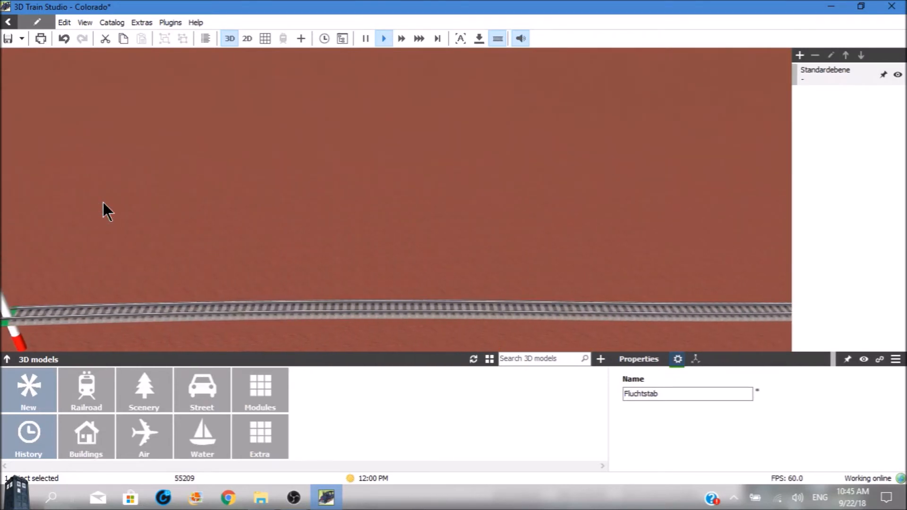
key(Right)
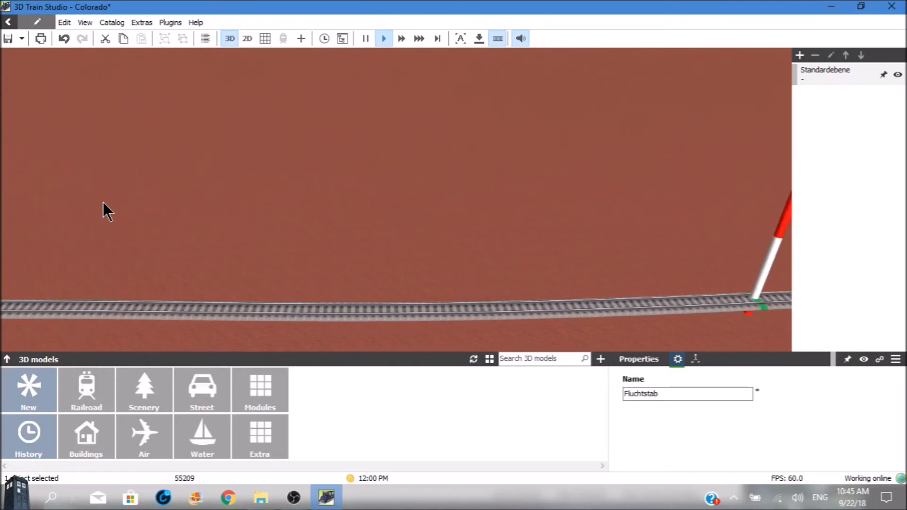
key(Right)
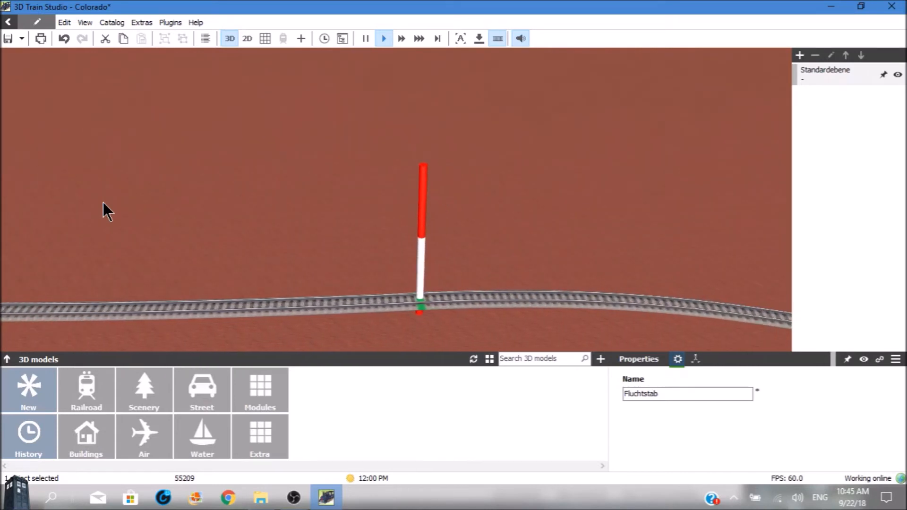
key(Right)
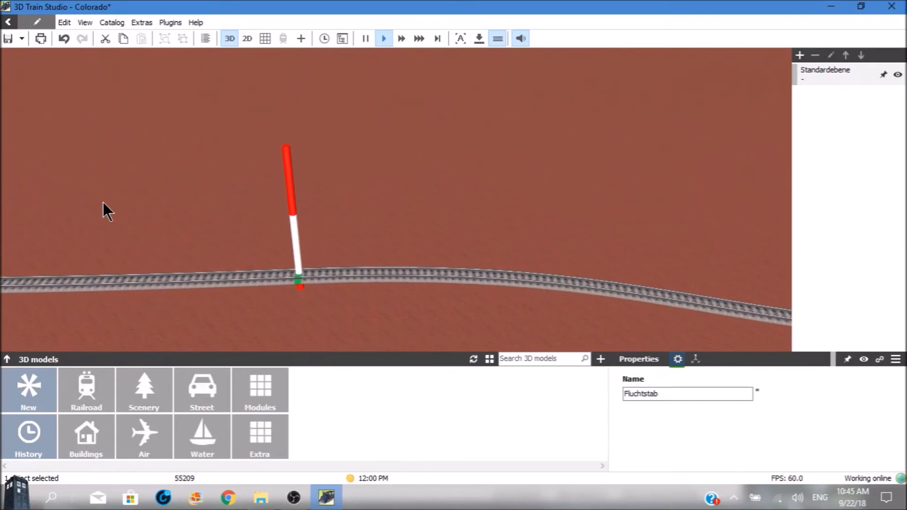
key(Right)
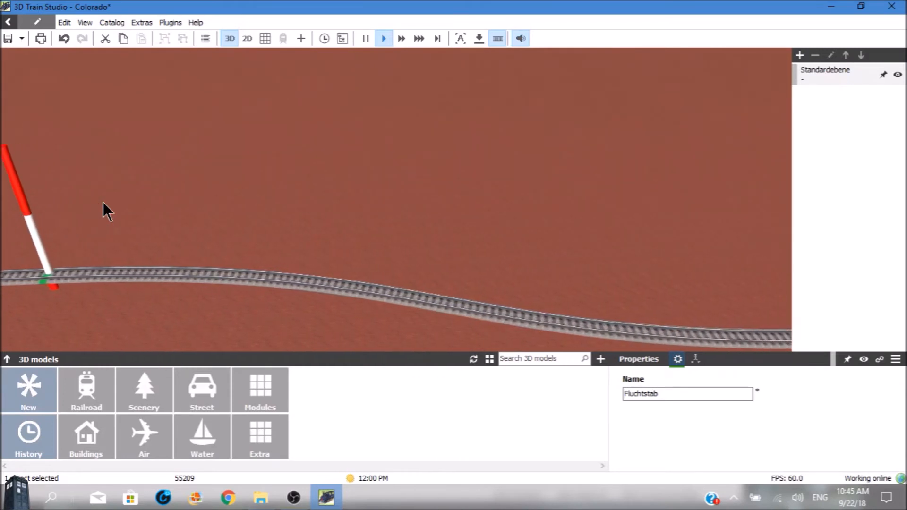
key(Down)
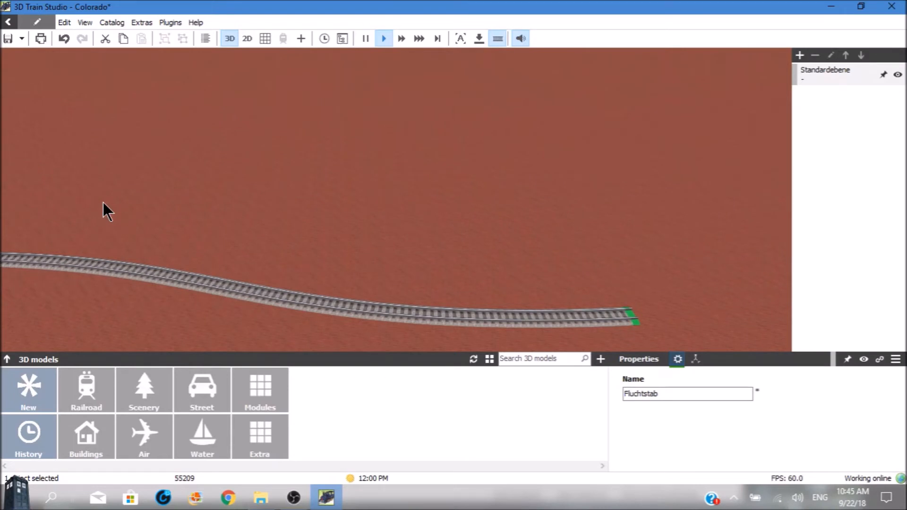
key(Left)
key(Left)
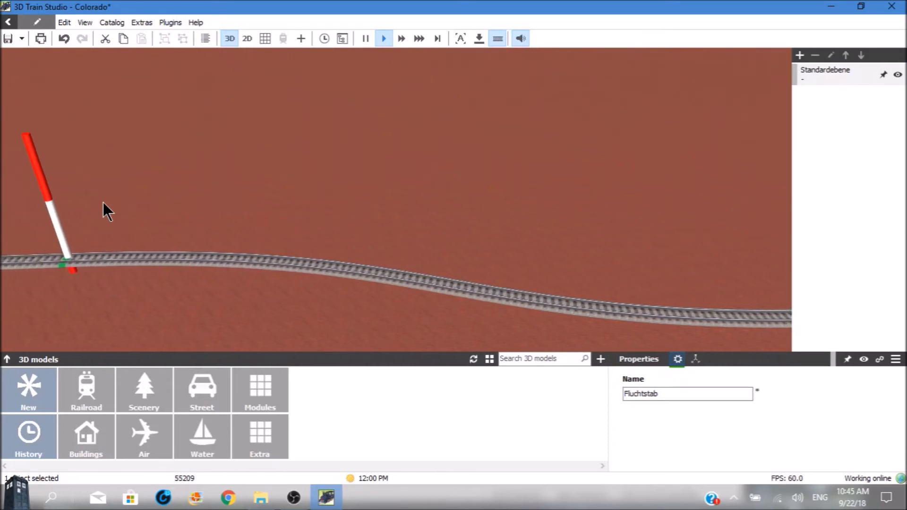
key(Left)
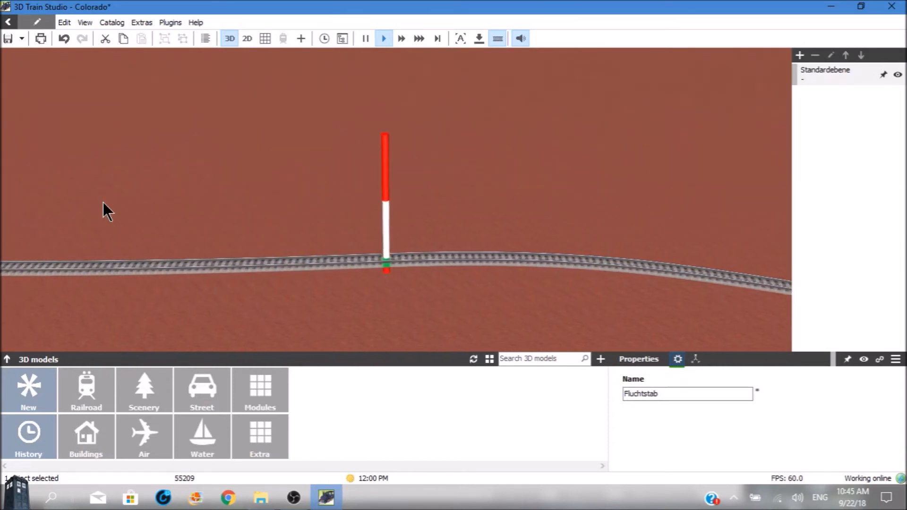
Trace the line back past the second Fluchtstab pole and examine the section between the first and second poles
key(Left)
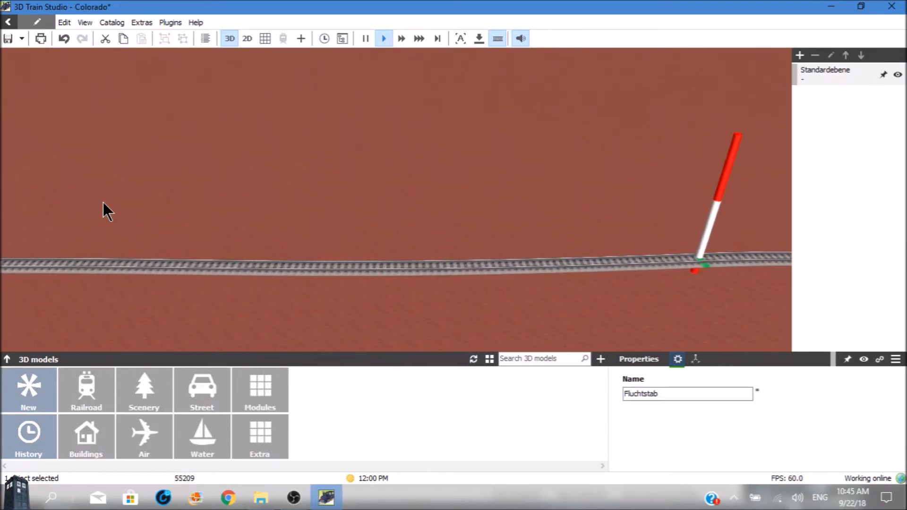
key(Left)
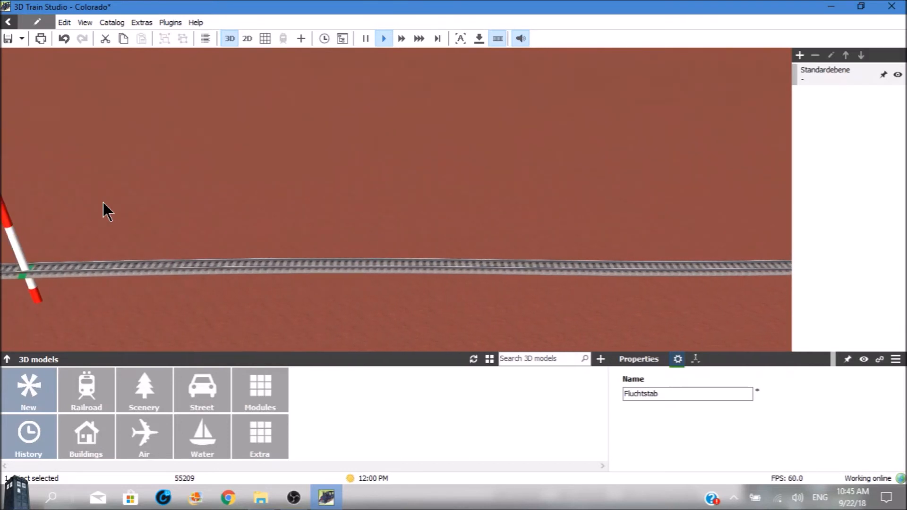
key(Left)
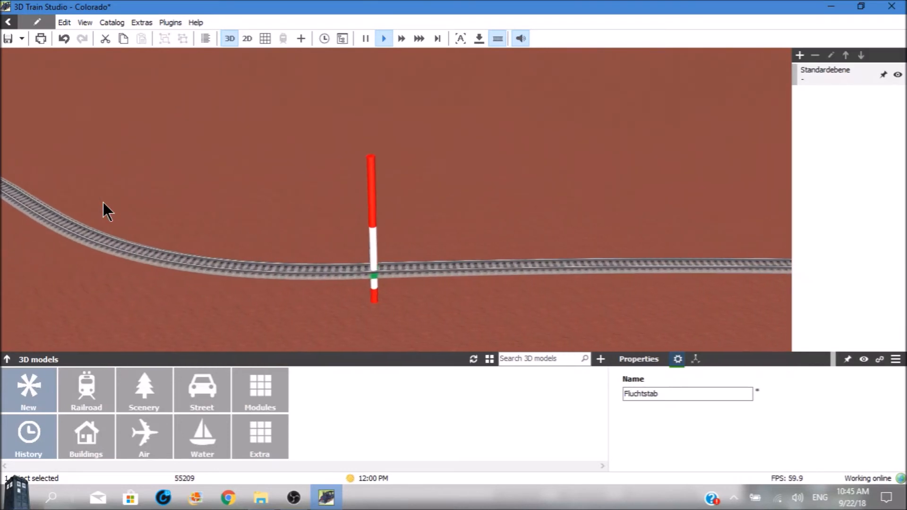
key(Left)
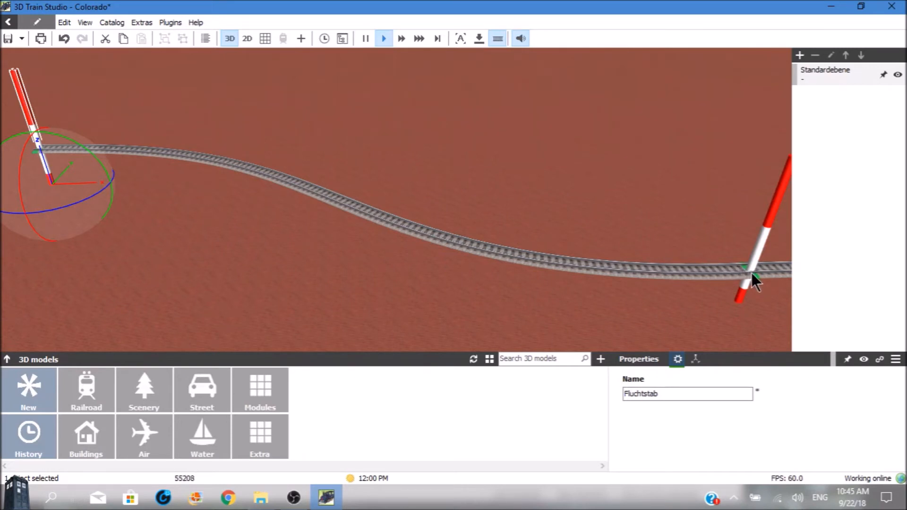
key(Right)
key(Right)
key(Right)
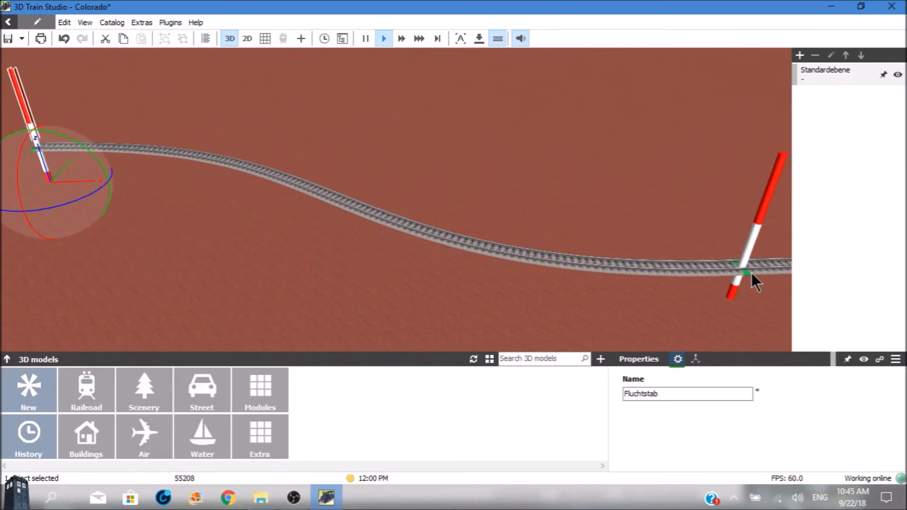
key(Down)
key(Down)
key(Down)
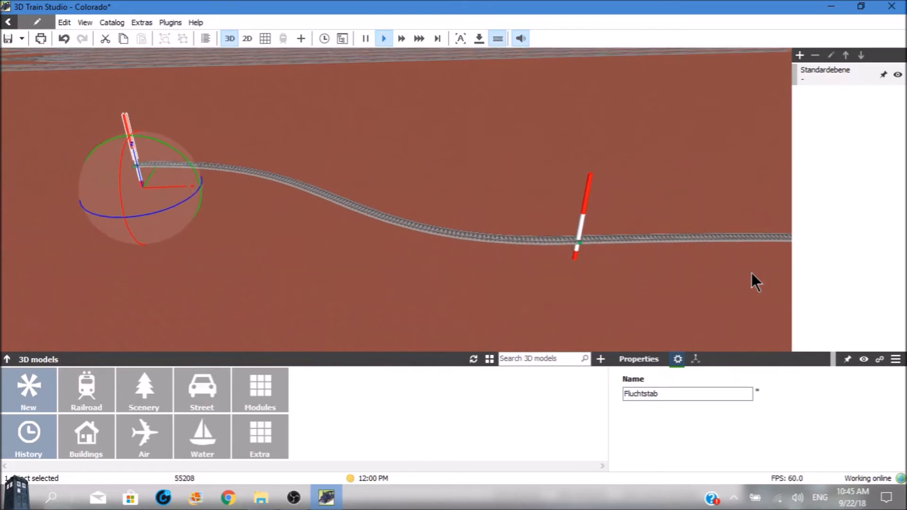
Follow the line from the first Fluchtstab pole past the third pole to its open end
key(Right)
key(Right)
key(Right)
key(Right)
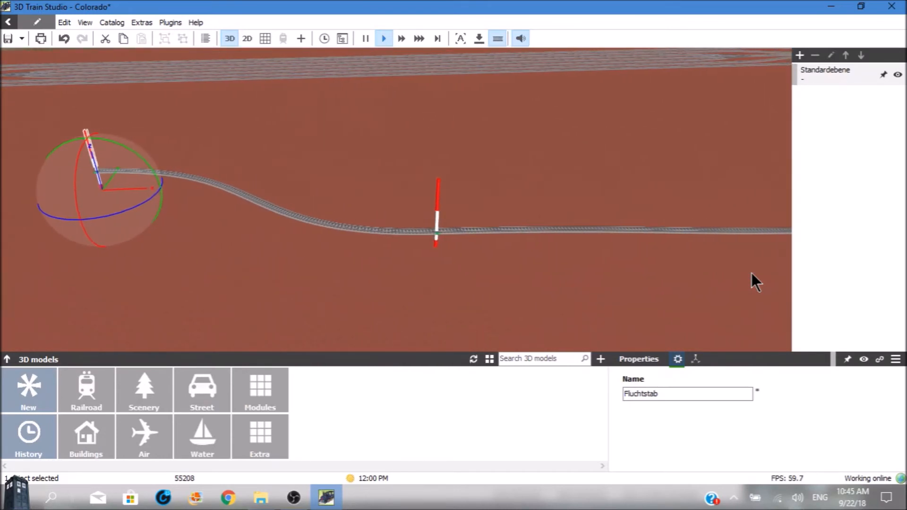
key(Right)
key(Right)
key(Right)
key(Right)
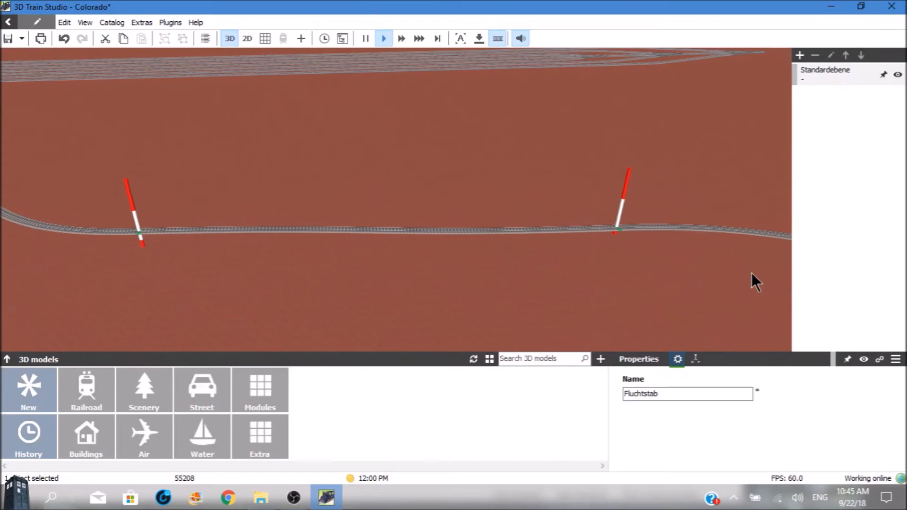
key(Right)
key(Right)
key(Right)
key(Right)
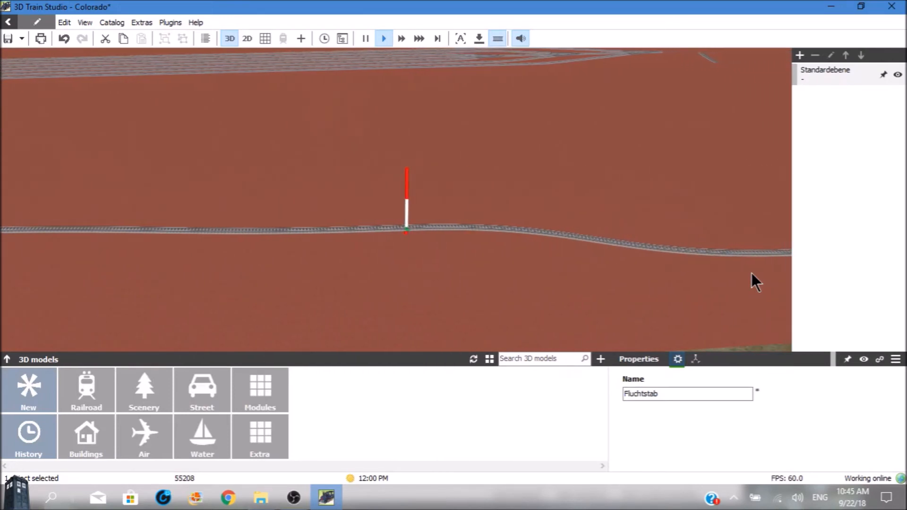
key(Right)
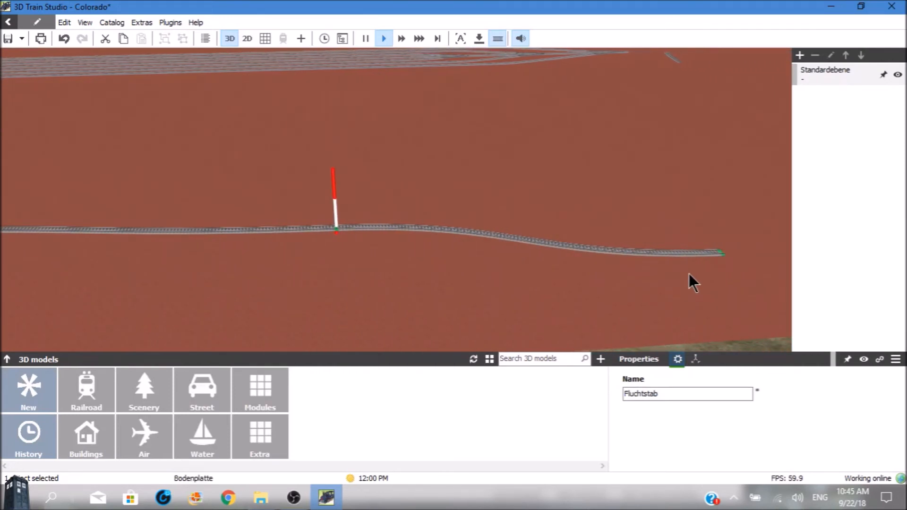
Adjust the terrain under the 55209 track between the third pole and the open end with a width of 70 mm
click(624, 251)
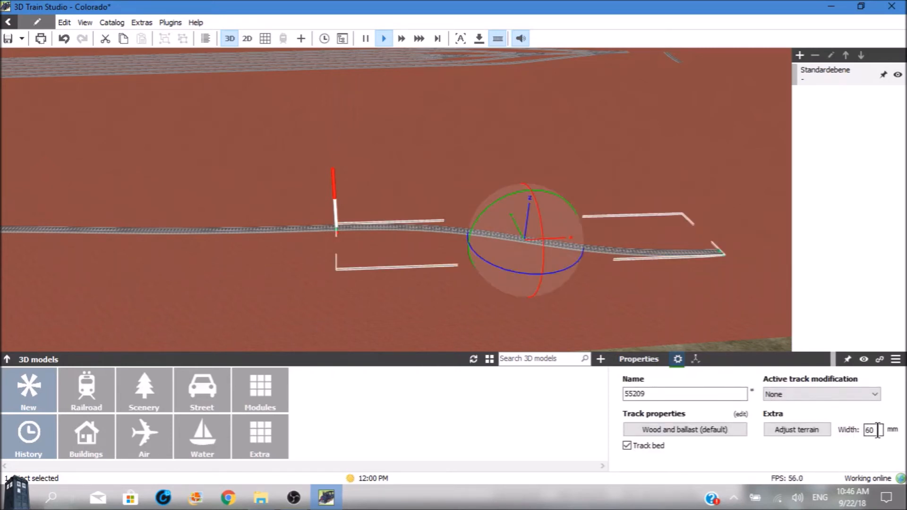
drag(879, 430, 855, 431)
text(70)
key(Return)
click(782, 428)
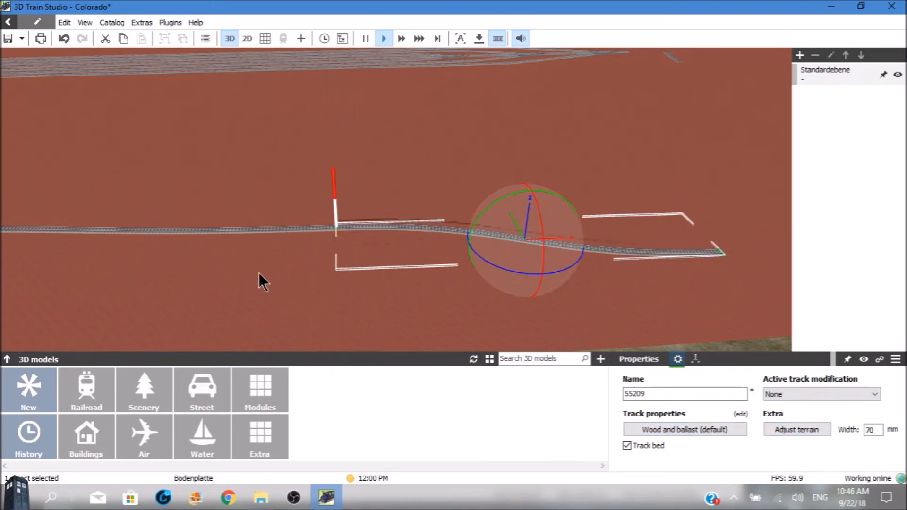
Adjust the terrain under the 55209 track between the second and third Fluchtstab poles
click(230, 229)
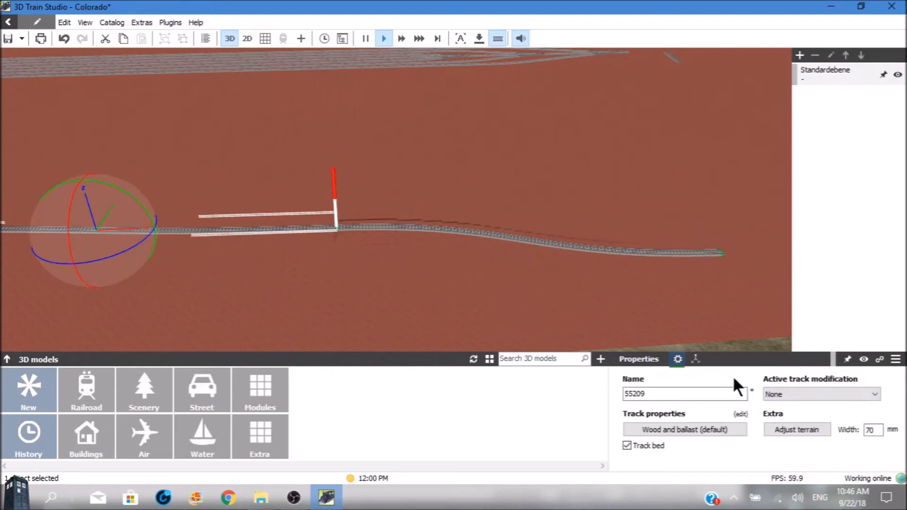
click(784, 430)
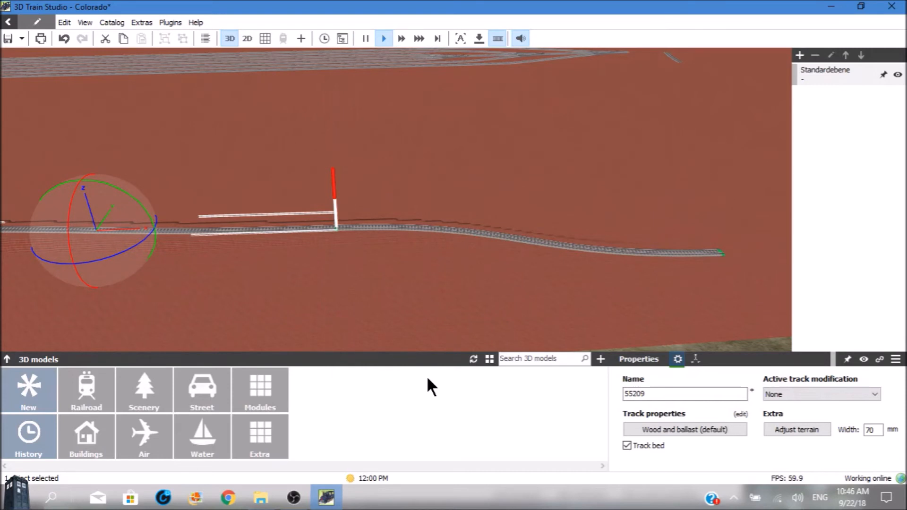
click(398, 348)
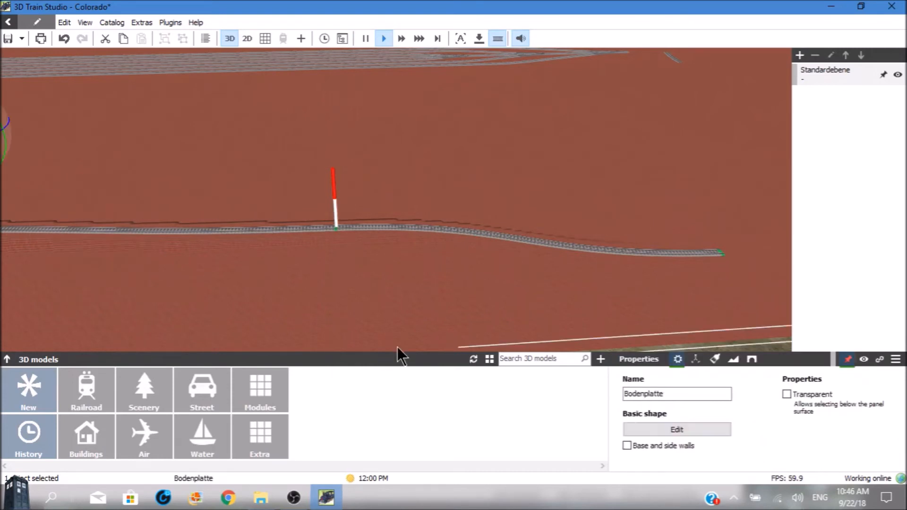
Adjust the terrain under the 55209 track between the first and second Fluchtstab poles and clear the selection
key(Left)
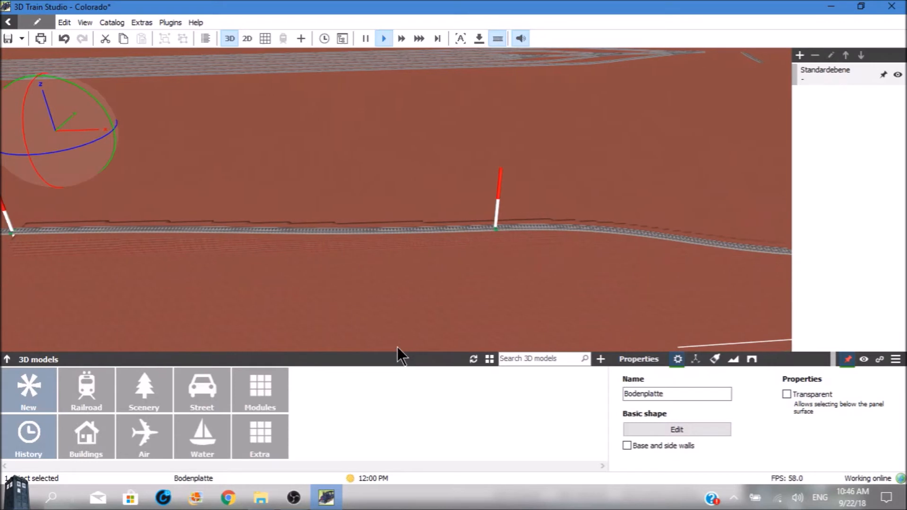
key(Left)
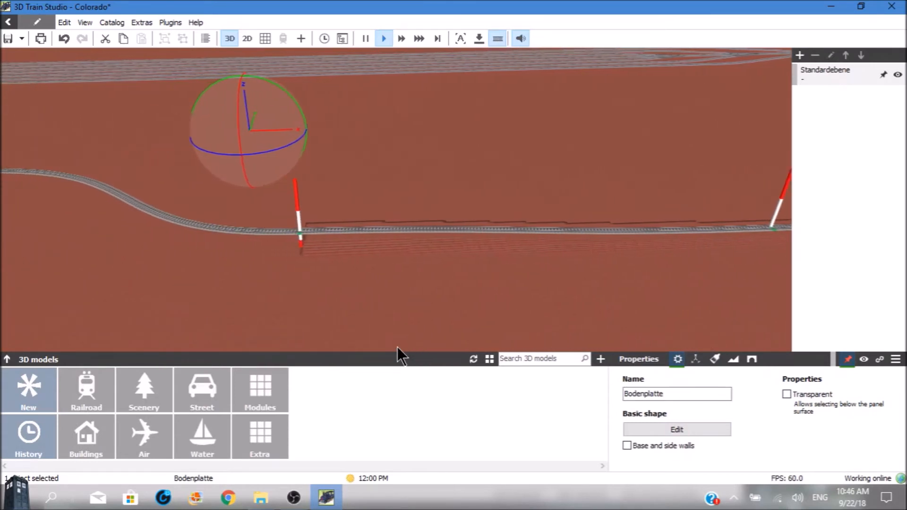
key(Left)
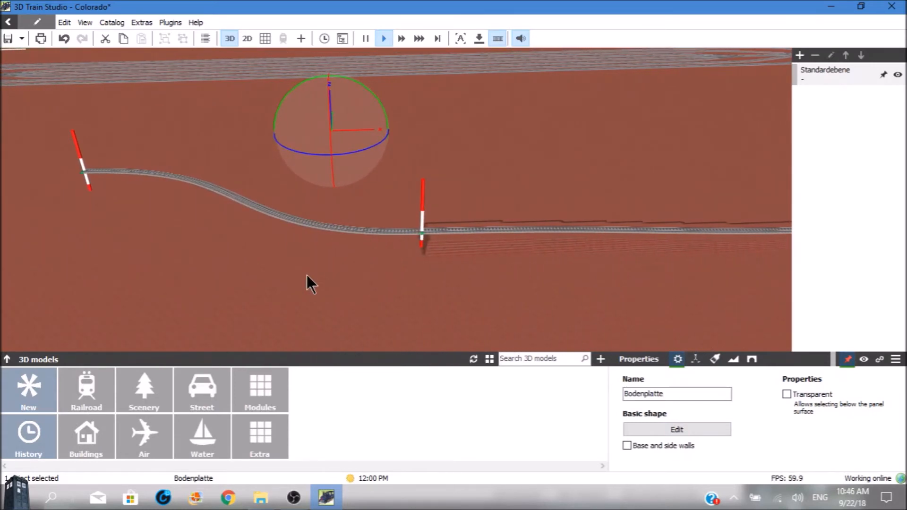
click(310, 224)
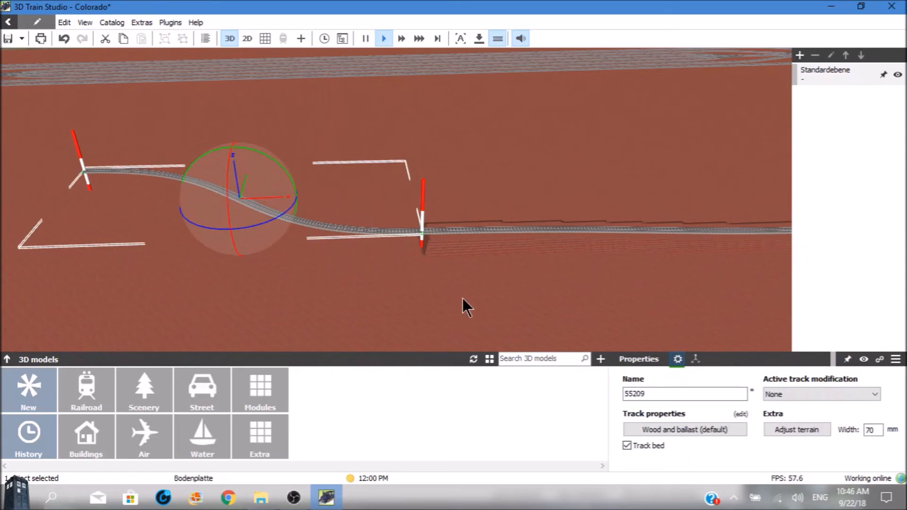
click(783, 431)
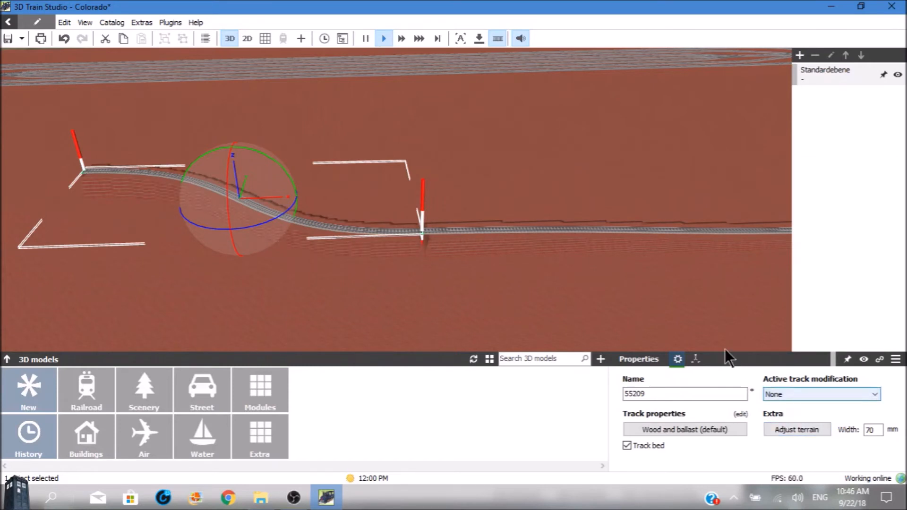
click(695, 308)
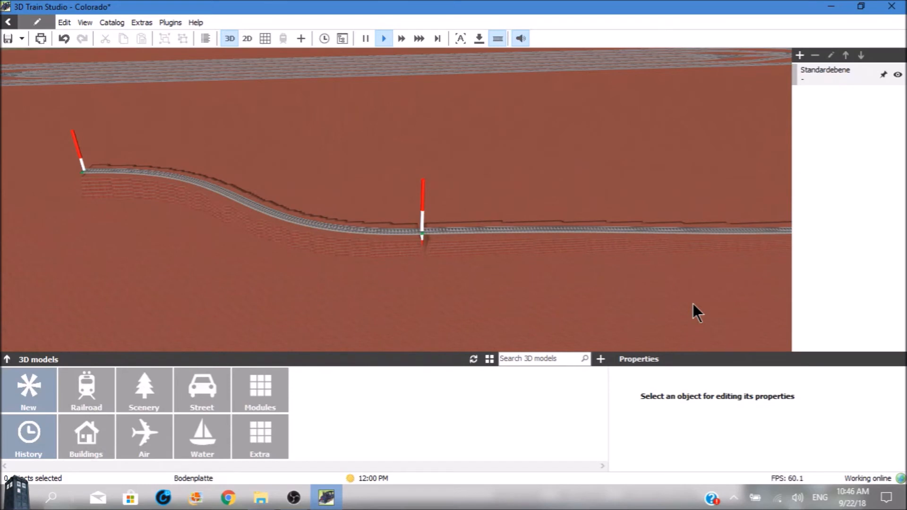
Examine the adjusted terrain along the line from the first pole to the open end, finishing with a low view back along it
key(Left)
key(Left)
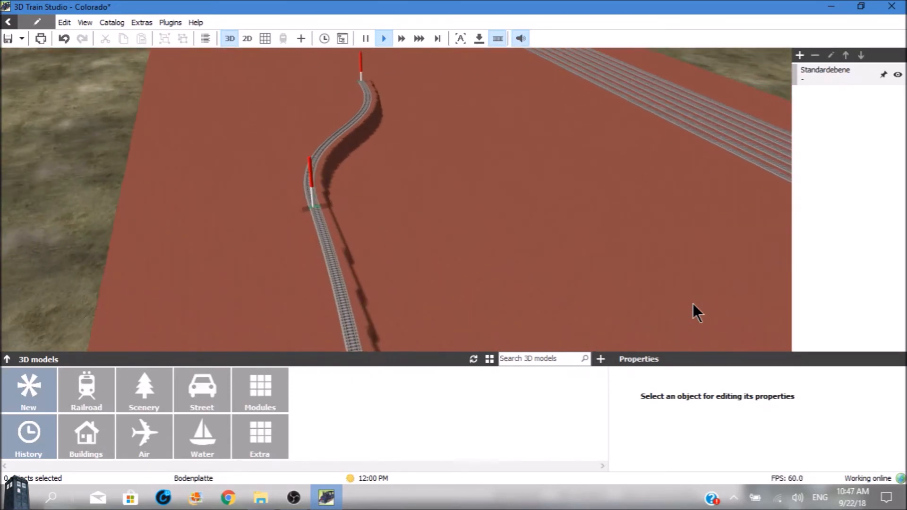
key(Down)
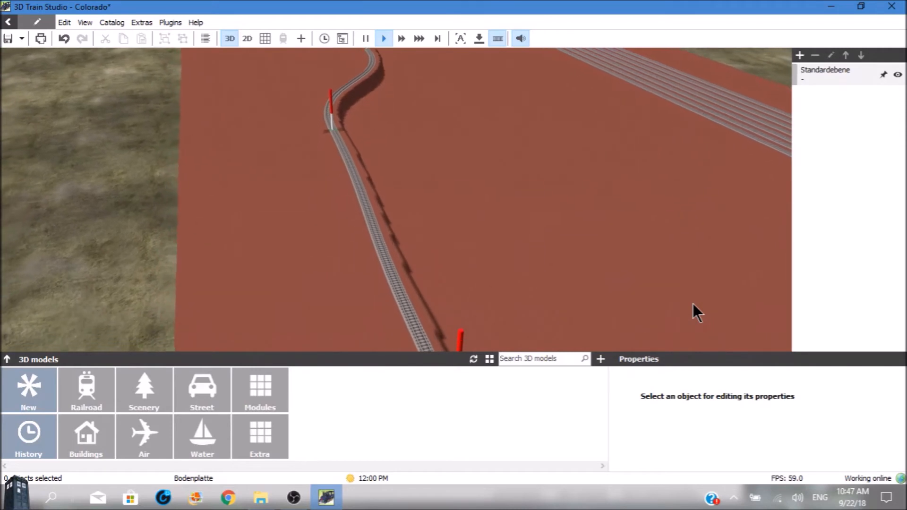
key(Down)
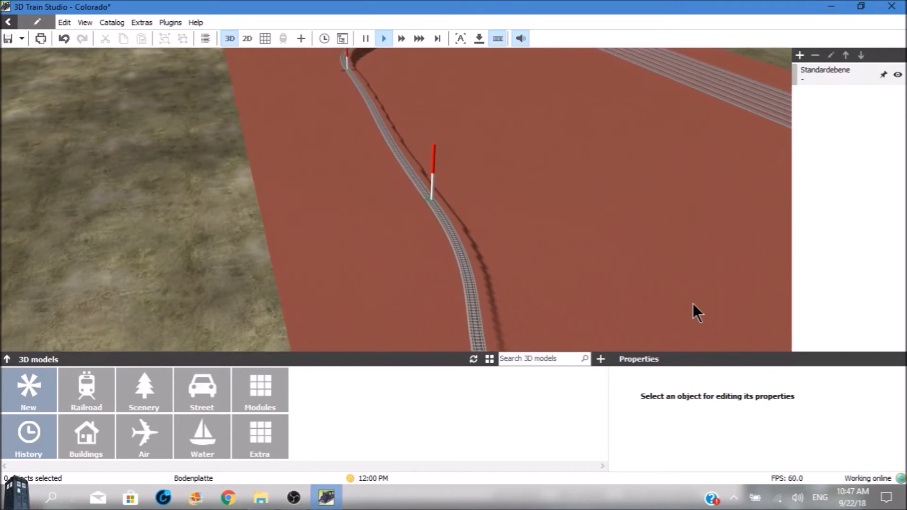
key(Down)
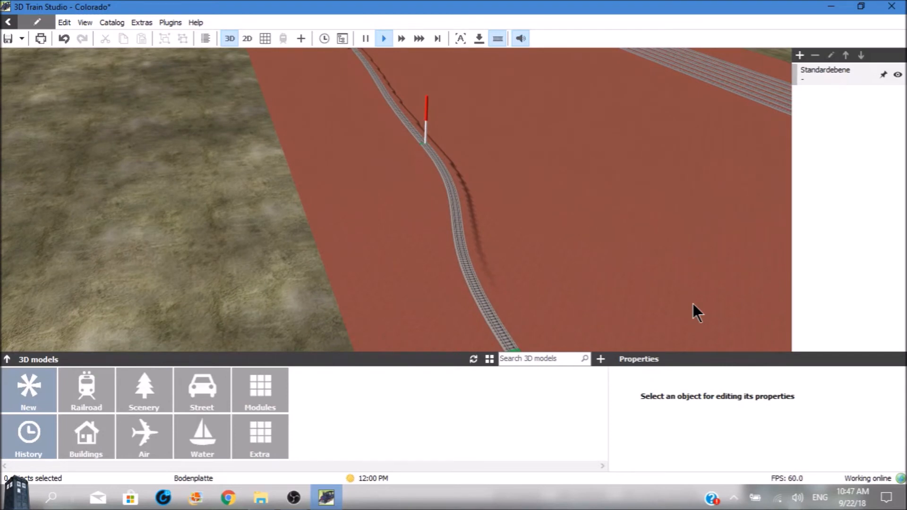
key(shift+Down)
key(Right)
key(shift+Right)
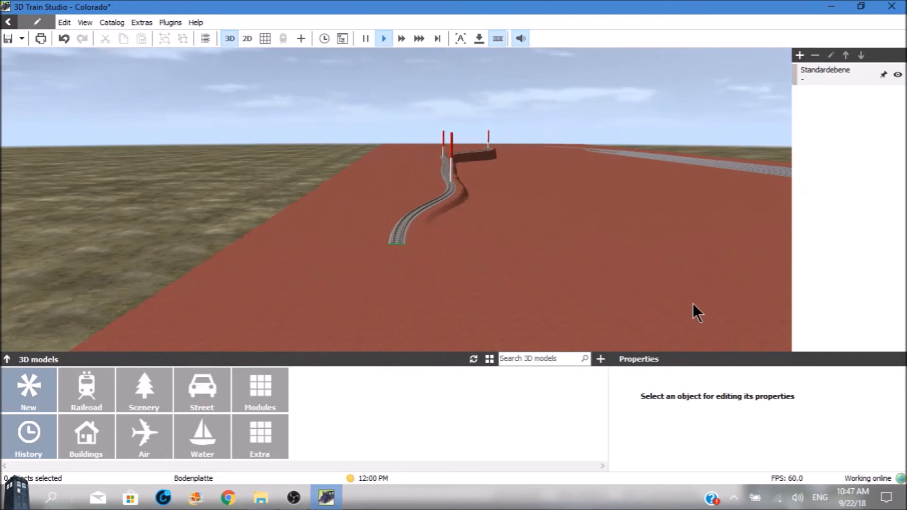
key(shift+Right)
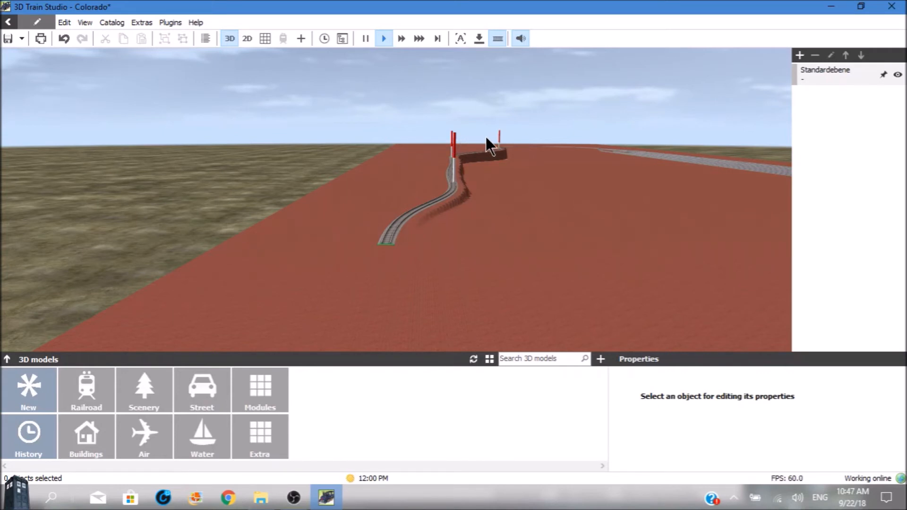
Delete all three Fluchtstab poles along the line
click(453, 149)
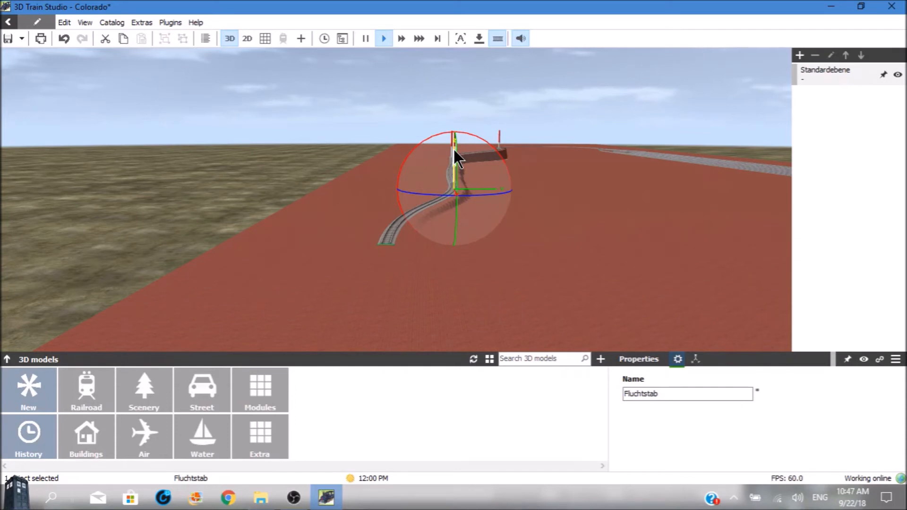
key(Escape)
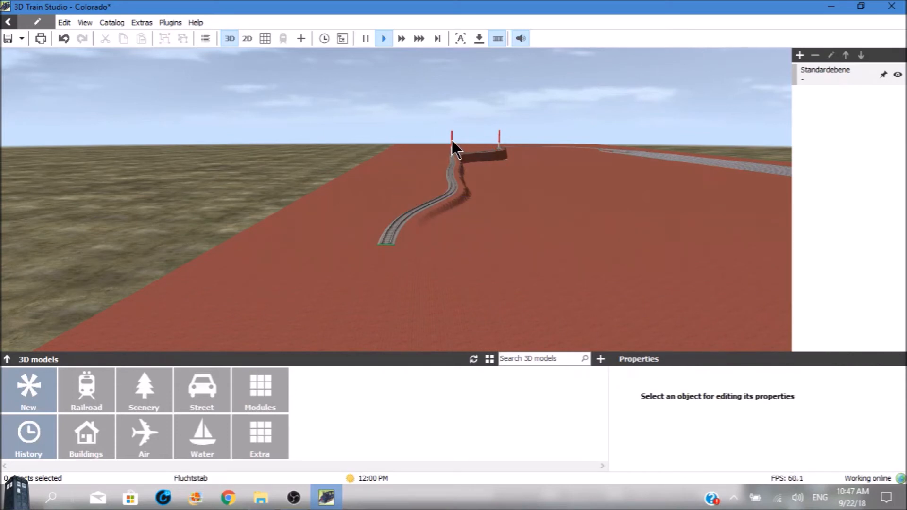
click(451, 140)
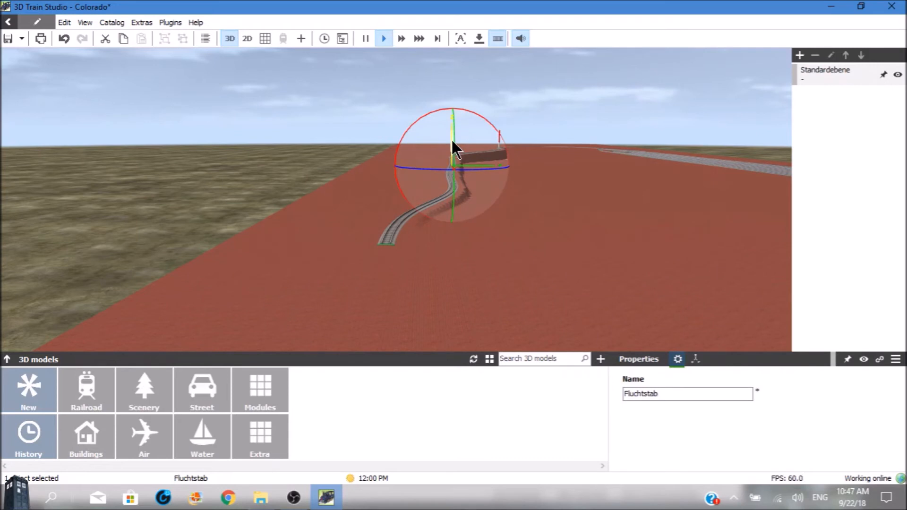
key(Escape)
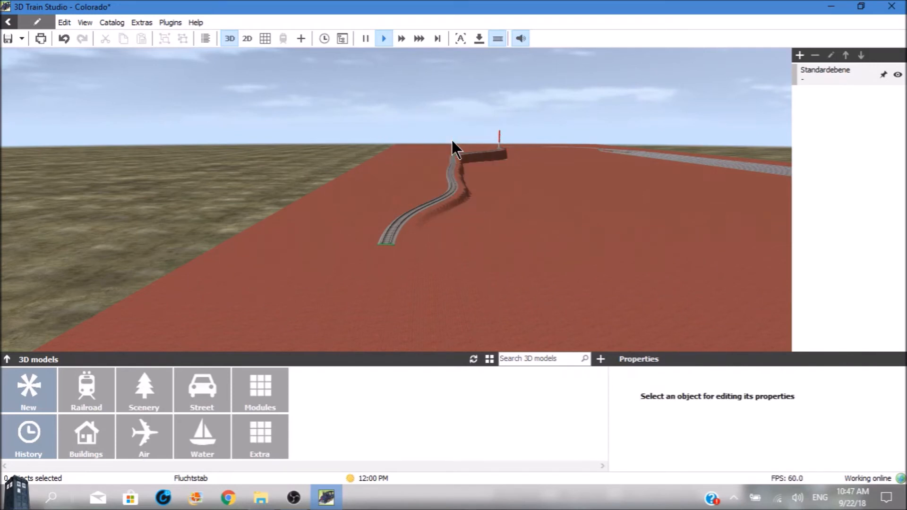
click(500, 137)
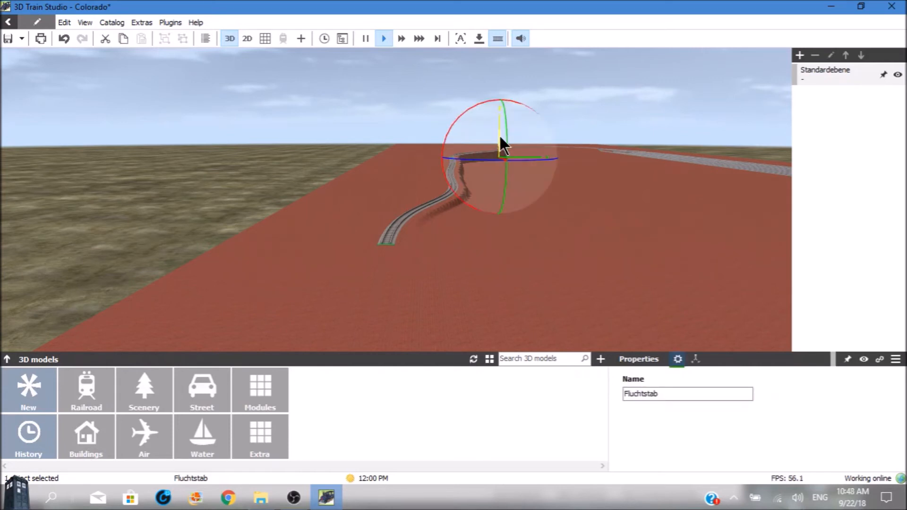
key(Delete)
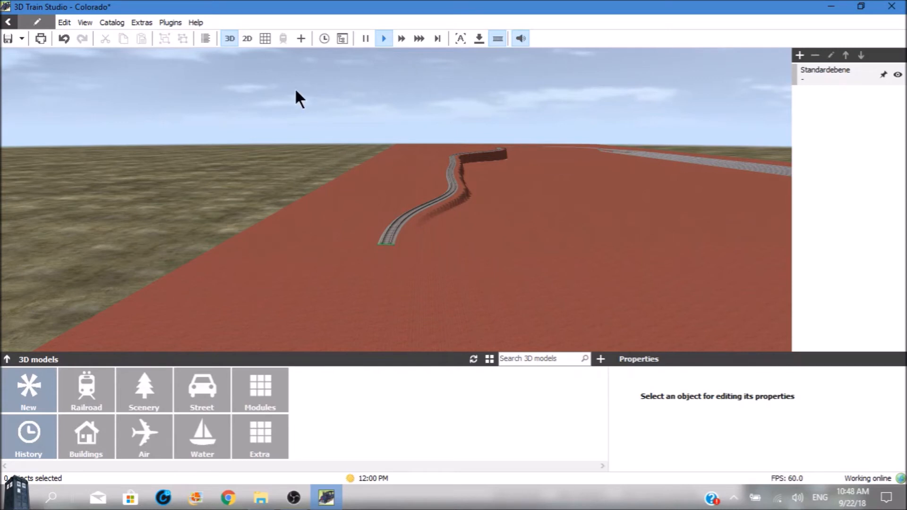
Switch to the track plan view and examine the gap between the 55213 curve's open end and the winding line
click(266, 38)
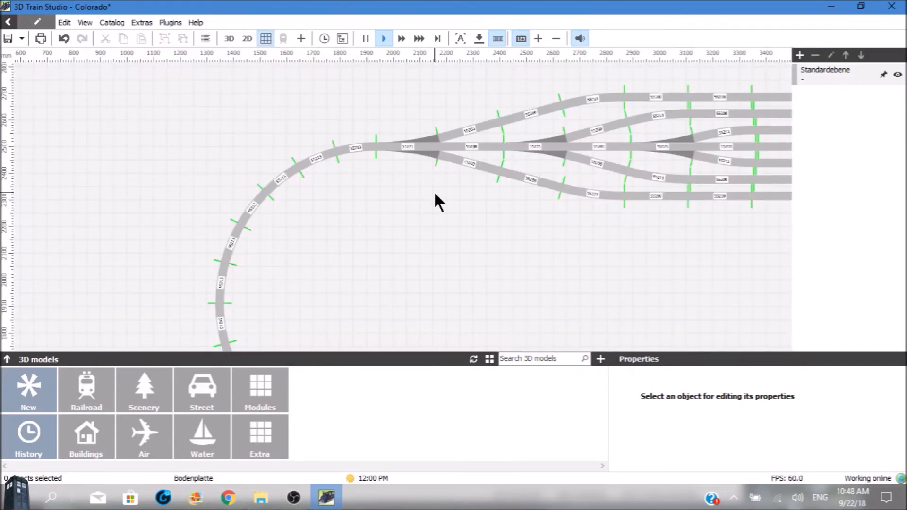
scroll(434, 193, down, 3)
key(Down)
key(Down)
key(Down)
key(Down)
key(Down)
key(Down)
key(Down)
key(Down)
key(Down)
key(Down)
key(Down)
key(Down)
key(Down)
key(Down)
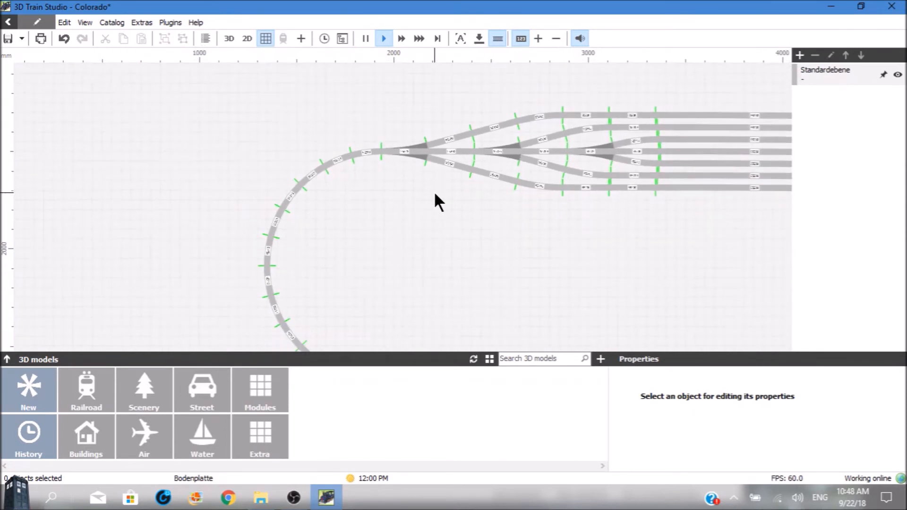
key(Right)
key(Right)
key(Right)
key(Right)
key(Right)
key(Right)
key(Right)
key(Right)
key(Right)
key(Right)
key(Right)
Examine the winding line in the track plan out to its far open end, including the space between that end and the baseplate's edge
key(Right)
key(Right)
key(Right)
key(Right)
key(Right)
key(Right)
key(Right)
key(Right)
key(Right)
key(Right)
key(Right)
key(Right)
key(Right)
key(Right)
key(Right)
key(Right)
key(Right)
key(Right)
key(Right)
key(Right)
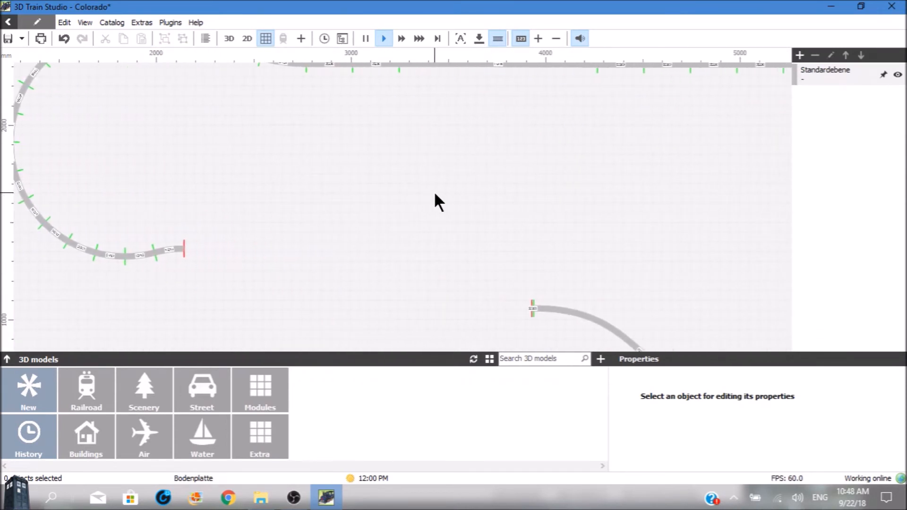
key(Right)
key(Right)
key(Right)
key(Right)
key(Right)
key(Right)
key(Right)
key(Right)
key(Right)
key(Right)
key(Right)
key(Down)
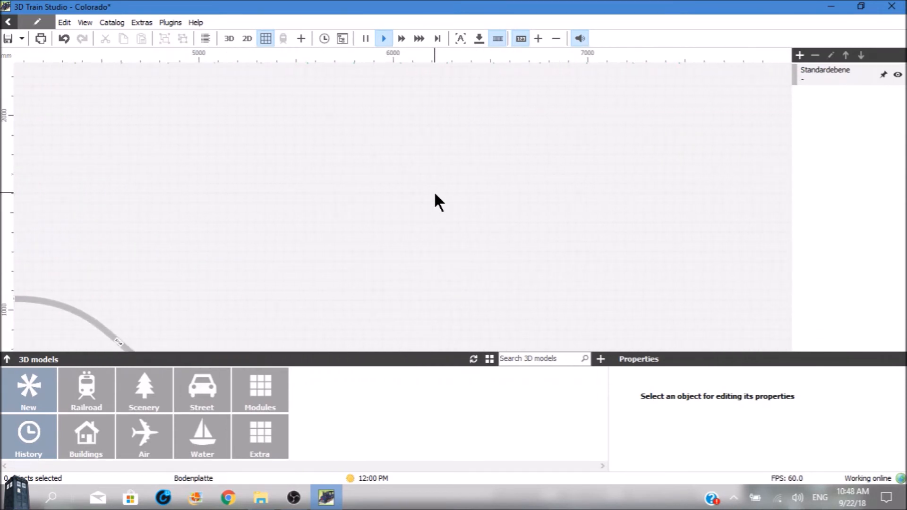
scroll(434, 194, down, 2)
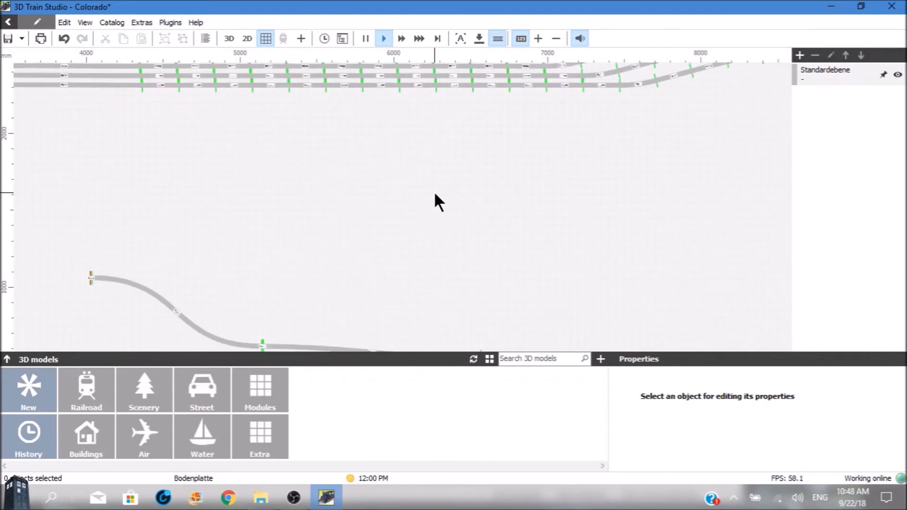
key(Down)
key(Down)
key(Down)
key(Right)
key(Right)
key(Right)
key(Right)
key(Right)
key(Right)
key(Right)
key(Right)
key(Right)
key(Right)
key(Right)
key(Right)
key(Right)
key(Right)
key(Right)
key(Right)
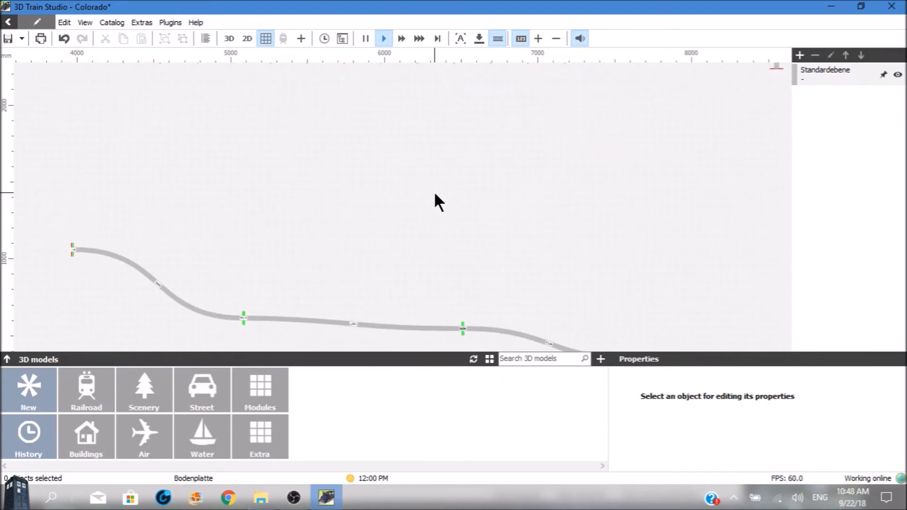
key(Right)
key(Right)
key(Right)
key(Right)
key(Right)
key(Right)
key(Right)
key(Right)
key(Right)
key(Right)
key(Right)
key(Right)
key(Down)
key(Down)
key(Down)
key(Down)
key(Down)
key(Down)
key(Down)
key(Down)
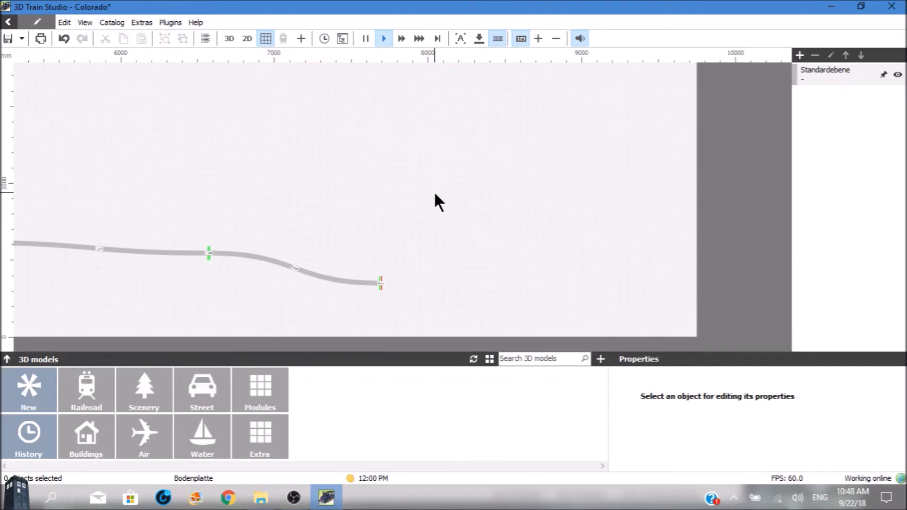
scroll(435, 194, down, 2)
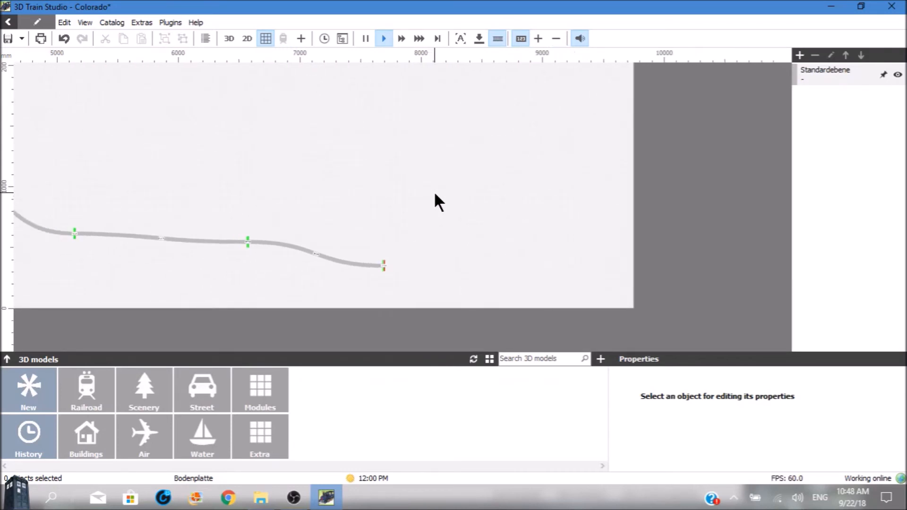
scroll(434, 194, up, 4)
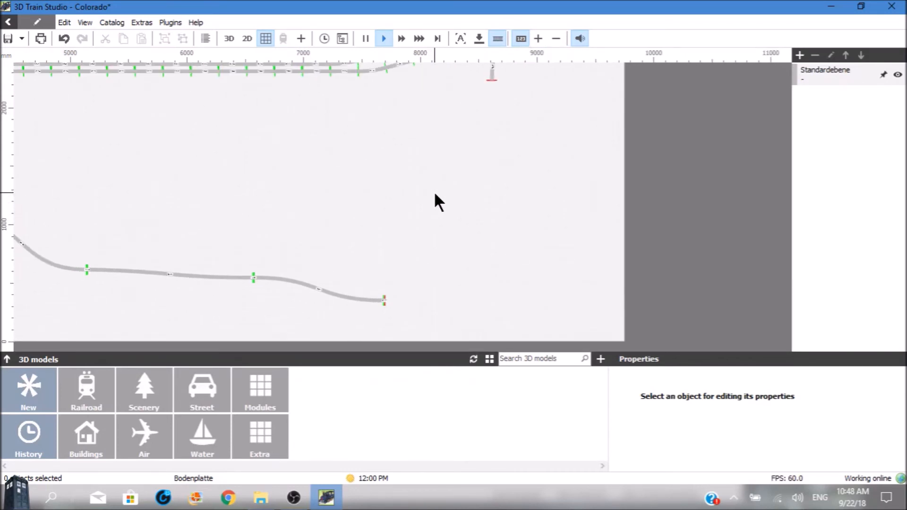
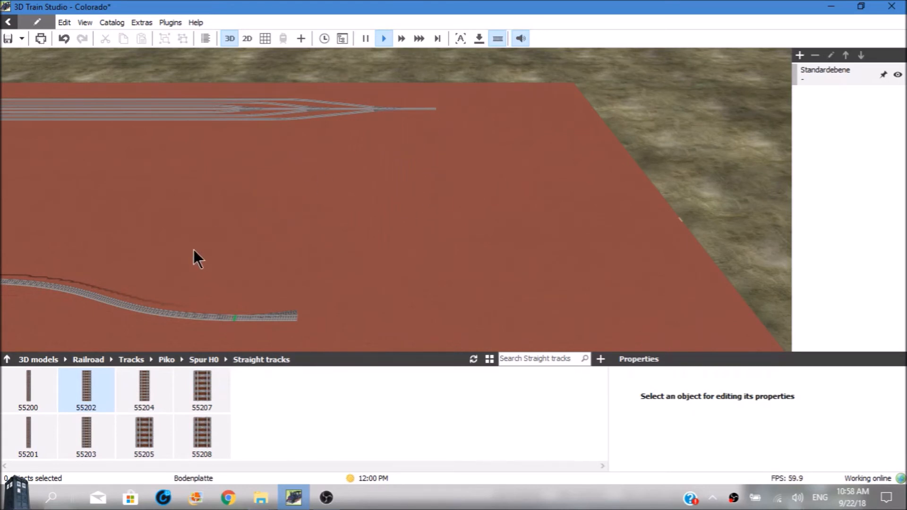
Append a 55209 flexible track to the open end of the winding line near the switch
click(5, 358)
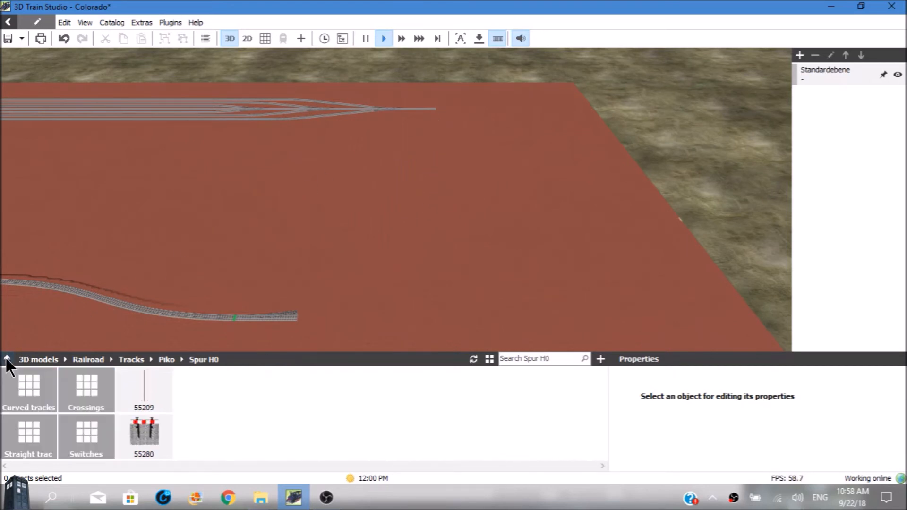
mouse_move(140, 387)
drag(136, 381, 315, 245)
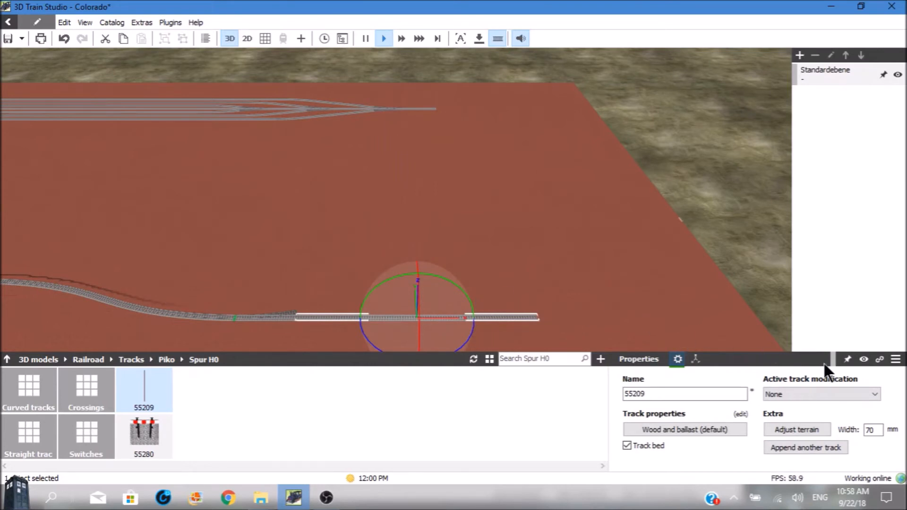
Set the 55209 track's modification to Bending flexible track and bend it round in a wide curve to join the yard's lead track
click(872, 392)
click(872, 392)
click(856, 400)
click(872, 392)
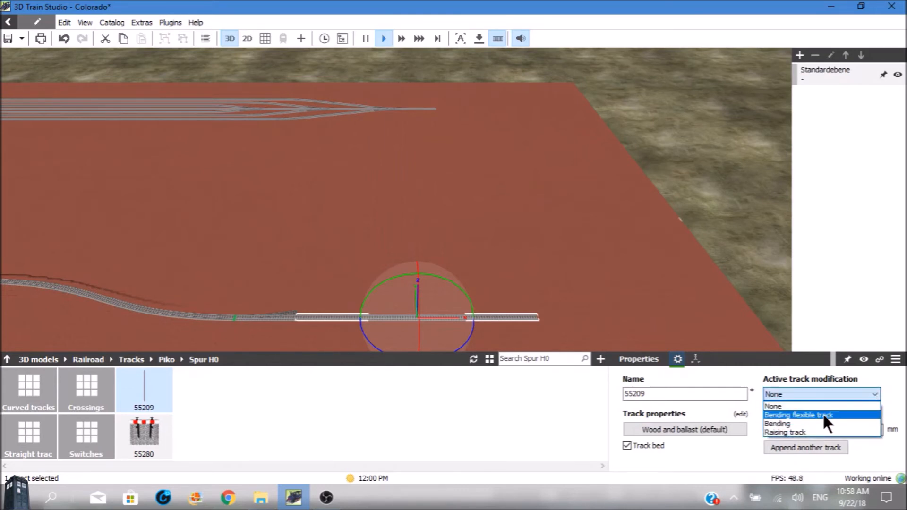
click(823, 413)
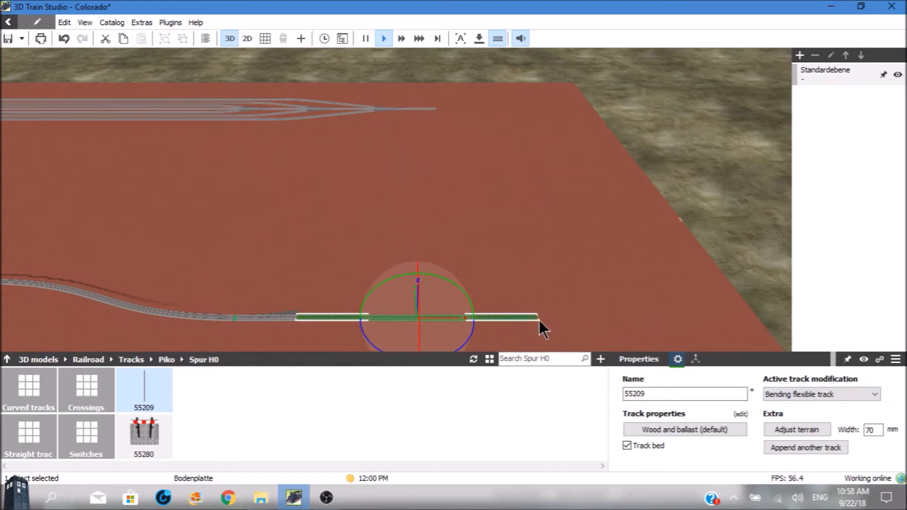
drag(538, 319, 437, 109)
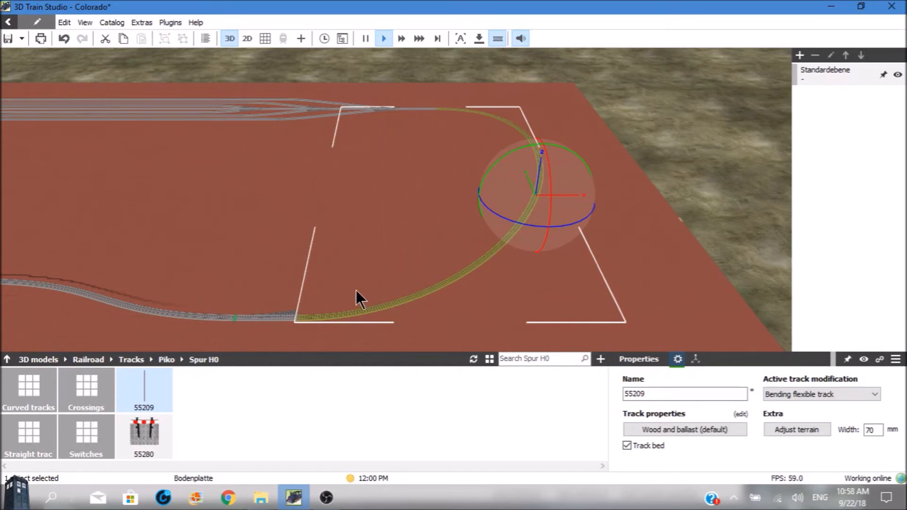
click(267, 268)
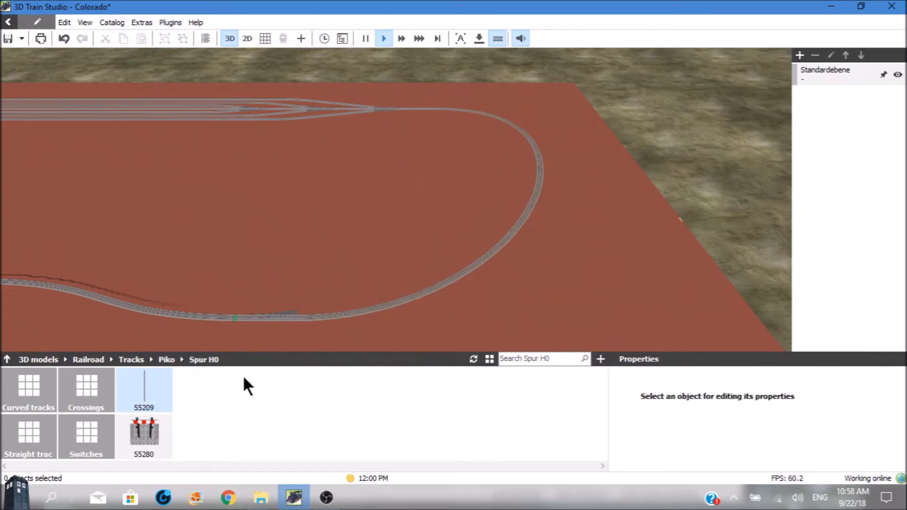
Append a second 55209 flexible track to the switch's free branch and bend its open end back towards the inside of the loop
drag(142, 385, 316, 242)
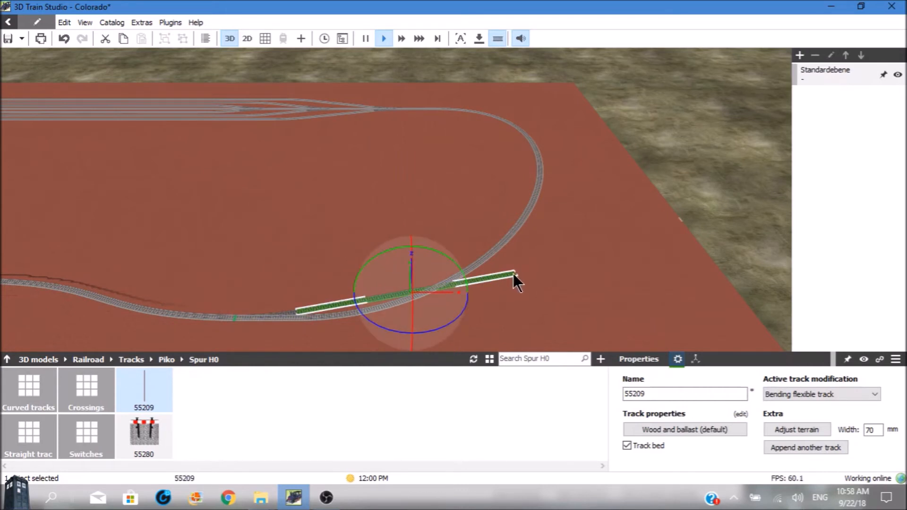
drag(513, 274, 352, 217)
key(Left)
key(Left)
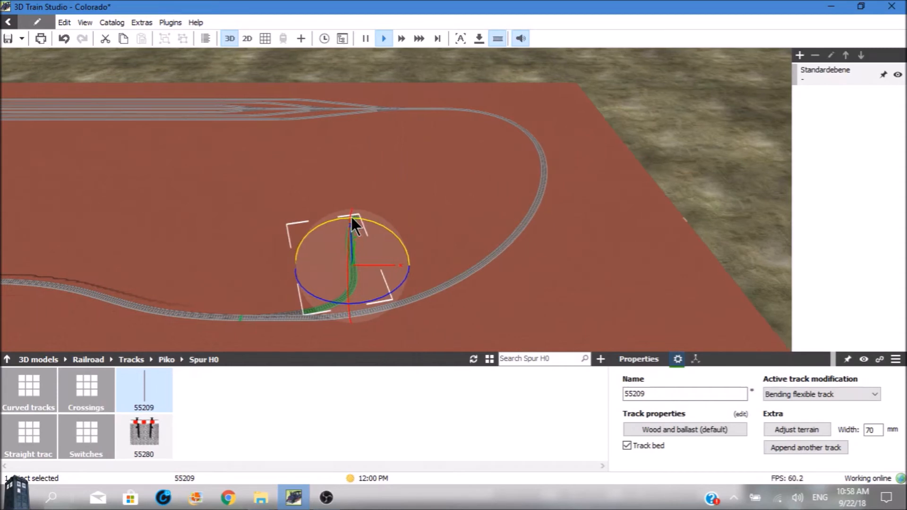
Stretch the second 55209 track's free end across the baseplate to the open end of the 55213 curves on the yard's far side
scroll(352, 217, down, 1)
scroll(351, 218, down, 3)
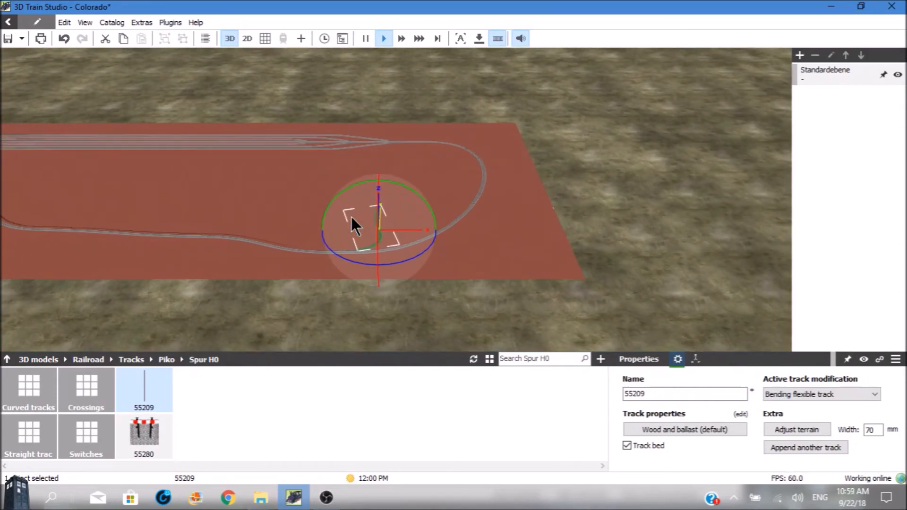
key(Left)
key(Left)
key(Left)
key(Left)
key(Left)
key(Left)
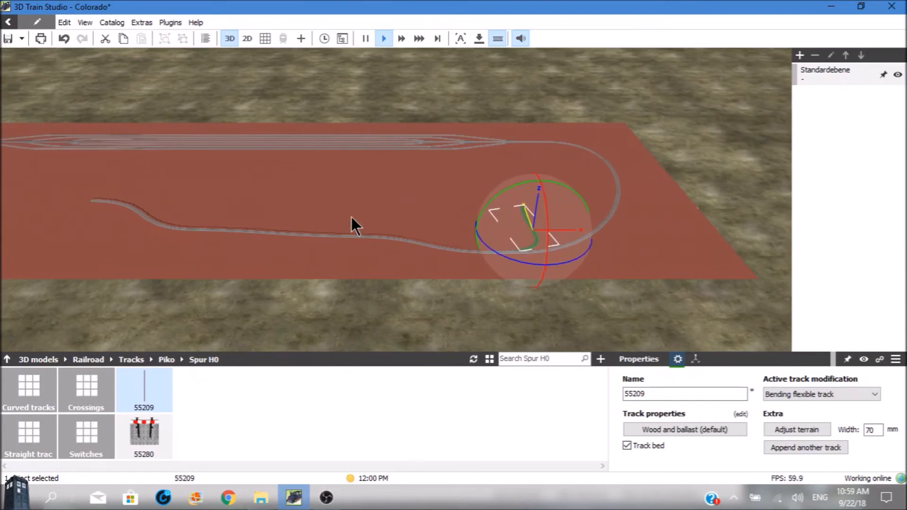
key(Left)
key(Left)
key(Left)
key(Left)
key(Left)
key(Left)
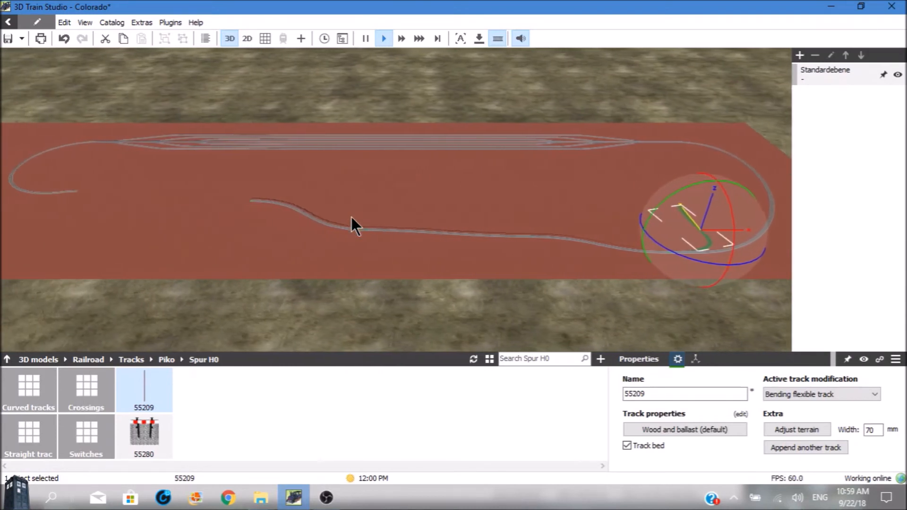
key(Left)
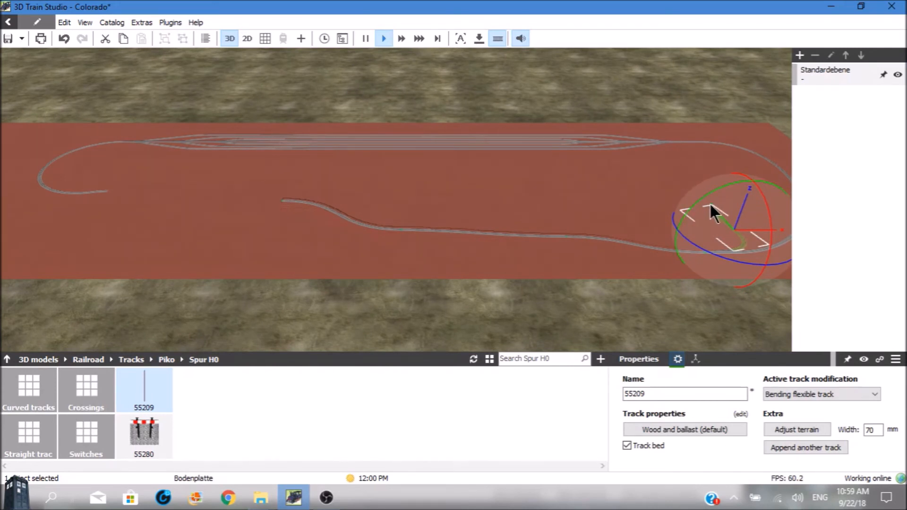
drag(710, 204, 660, 201)
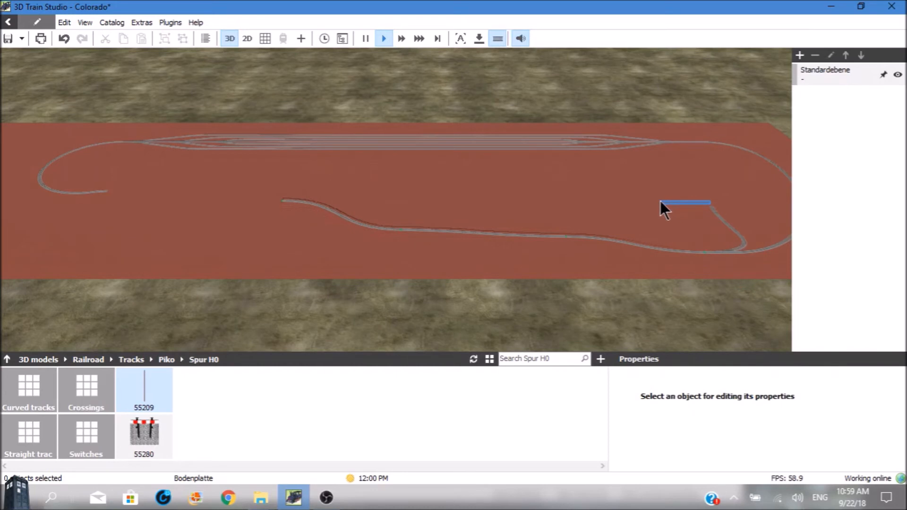
click(713, 209)
click(712, 206)
click(713, 208)
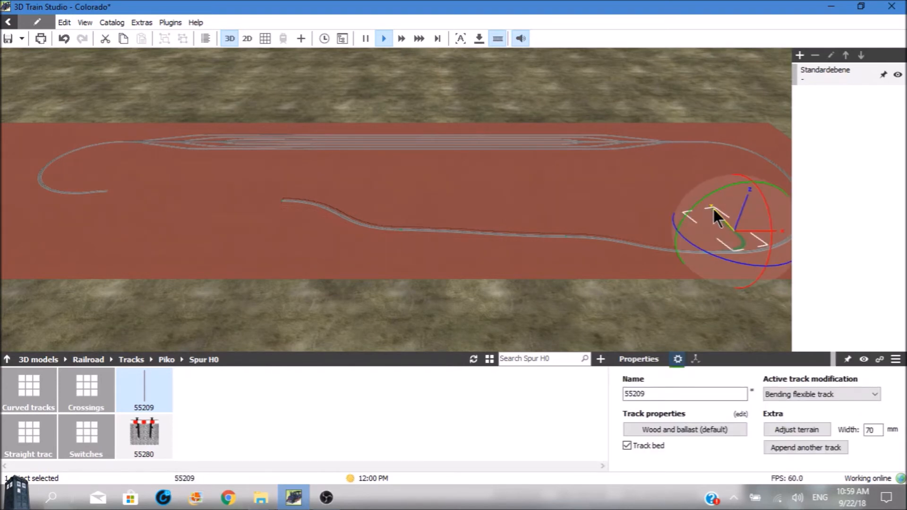
click(705, 204)
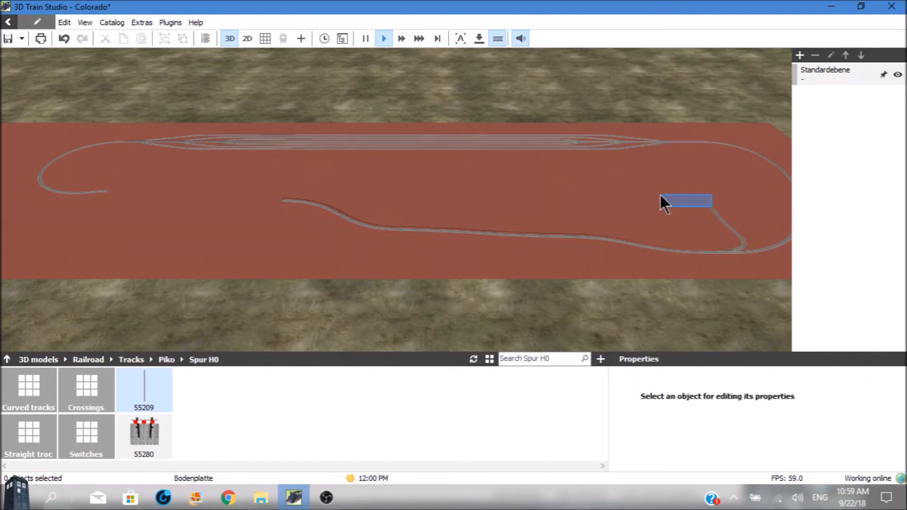
click(712, 210)
drag(716, 216, 107, 191)
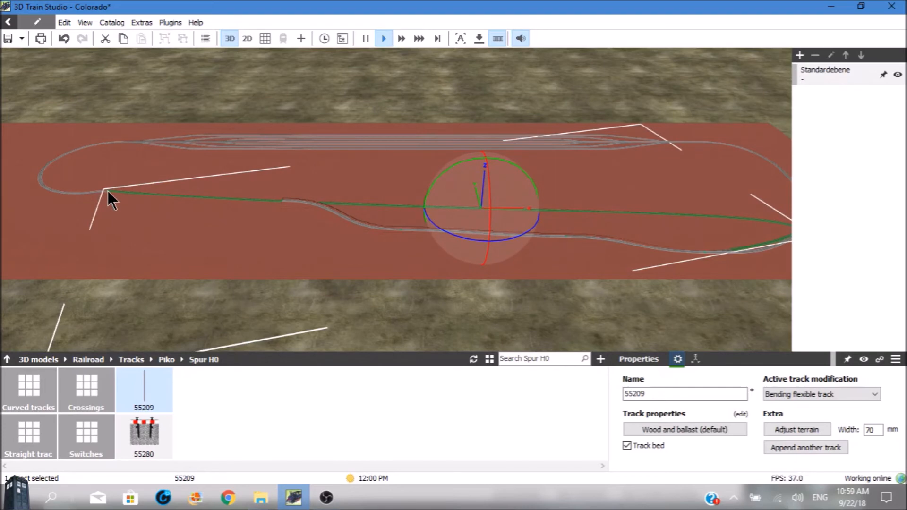
Align the second 55209 track's end precisely with the 55213 curve's open end so the two tracks connect
scroll(108, 191, up, 8)
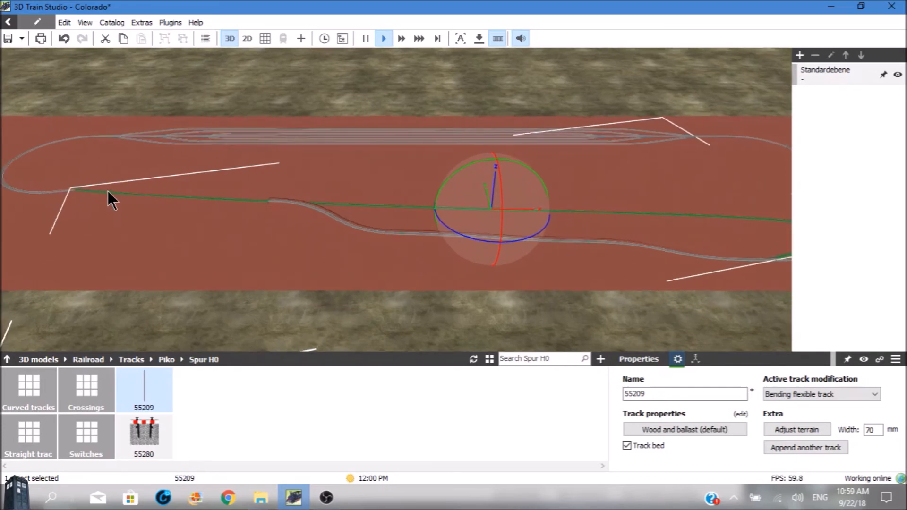
scroll(108, 191, up, 3)
key(Left)
key(Left)
key(Left)
key(Left)
key(Left)
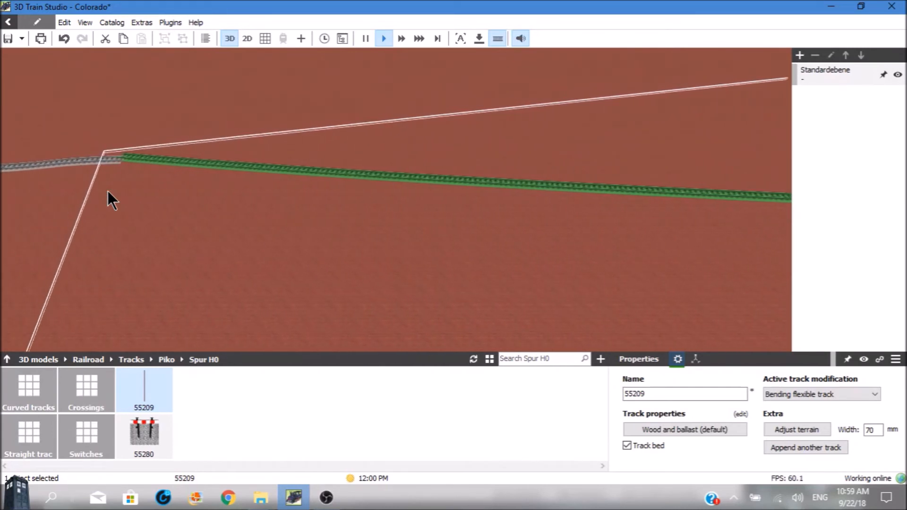
key(Left)
drag(124, 159, 123, 163)
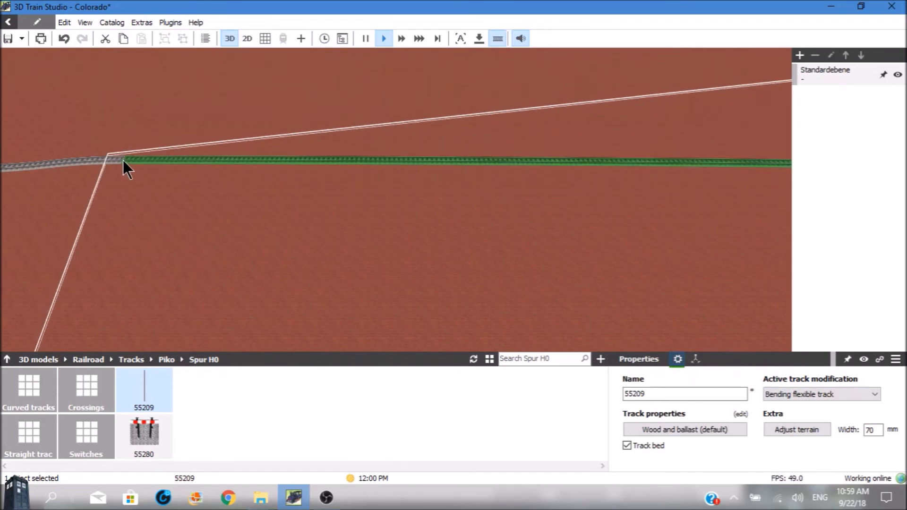
Detach the long 55209 track from the switch branch and pull that end to the open area inside the loop, between yard and winding line
scroll(123, 160, down, 5)
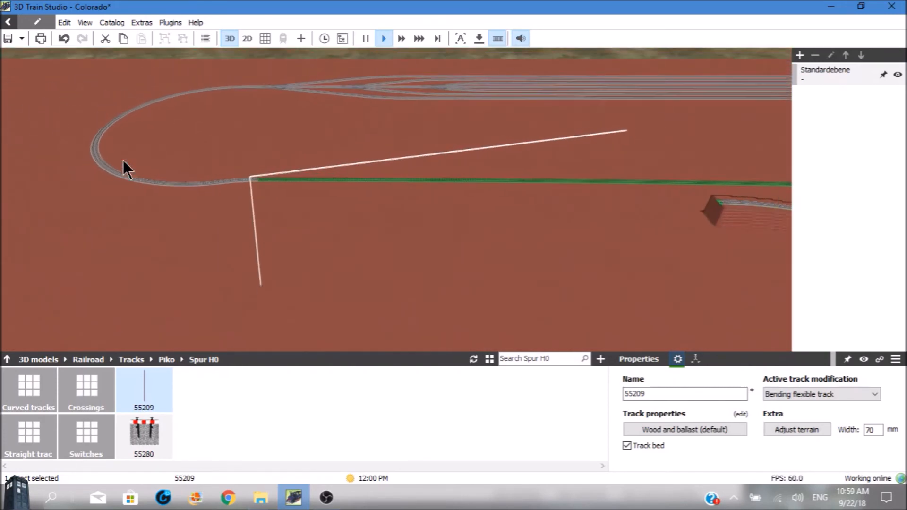
scroll(123, 160, down, 6)
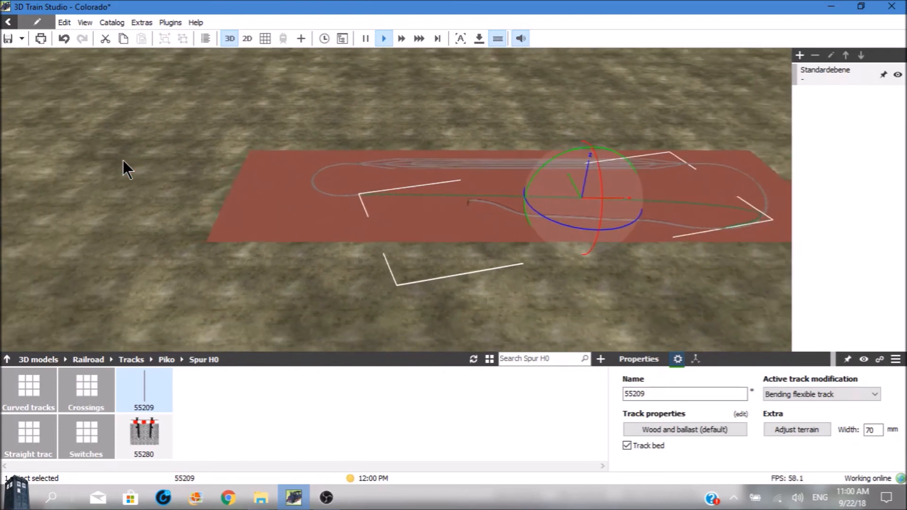
scroll(123, 160, down, 2)
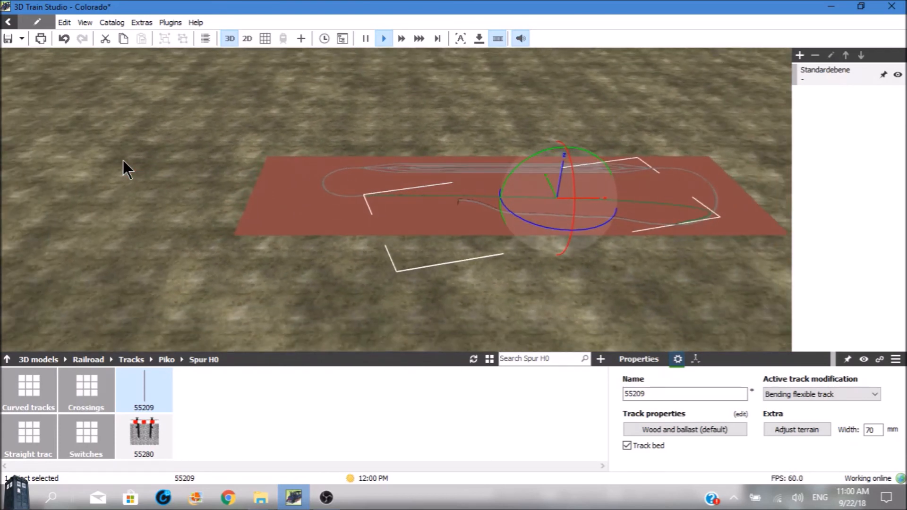
scroll(123, 160, up, 3)
key(Right)
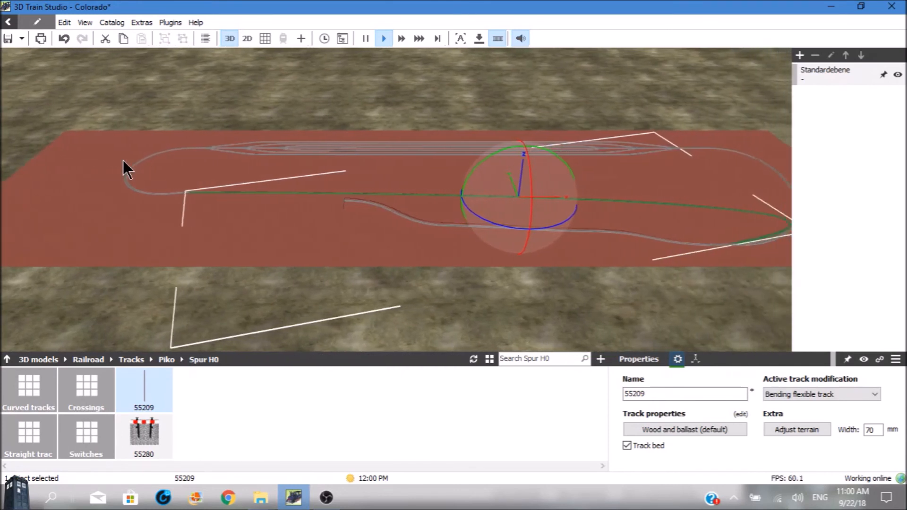
key(Right)
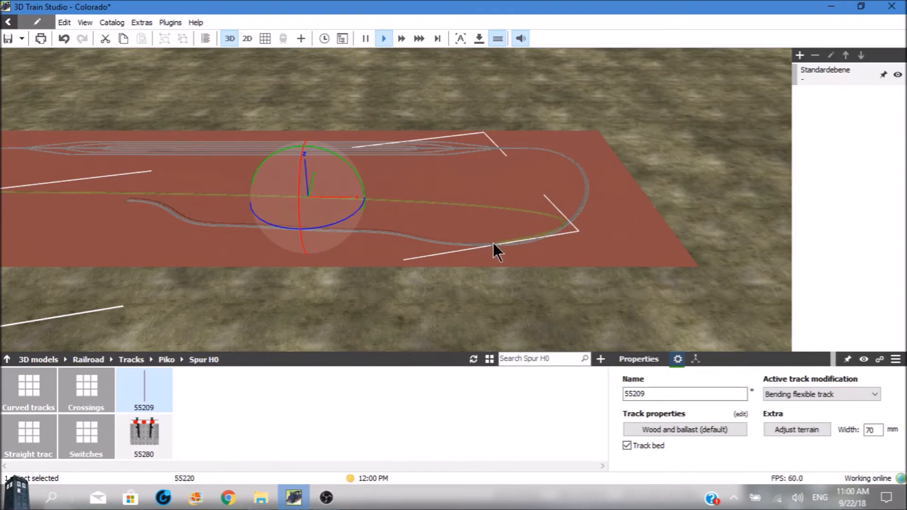
scroll(493, 243, up, 5)
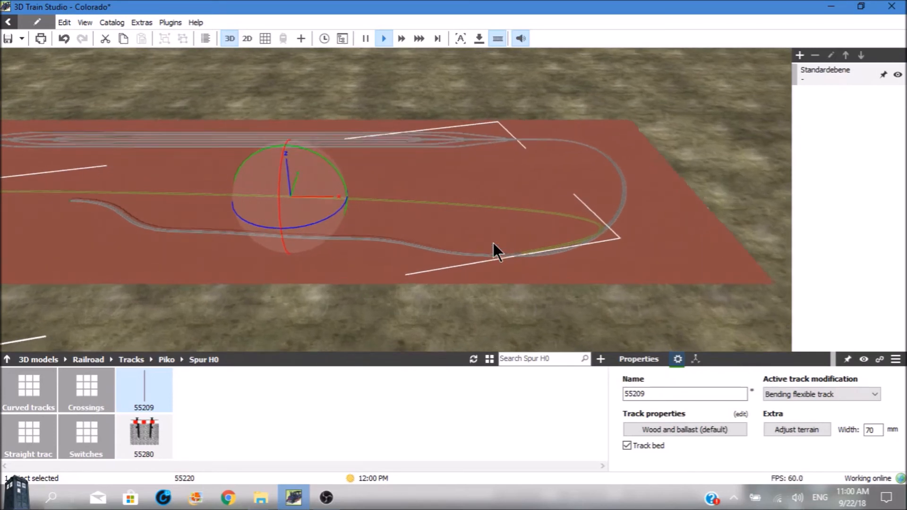
key(Down)
key(Down)
key(Down)
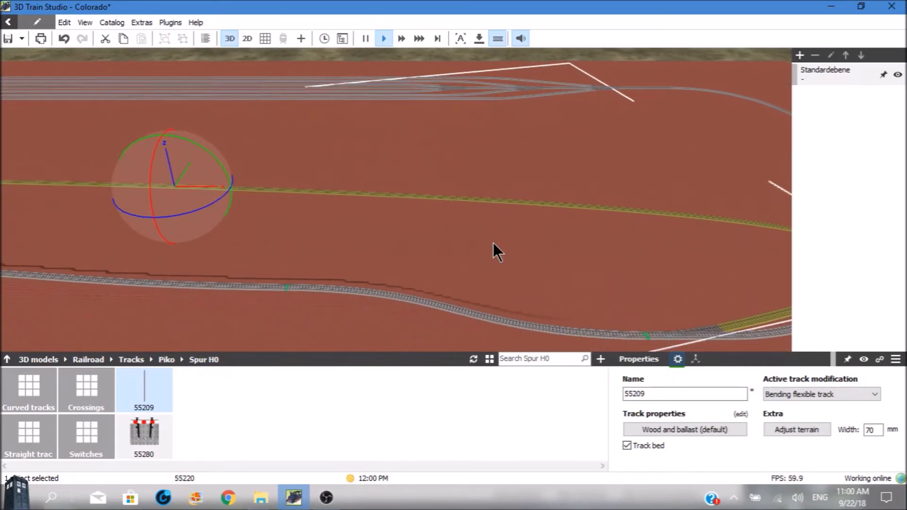
key(Right)
key(Right)
key(Right)
key(Right)
key(Right)
key(Right)
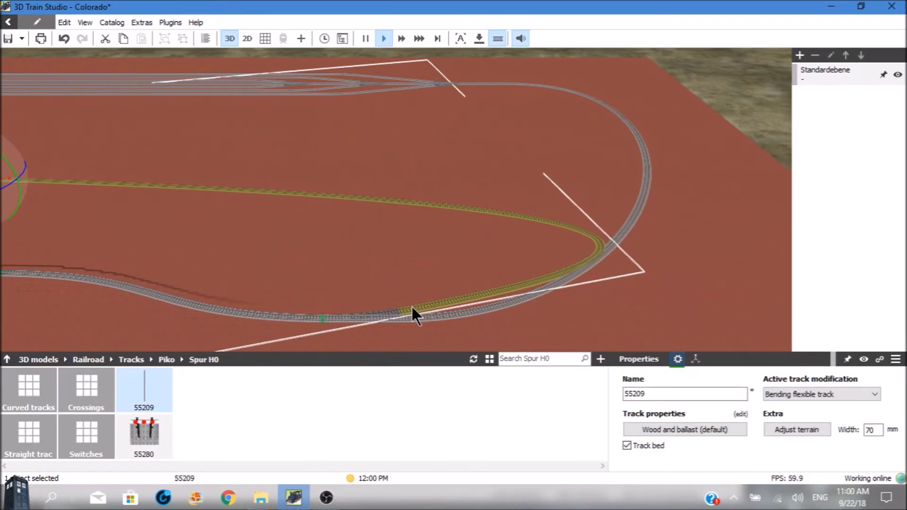
drag(408, 310, 409, 152)
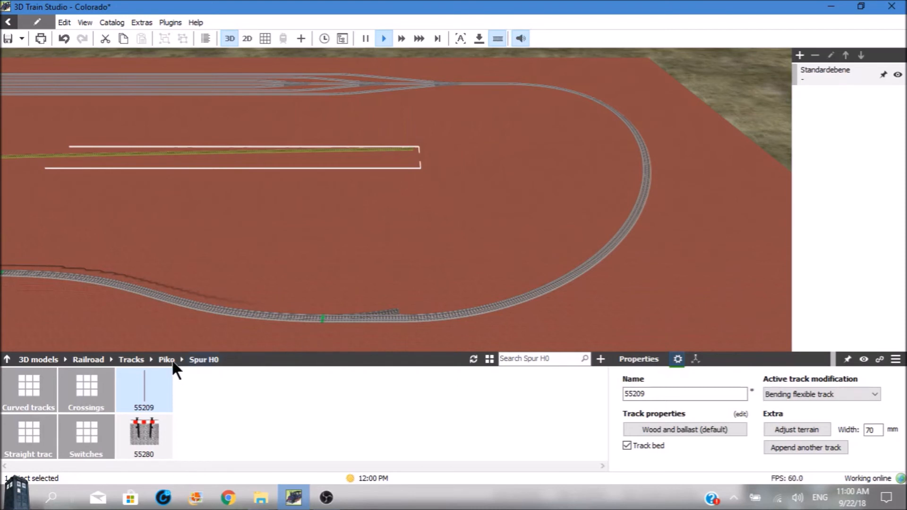
Place a 55212 curved track on the baseplate inside the loop, beside the winding line near the switch
click(30, 375)
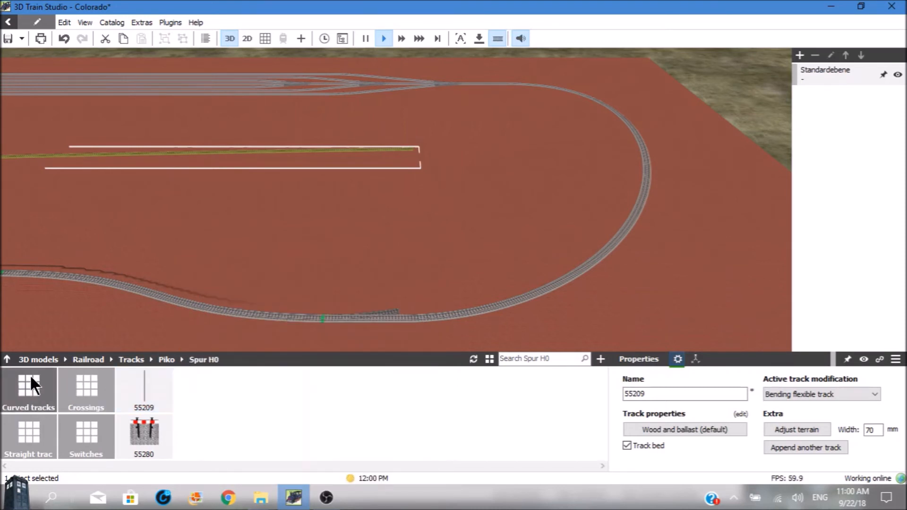
click(30, 374)
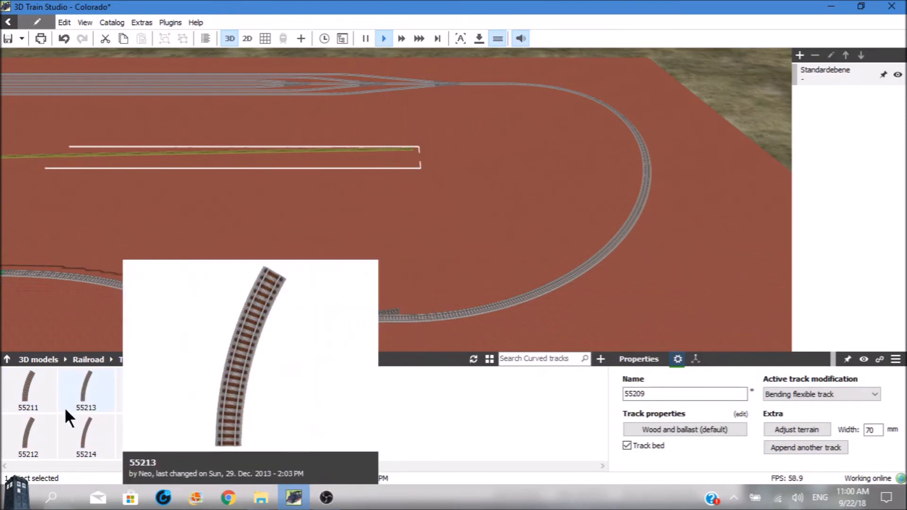
click(28, 423)
drag(27, 423, 265, 278)
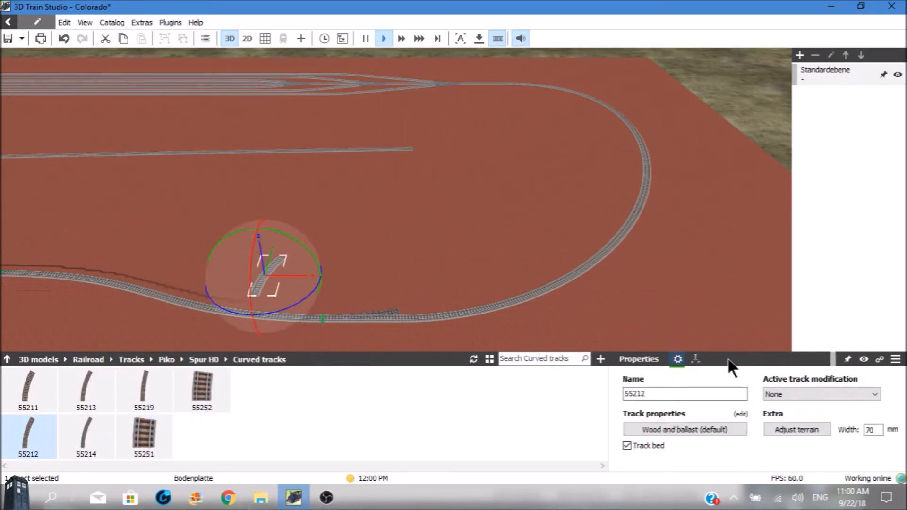
Set the placed 55212 curved track's radius to 500 mm and its angle to 180°
click(740, 415)
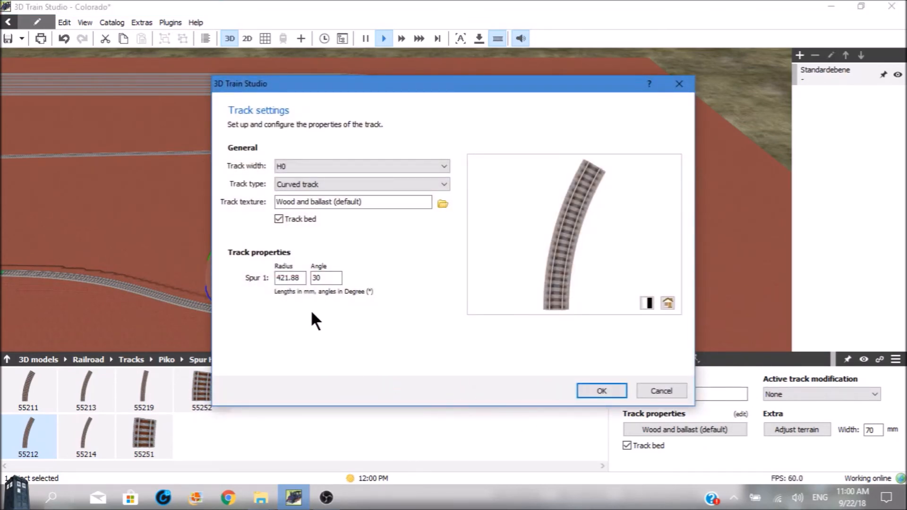
double_click(299, 278)
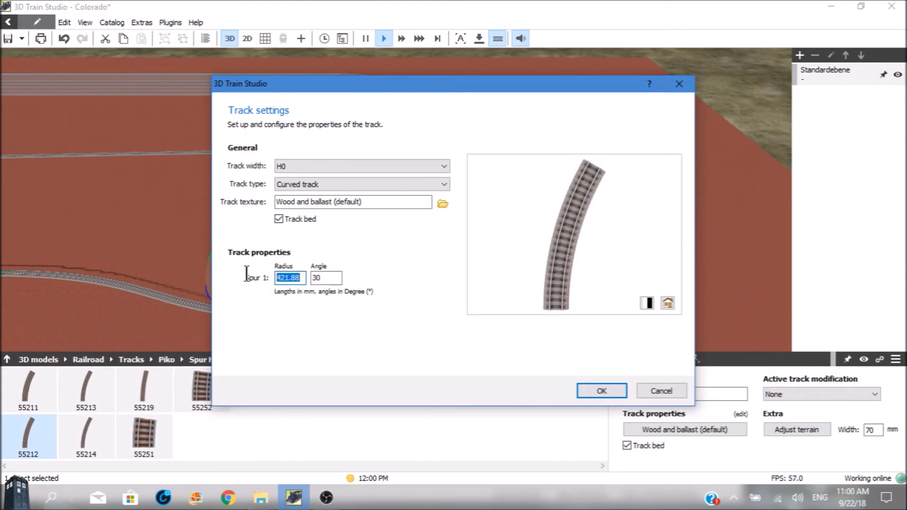
text(500)
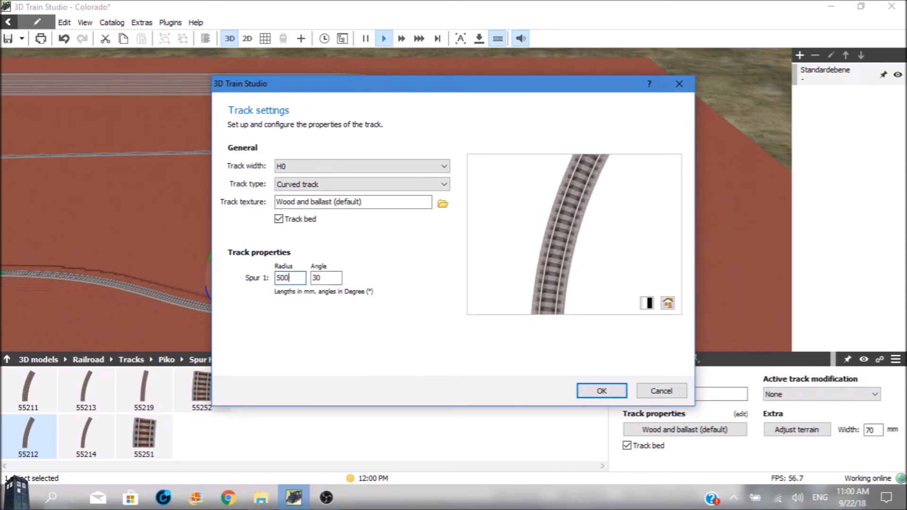
double_click(320, 279)
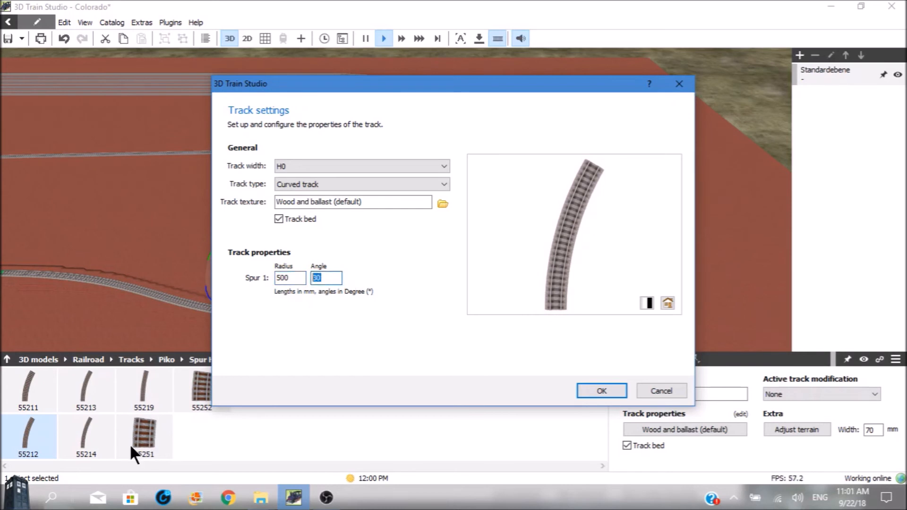
text(180)
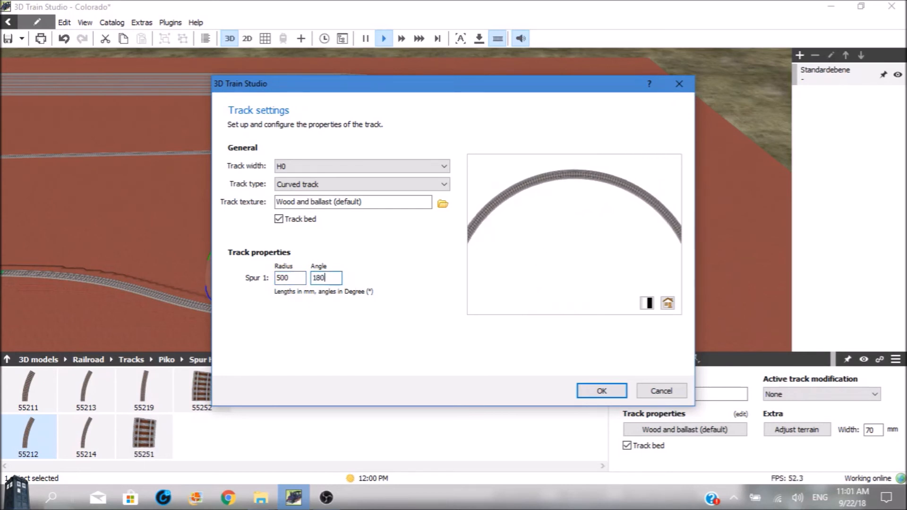
key(Return)
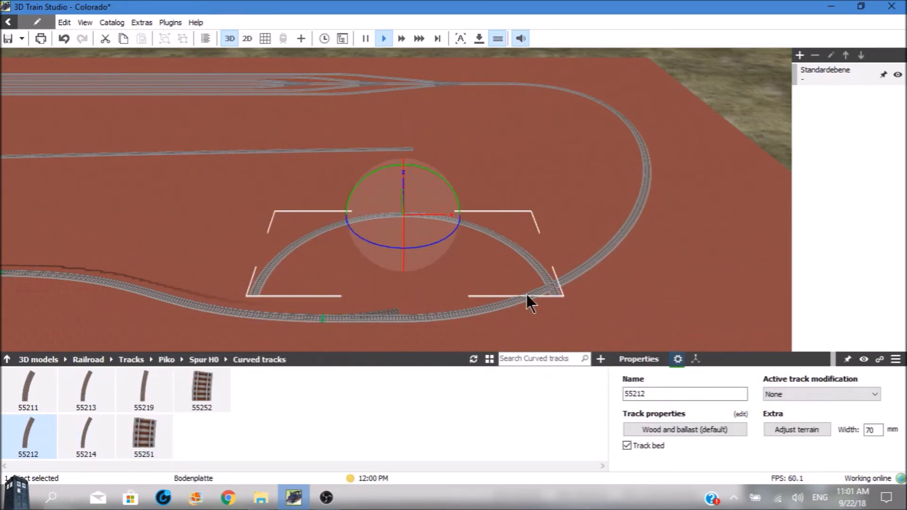
Move the 180° curve so its end connects to the open branch of the switch on the winding line
click(550, 287)
drag(534, 269, 551, 287)
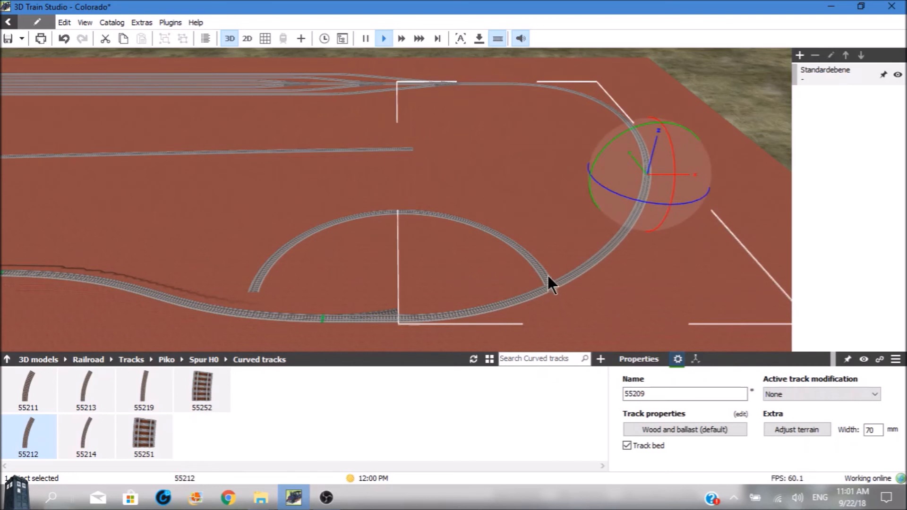
drag(519, 249, 382, 263)
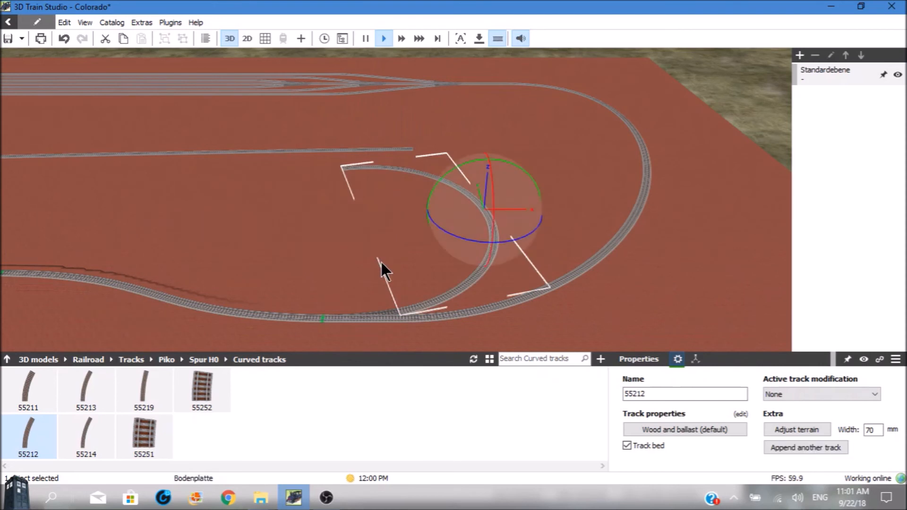
click(381, 262)
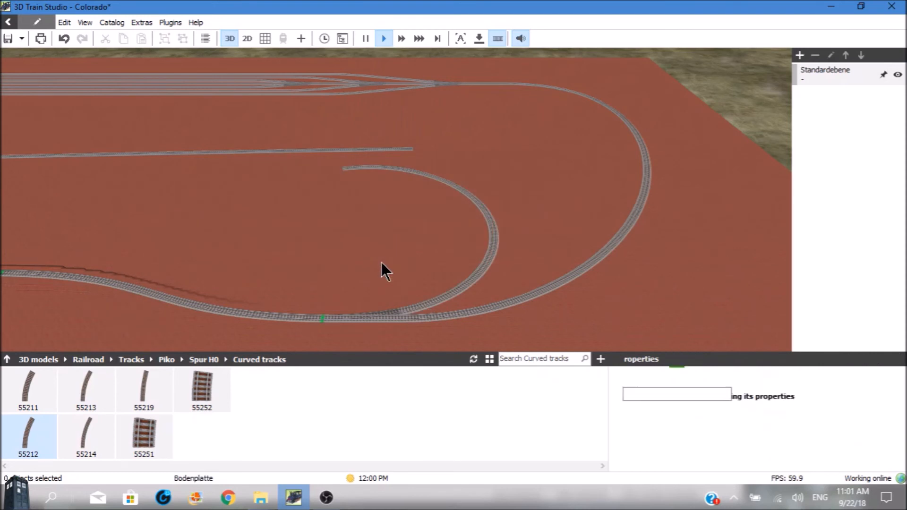
Bend the long 55209 flexible track inside the loop so its free end connects to the 180° curve's open end
click(411, 150)
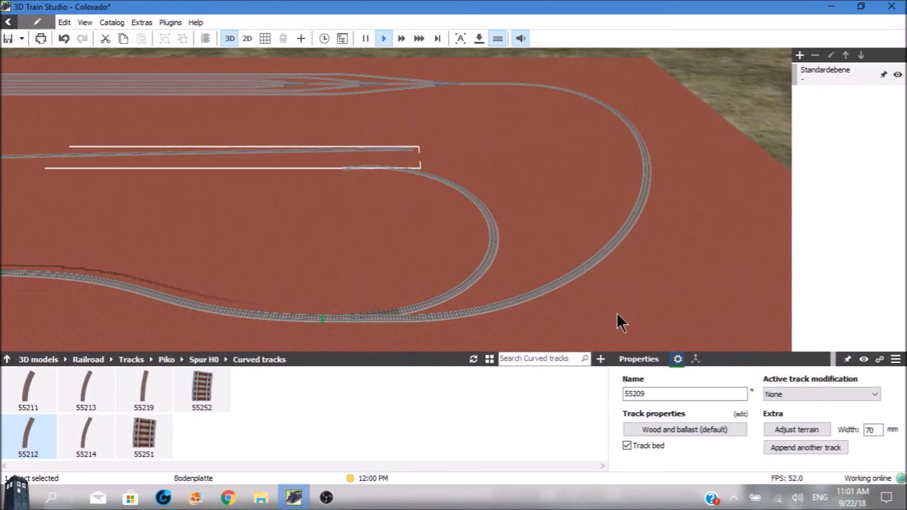
click(874, 393)
click(790, 412)
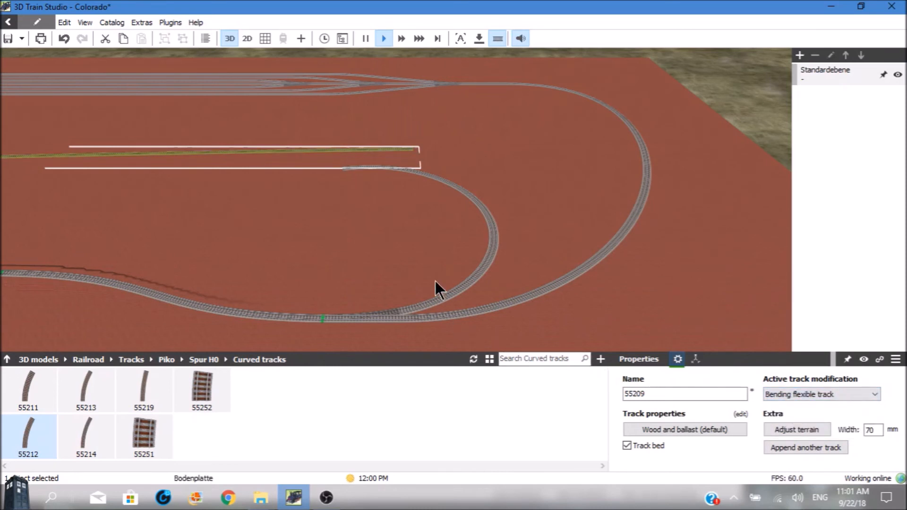
click(412, 152)
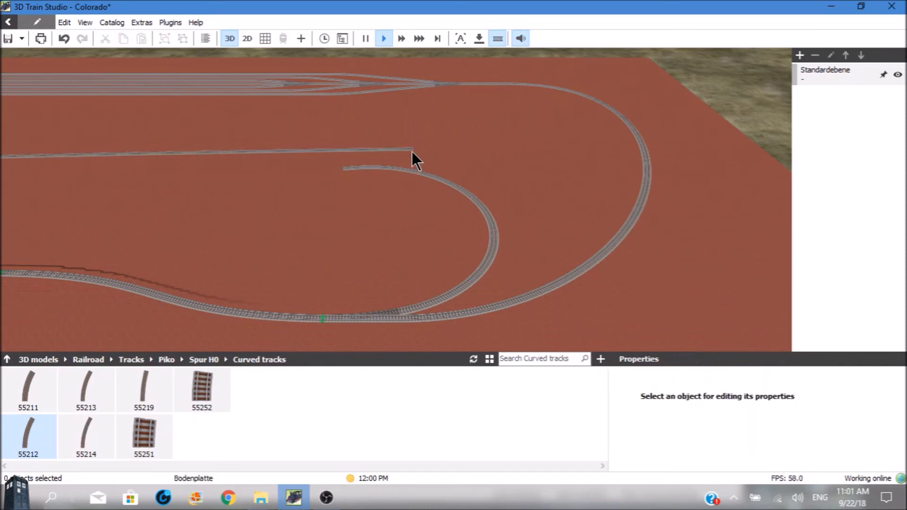
click(412, 150)
drag(412, 150, 343, 169)
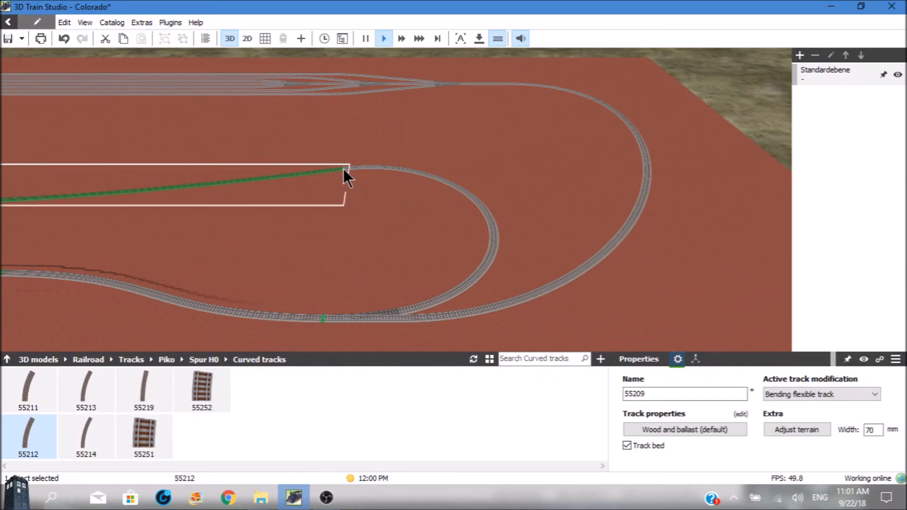
click(299, 231)
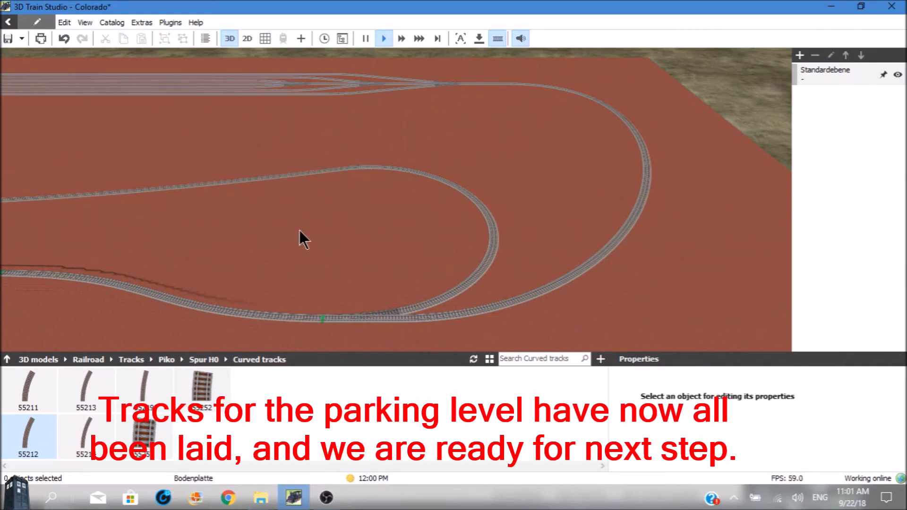
Look over the whole layout in 3D and in the track plan view, and examine the project's track list
scroll(299, 231, down, 5)
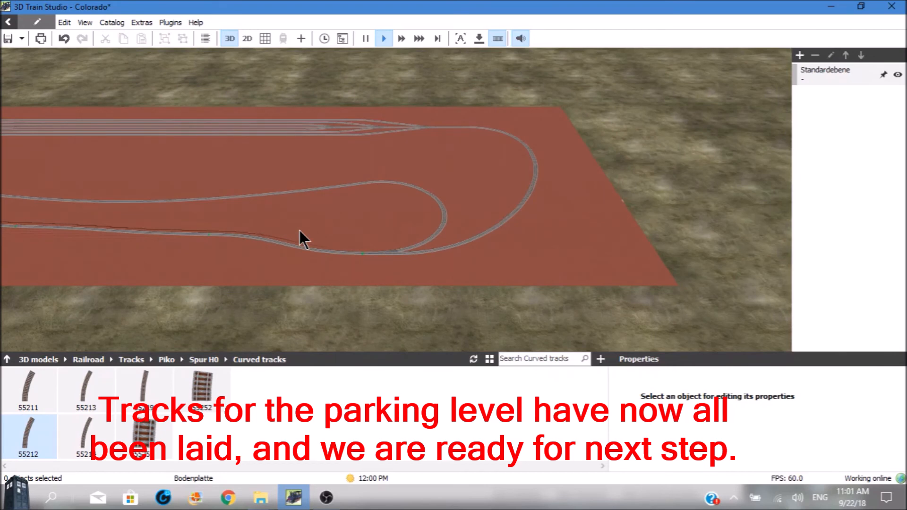
scroll(299, 230, down, 4)
key(Left)
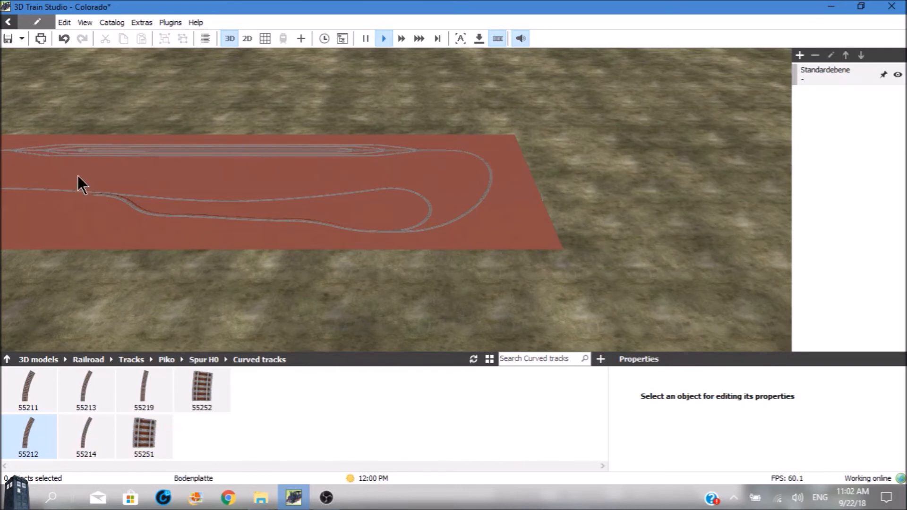
key(Left)
key(Left)
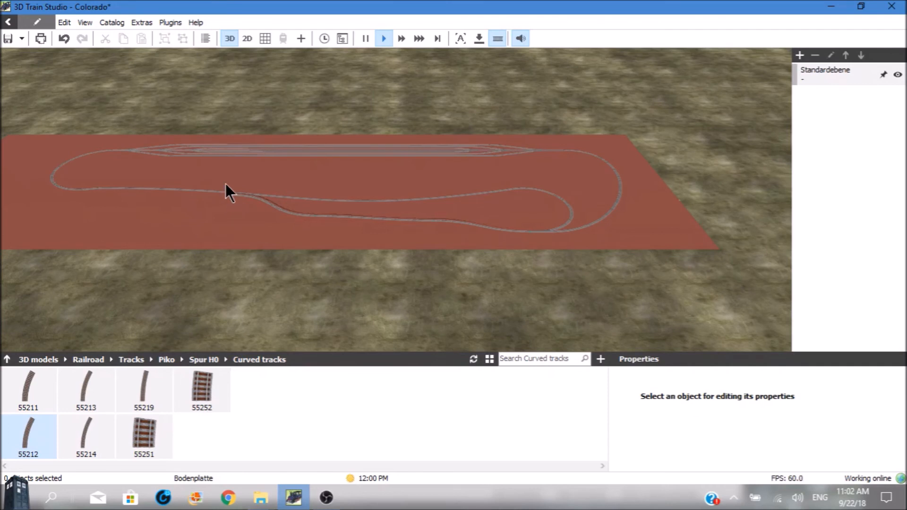
click(264, 41)
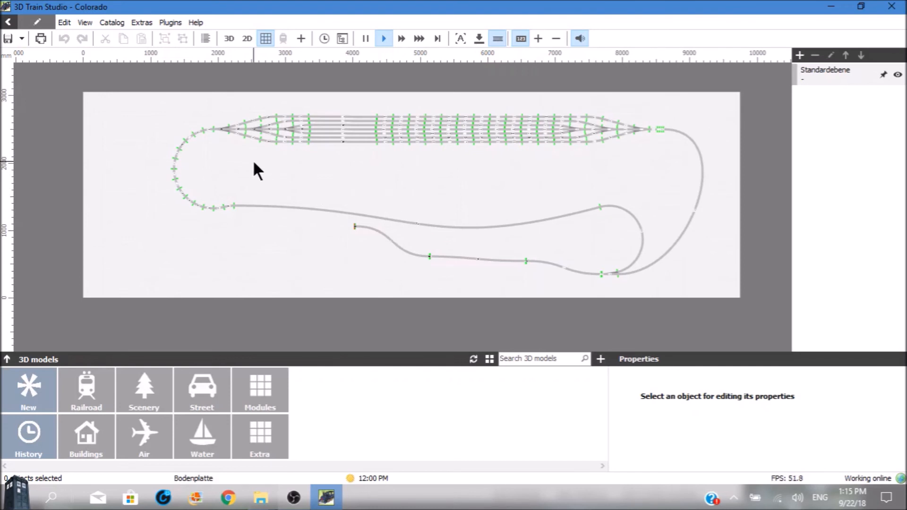
click(141, 22)
click(159, 100)
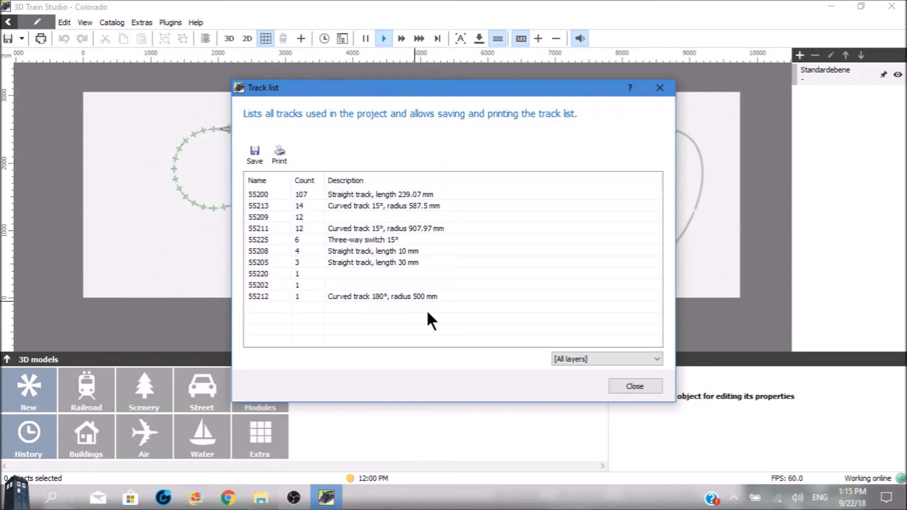
click(626, 384)
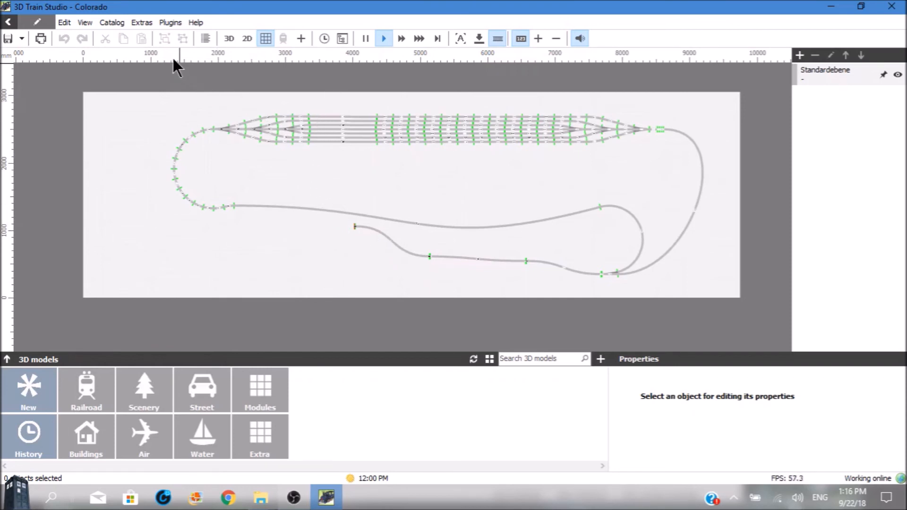
Run the Track positioning tools planning plugin and accept its security prompt
click(168, 24)
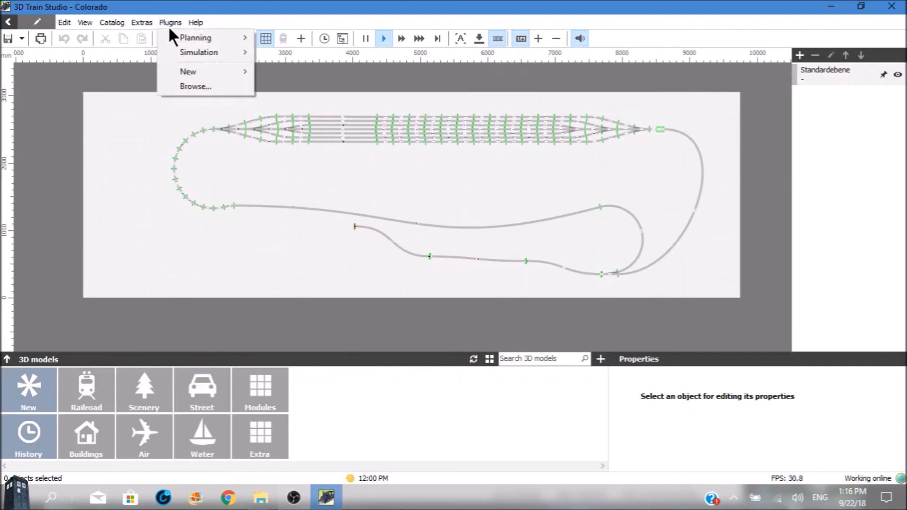
mouse_move(172, 34)
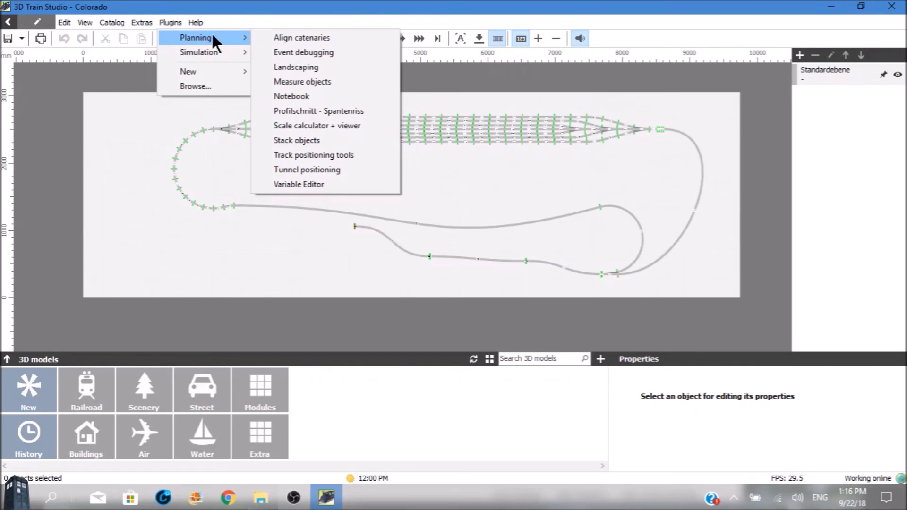
click(172, 23)
click(173, 24)
mouse_move(182, 69)
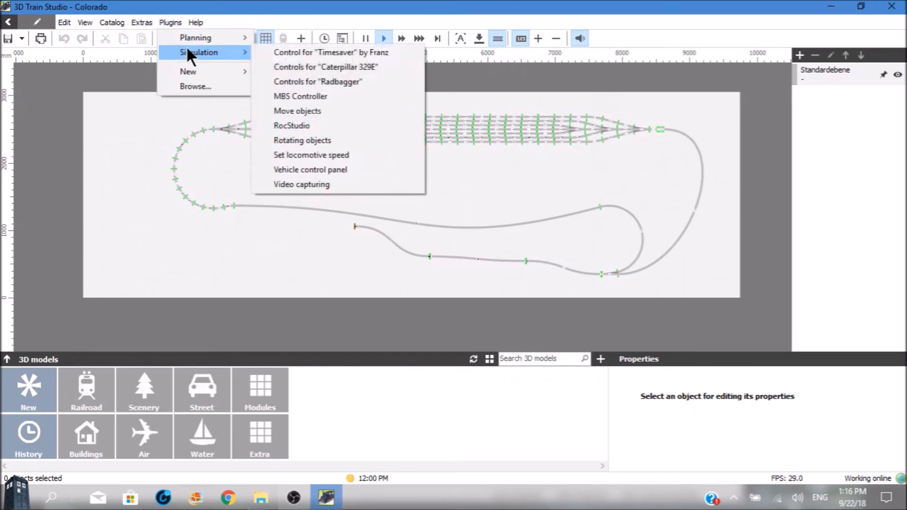
mouse_move(189, 40)
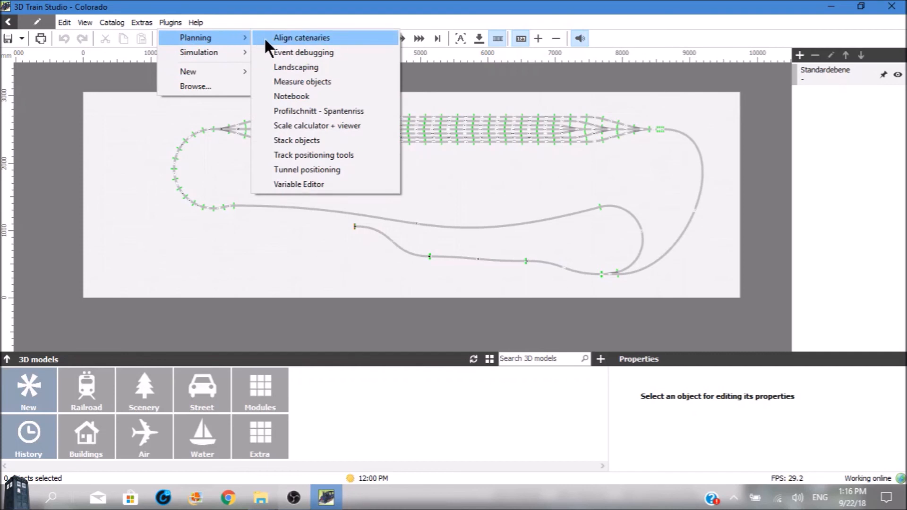
click(295, 156)
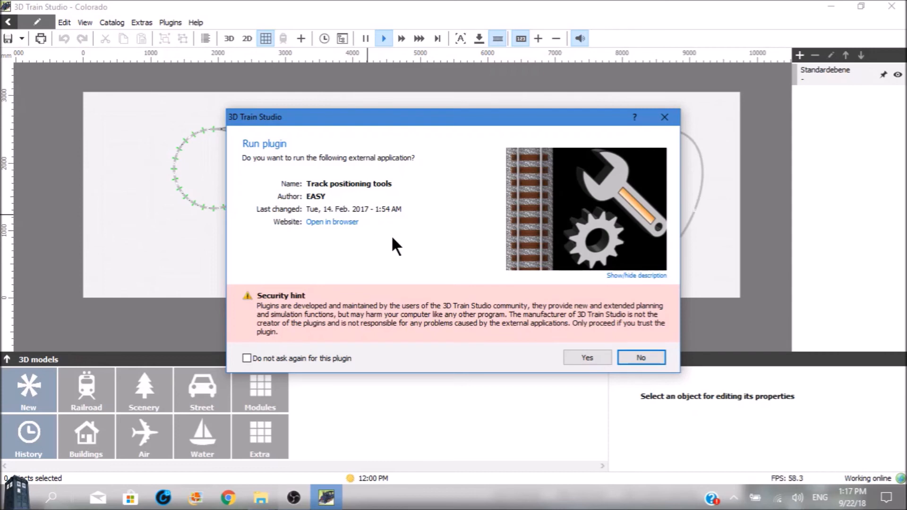
click(586, 358)
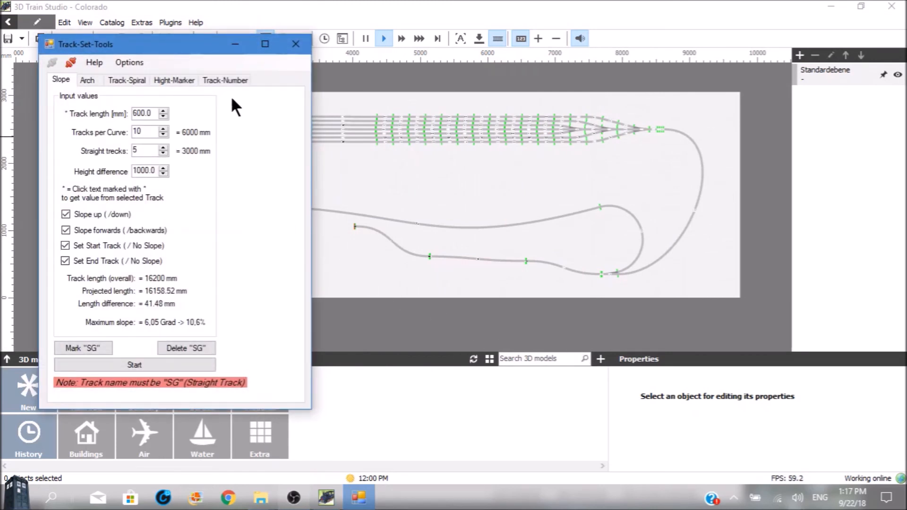
Number all tracks continuously by name and by single name with # as separator, and close the plugin
click(231, 79)
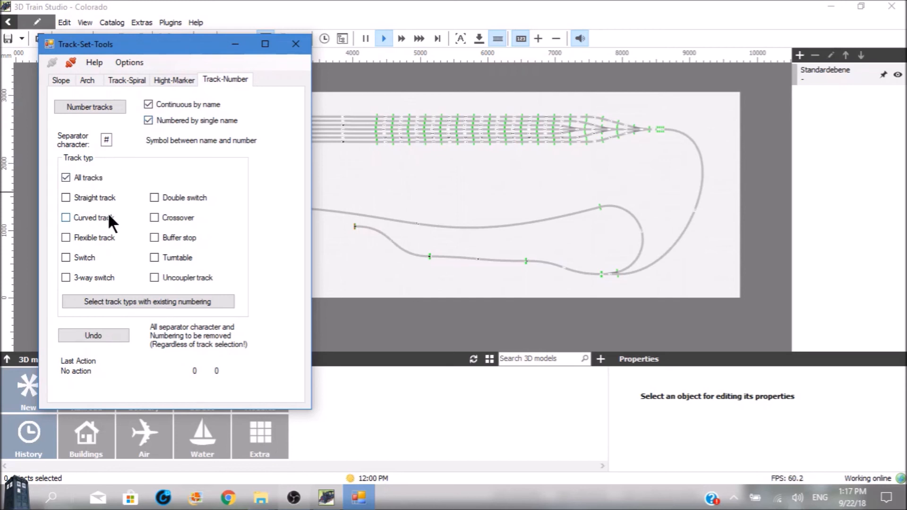
click(95, 106)
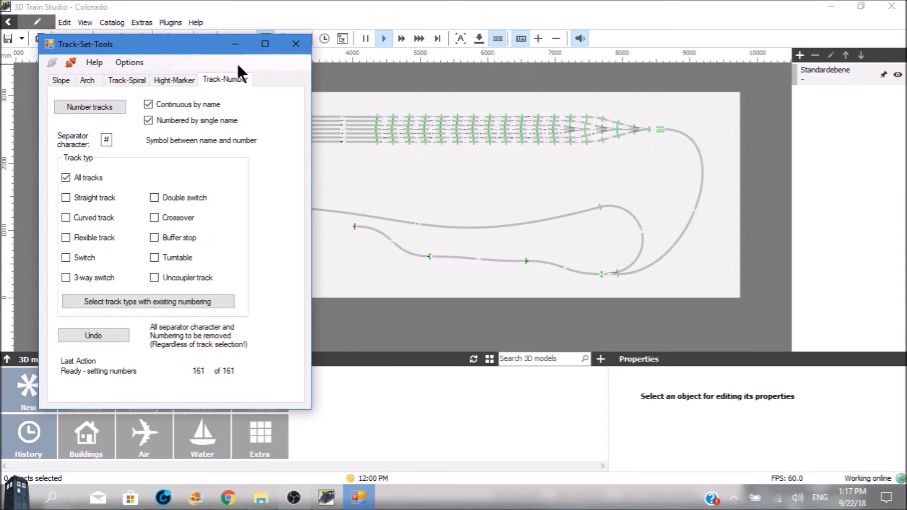
click(294, 42)
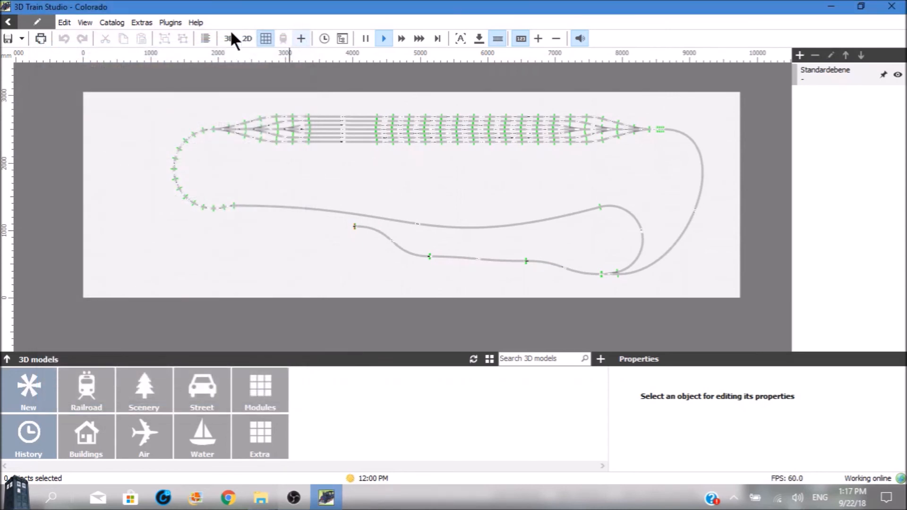
Examine the track numbering through to the end of the project's track list
click(144, 22)
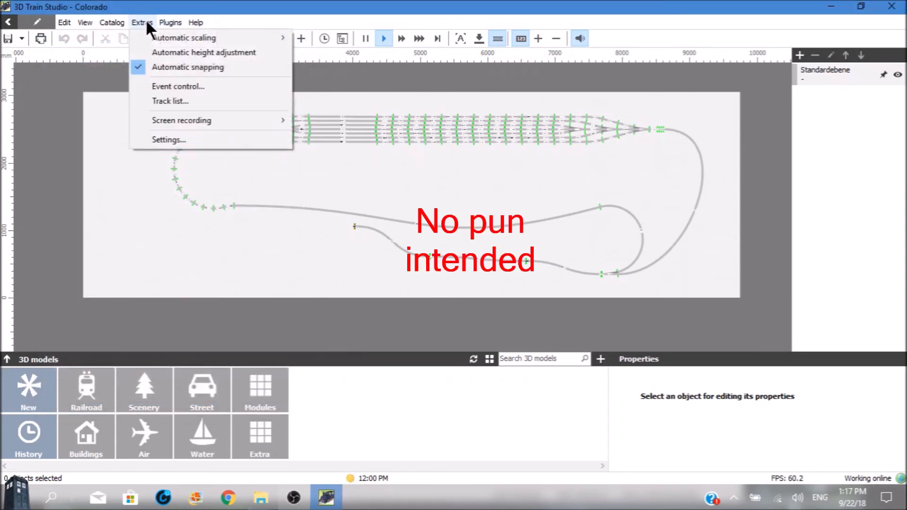
click(159, 103)
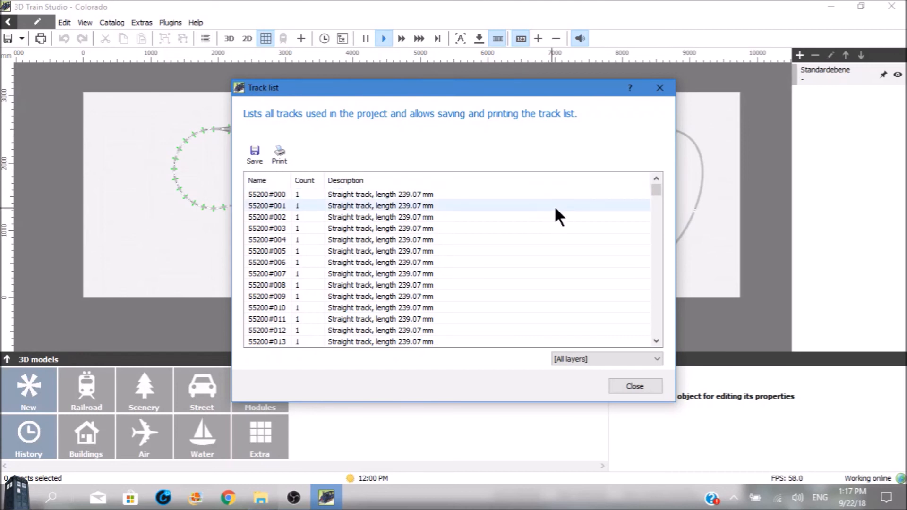
drag(654, 191, 659, 342)
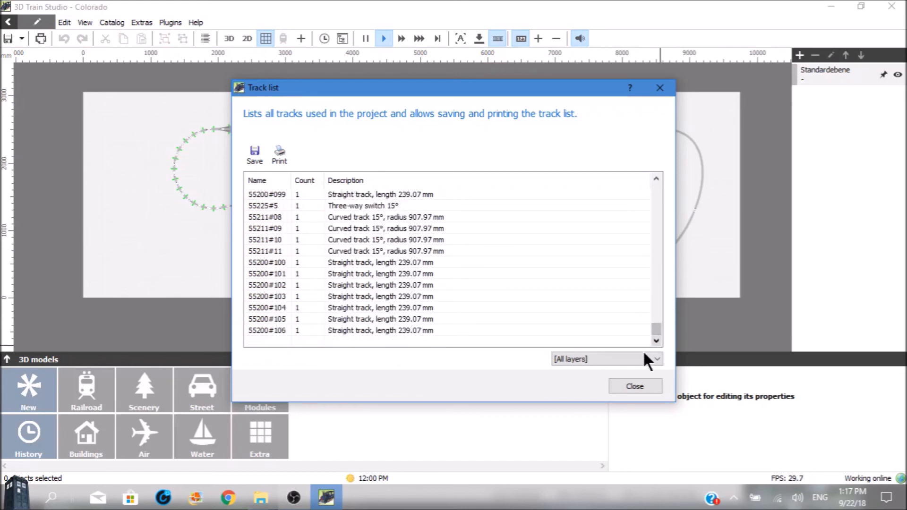
click(633, 383)
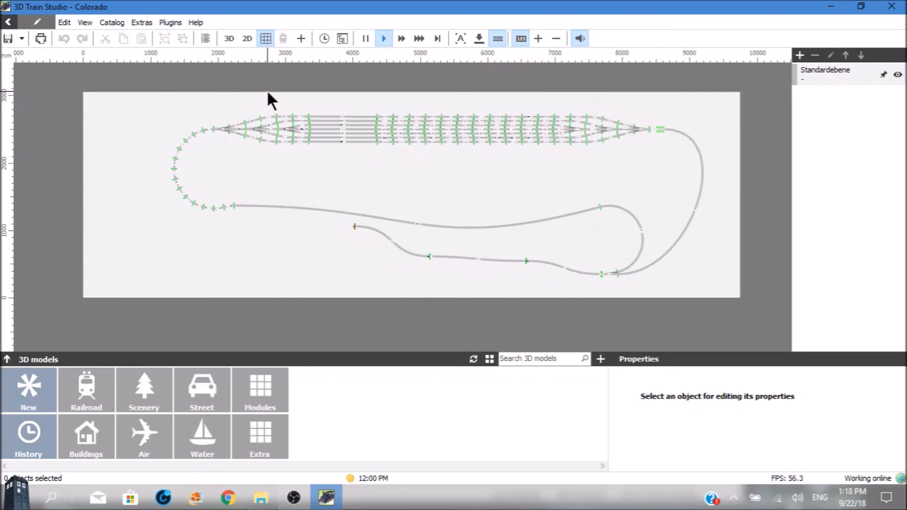
Show the layout in 3D and toggle the return loop's track switch between positions 0 and 1 several times
click(230, 37)
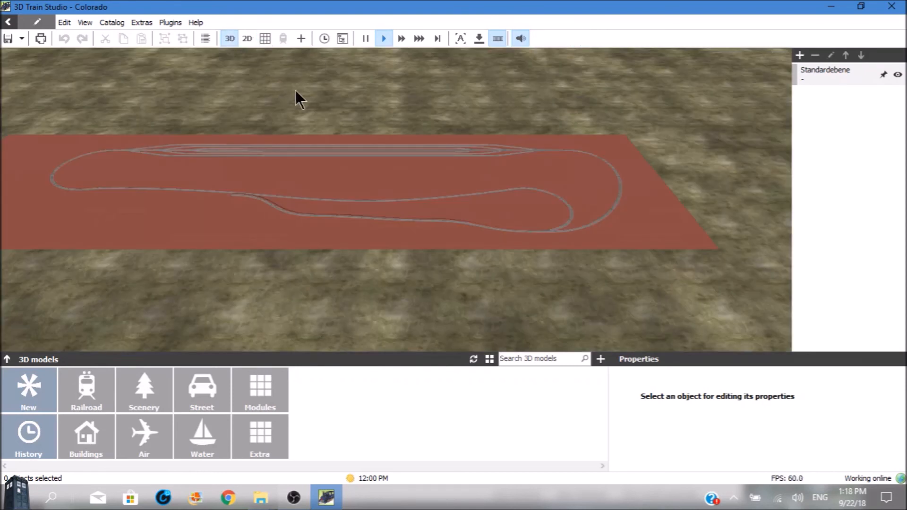
click(555, 229)
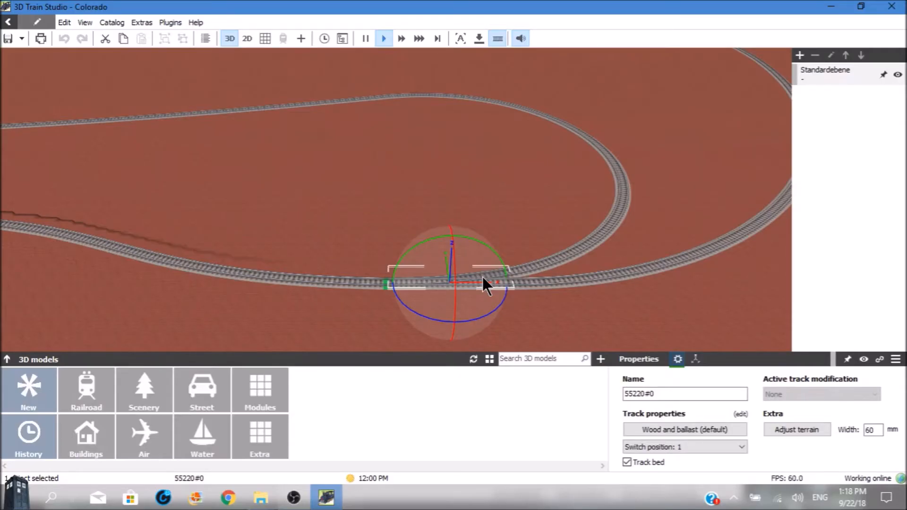
click(483, 279)
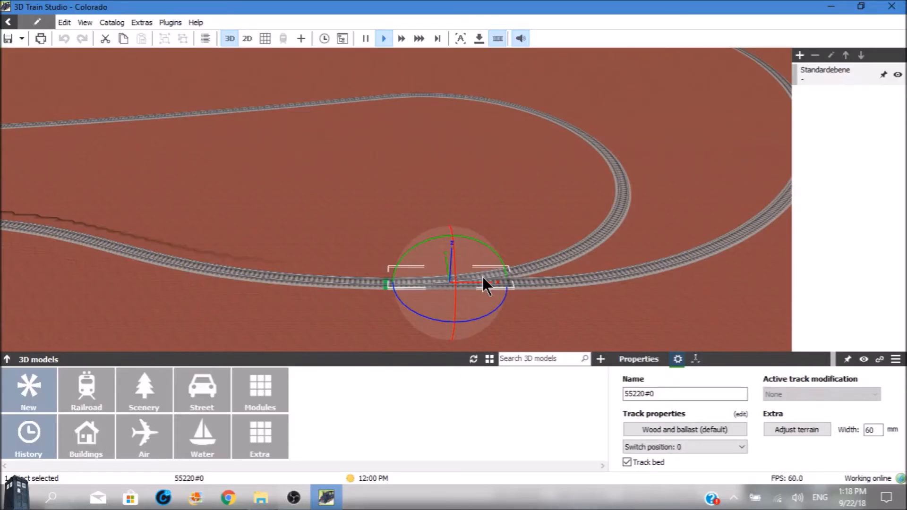
click(483, 279)
click(483, 279)
click(483, 278)
click(483, 278)
click(483, 278)
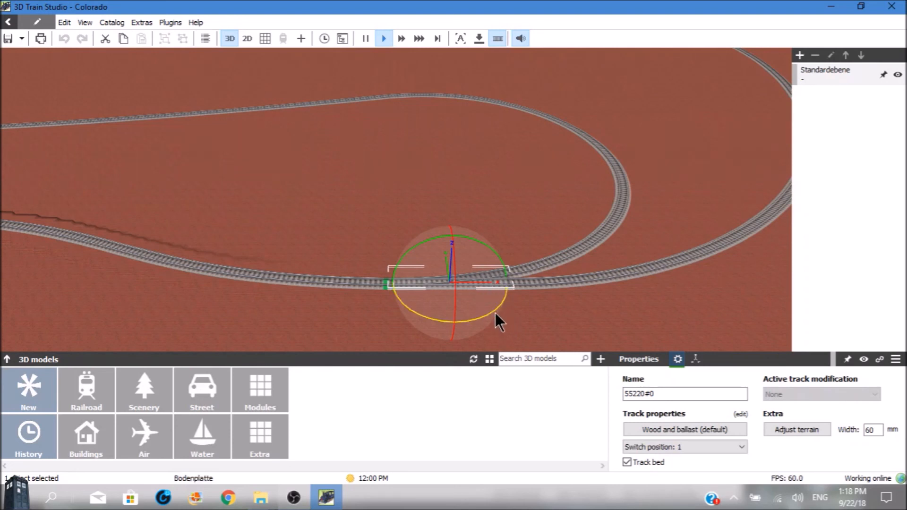
click(526, 319)
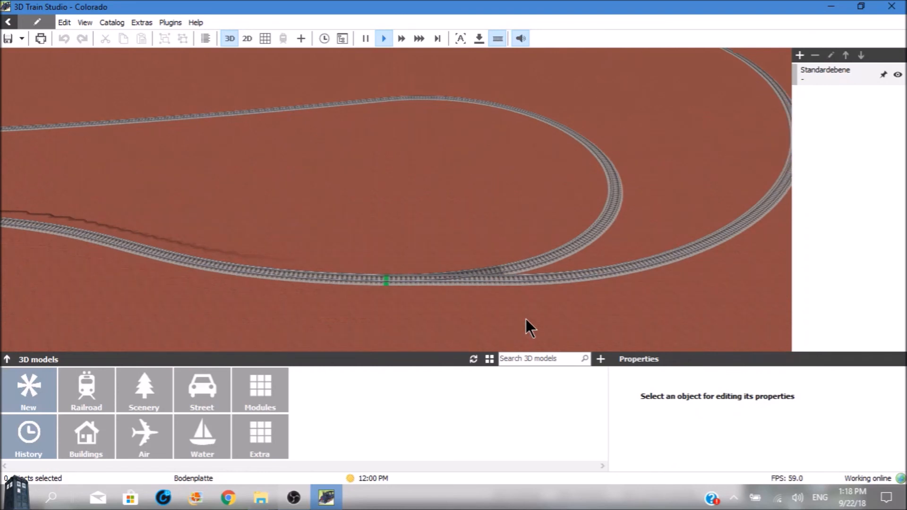
Check the names of the return loop's curved track and its track switch in their properties
scroll(525, 319, down, 3)
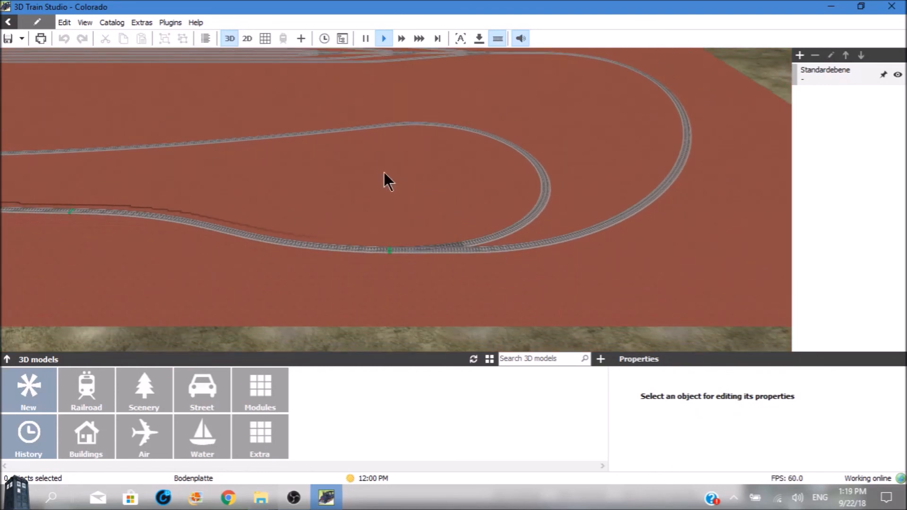
click(534, 211)
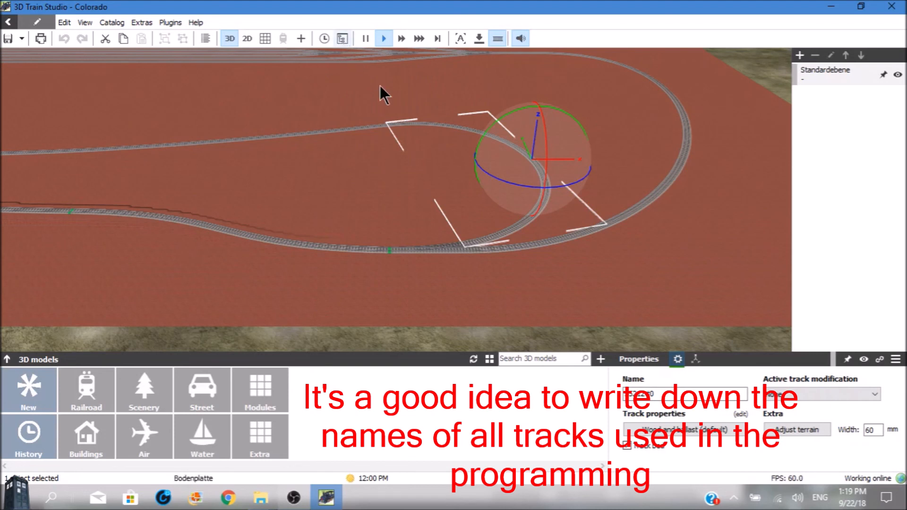
click(453, 246)
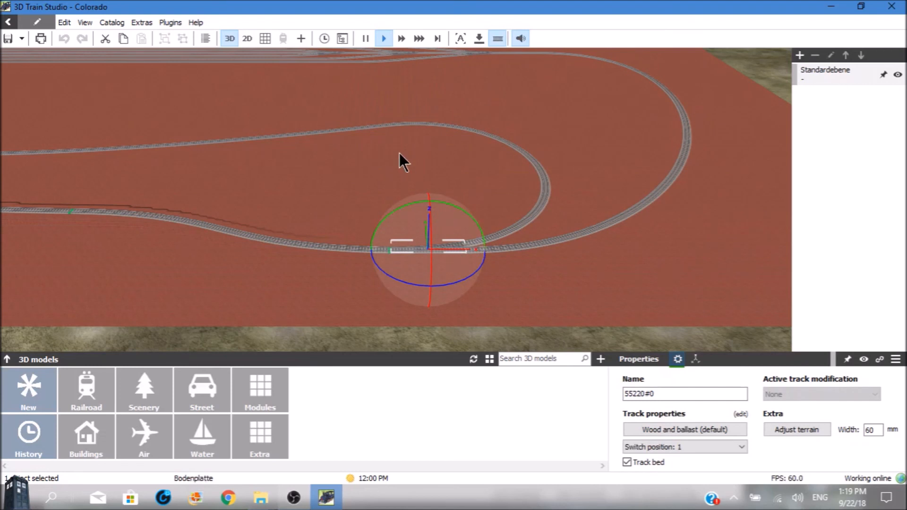
Open the event control and create an event group containing one new event
click(341, 38)
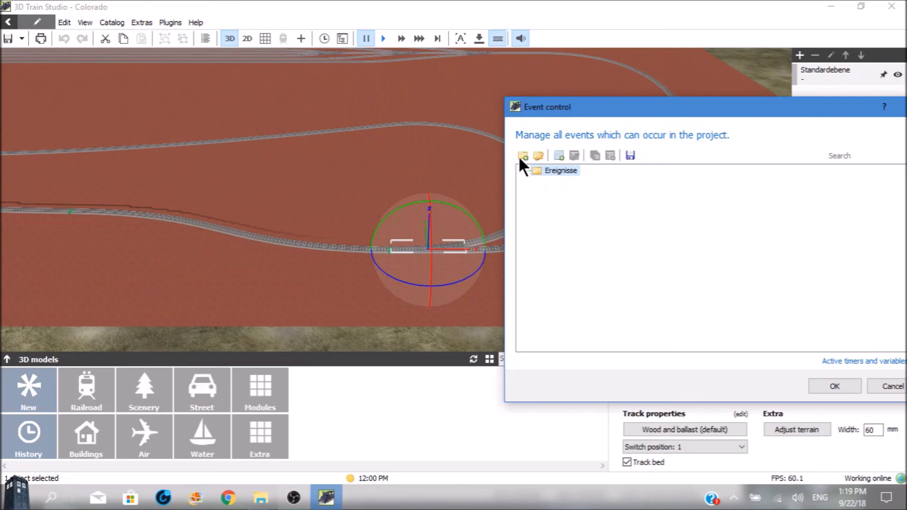
drag(591, 107, 491, 100)
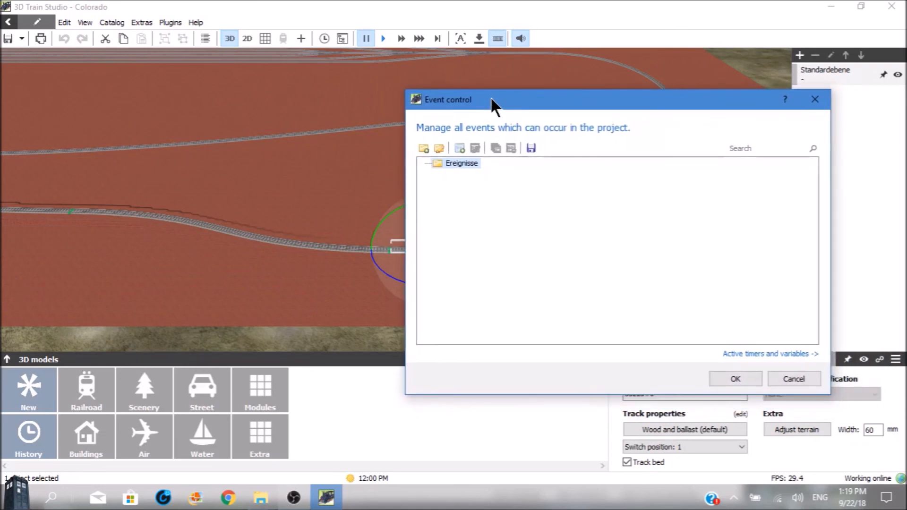
click(424, 148)
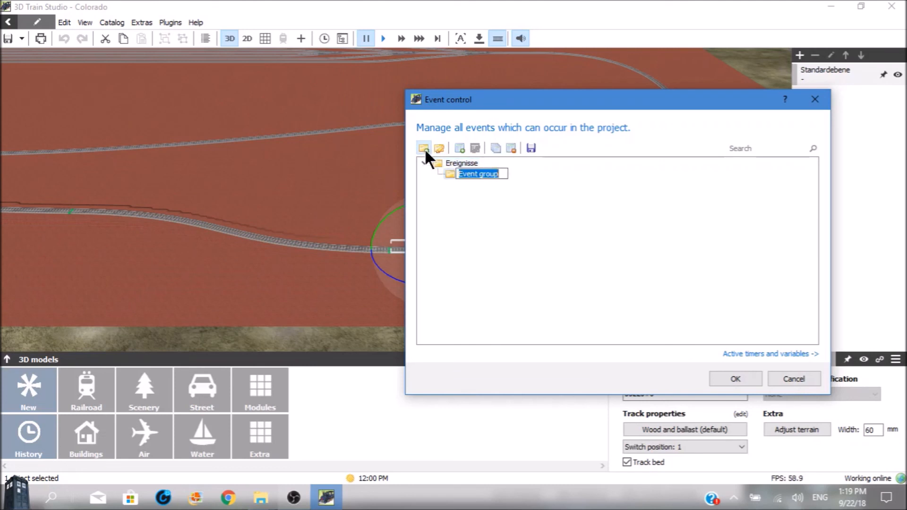
click(459, 149)
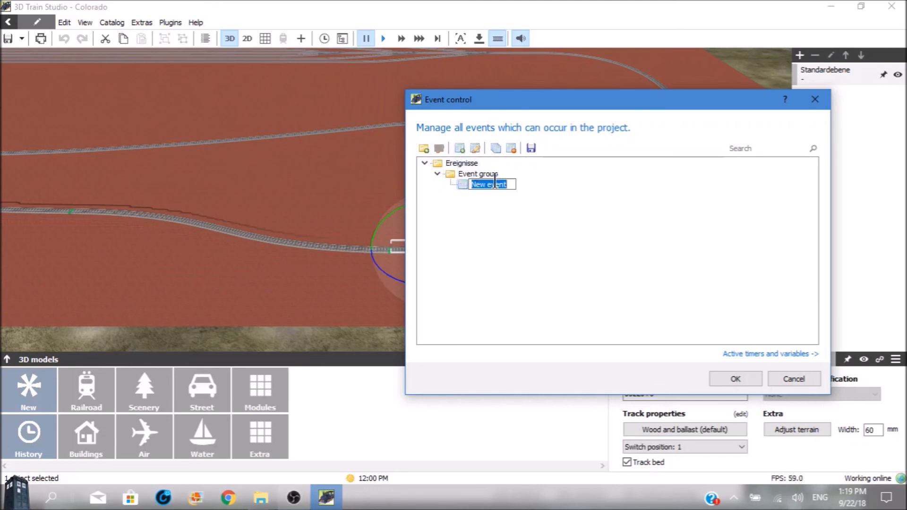
key(Return)
double_click(479, 175)
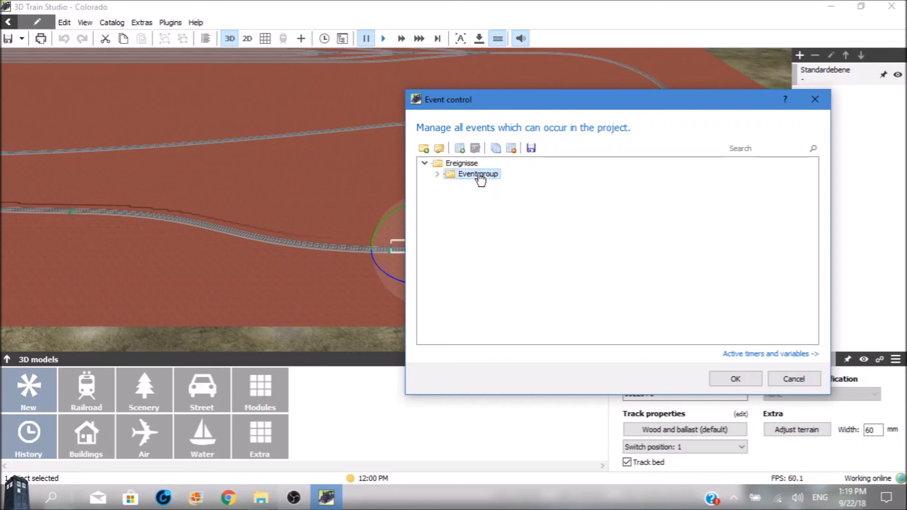
double_click(452, 179)
Rename the event group as "return switching"
click(438, 148)
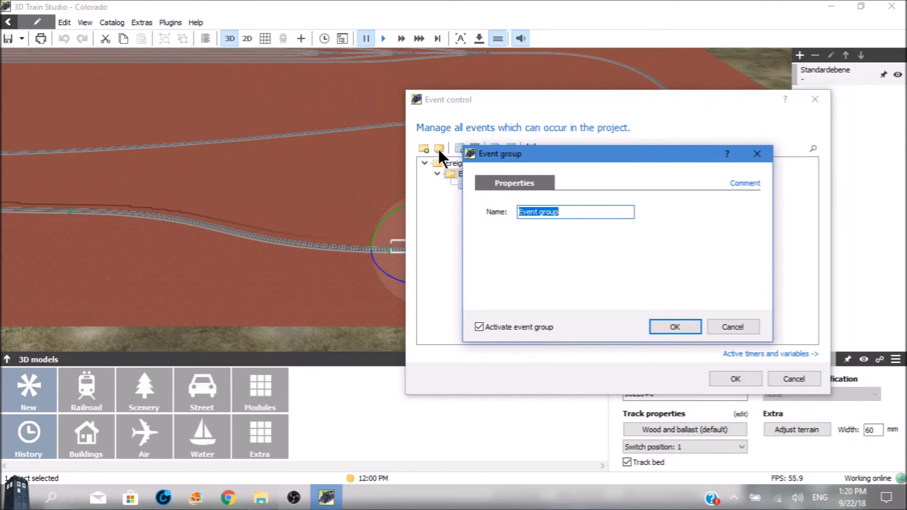
key(BackSpace)
text(return switchi)
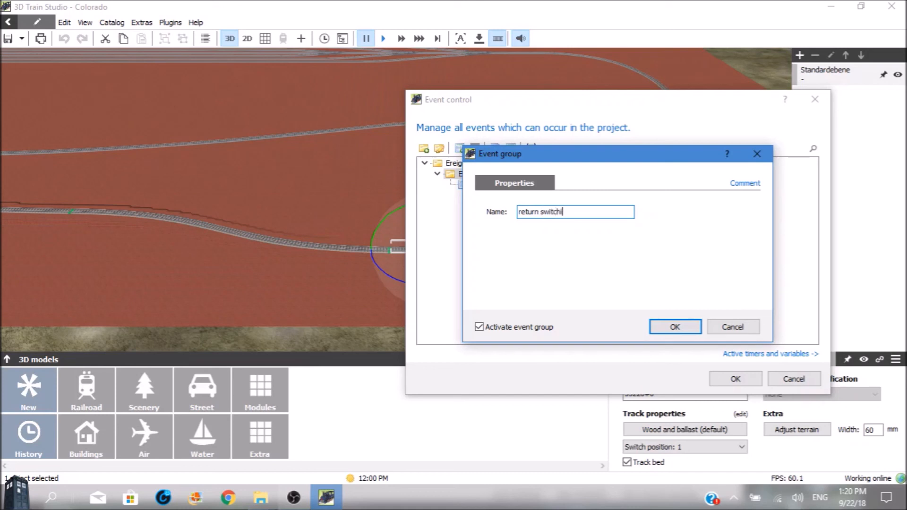
text(ng)
click(670, 326)
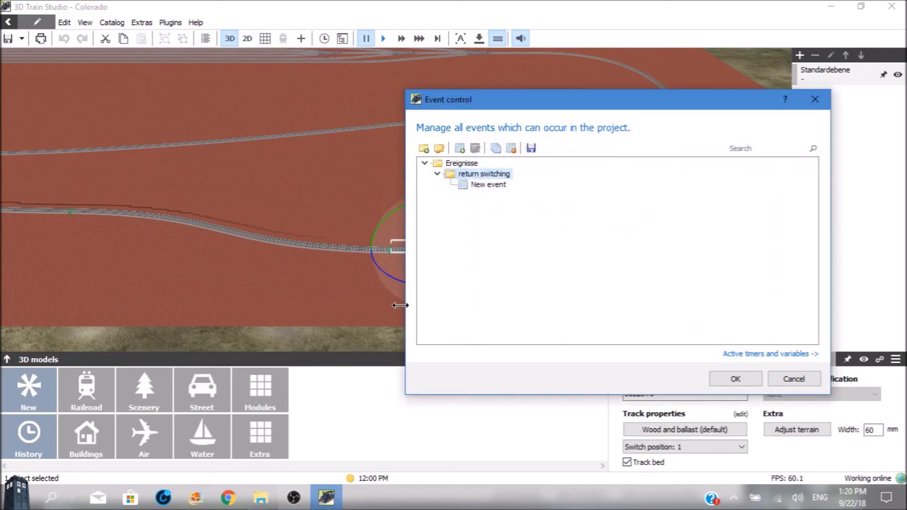
Open the new event inside the group and name it "return switching"
double_click(482, 188)
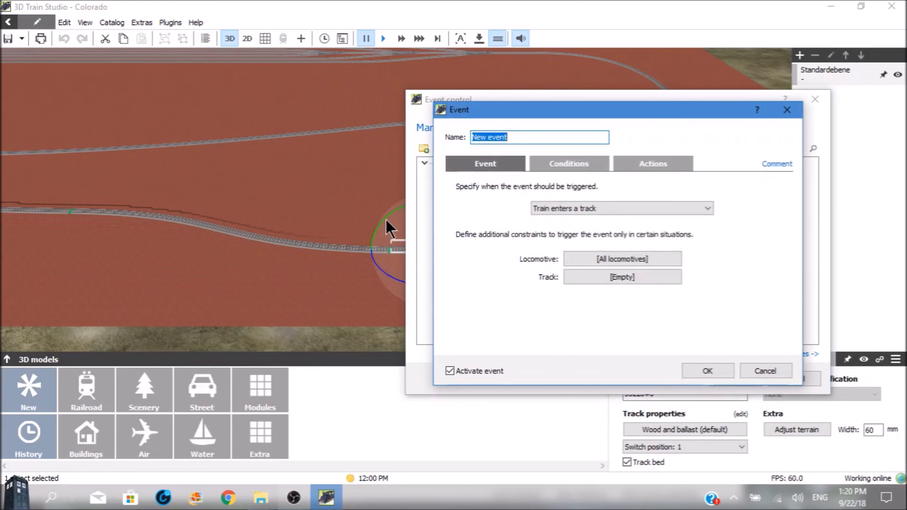
key(BackSpace)
text(return Swit)
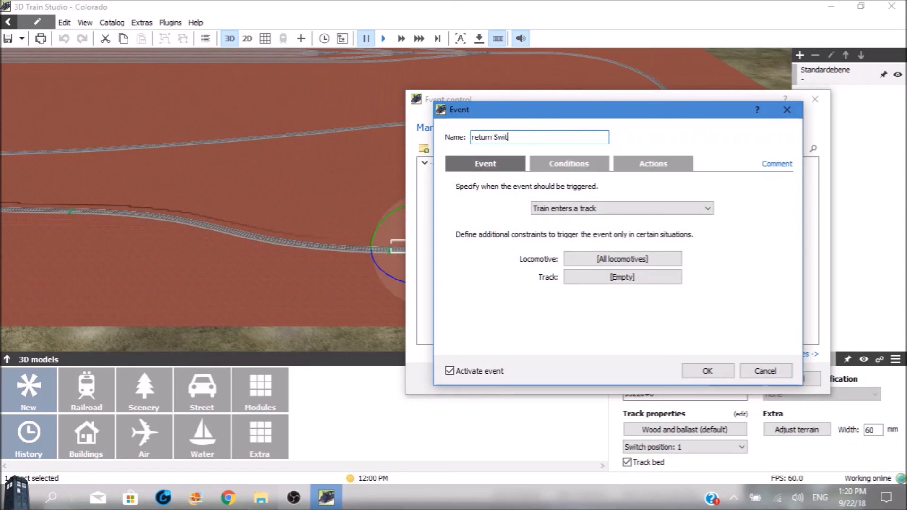
text(ching)
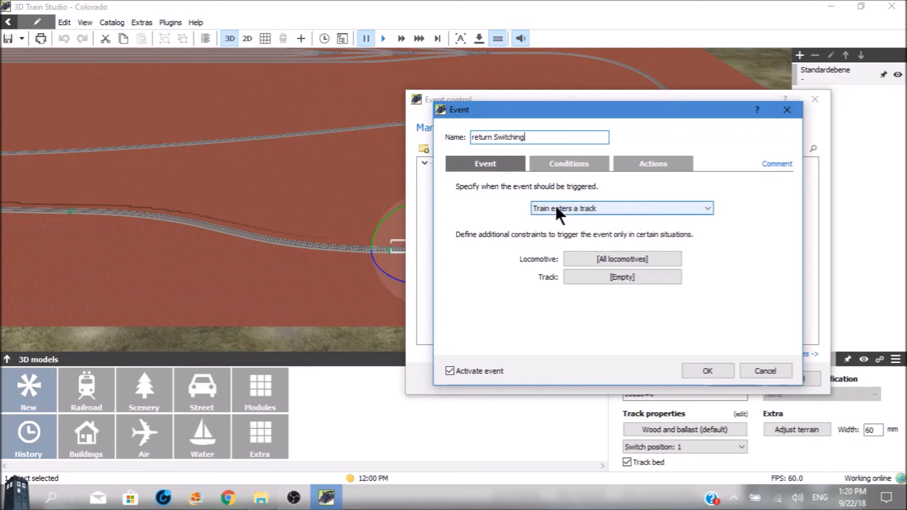
Set track 55212#0 as the triggering track of the event for trains entering a track
click(595, 273)
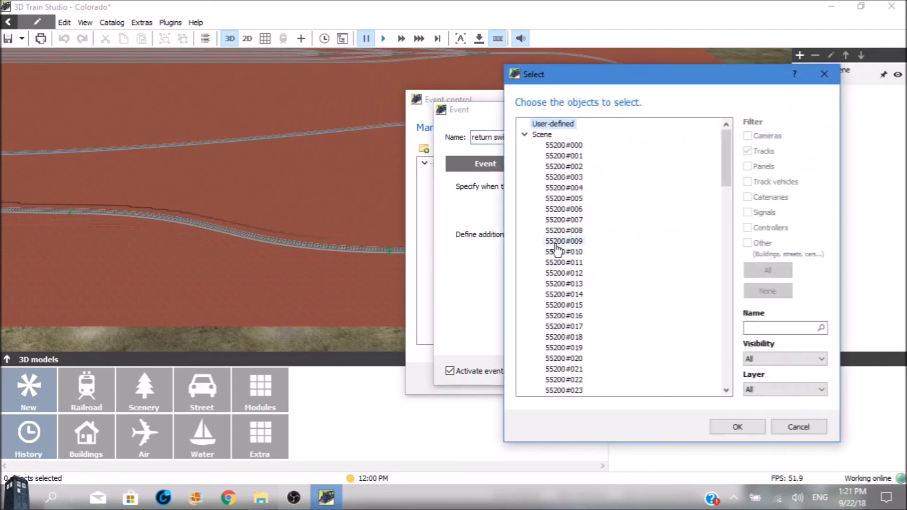
mouse_move(723, 169)
mouse_down()
mouse_move(716, 262)
mouse_move(731, 421)
mouse_move(731, 330)
mouse_move(731, 370)
mouse_move(709, 176)
mouse_up()
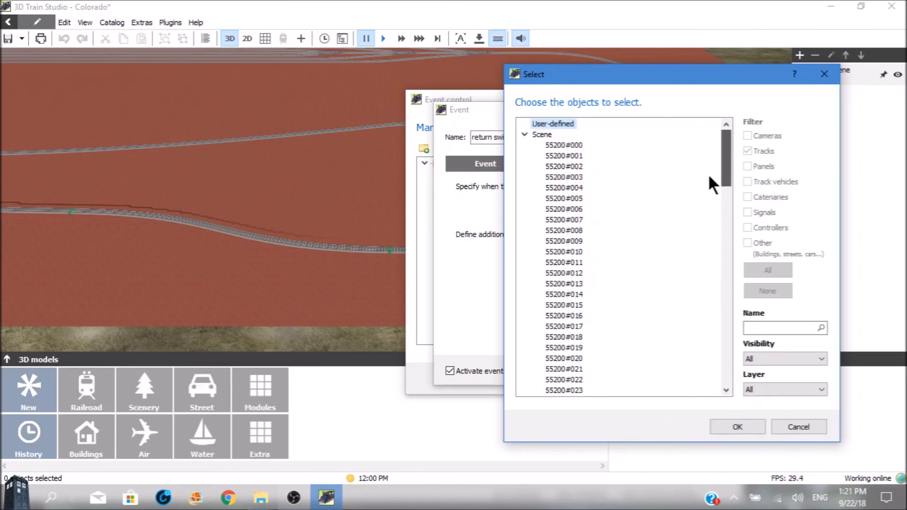
drag(711, 176, 713, 358)
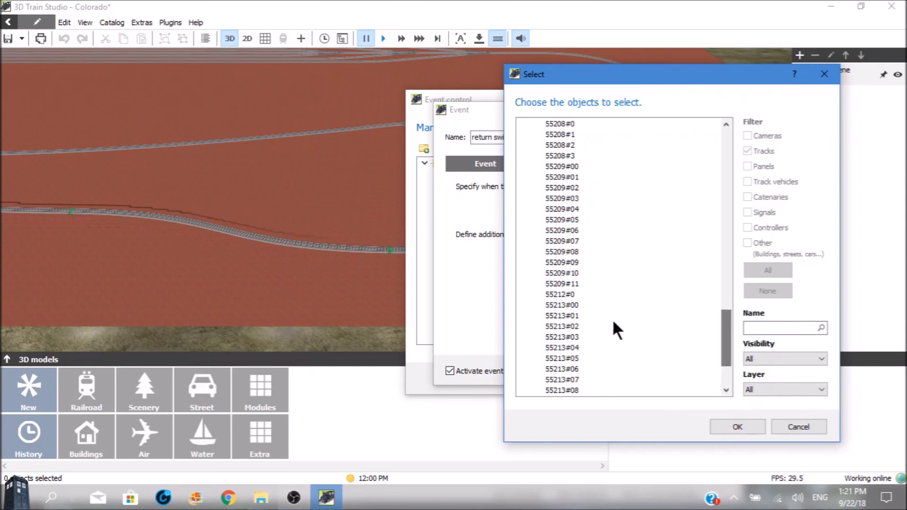
click(560, 295)
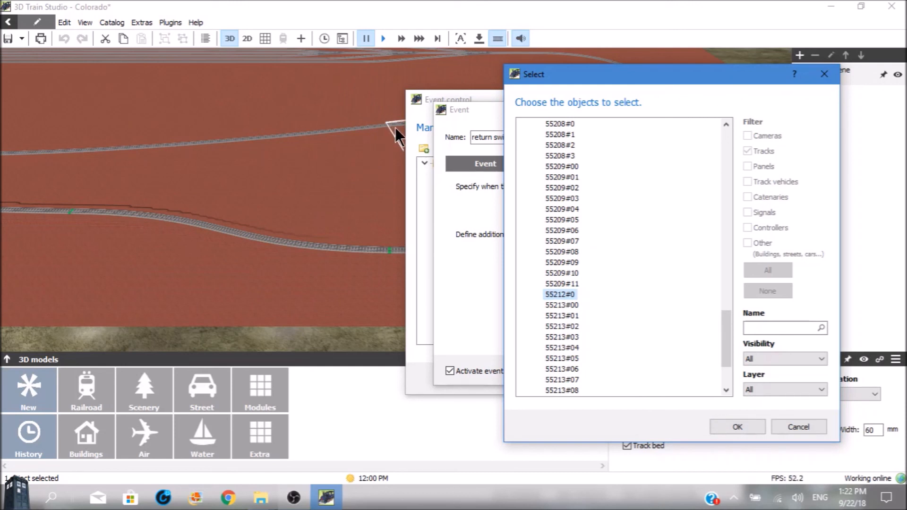
click(732, 424)
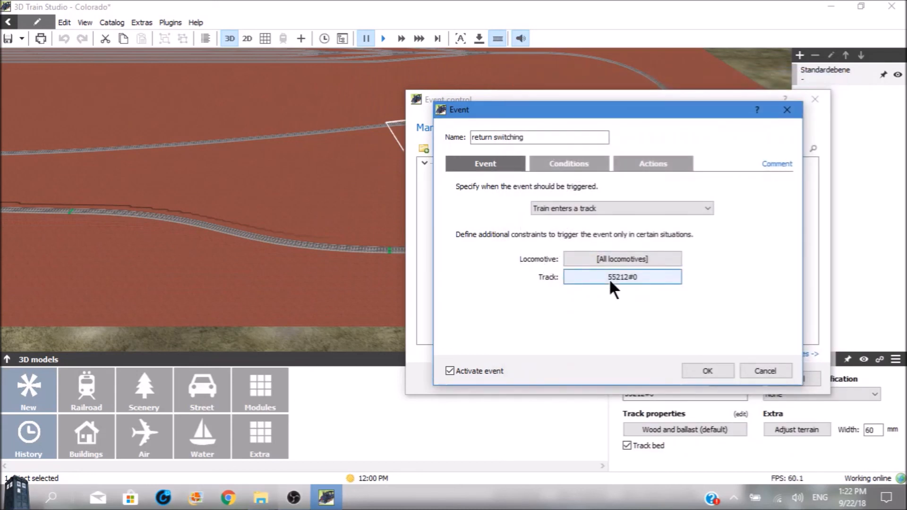
Add a Toggle track switch action to the event and assign track switch 55220#0 to it
click(661, 165)
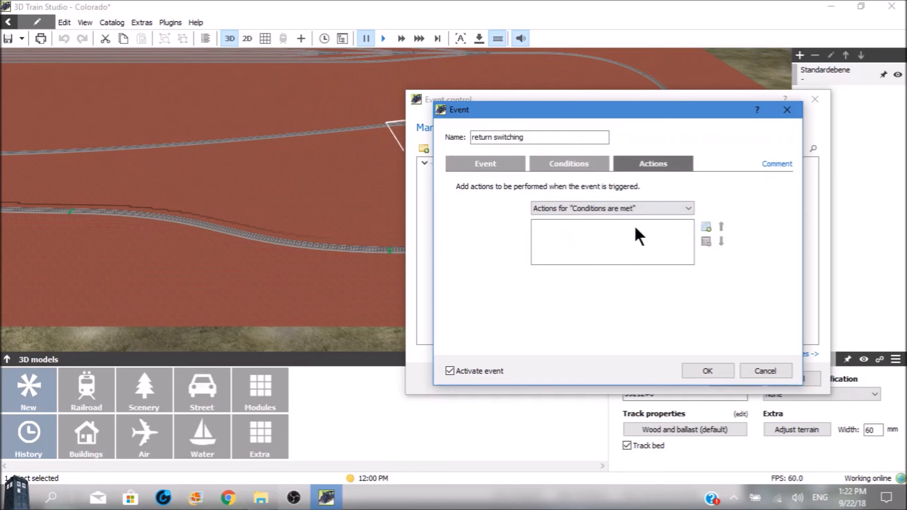
click(707, 227)
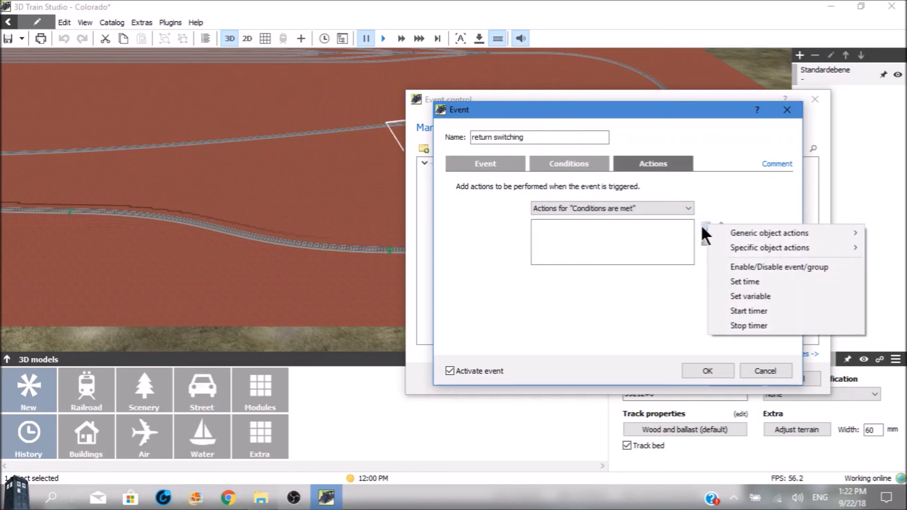
mouse_move(731, 250)
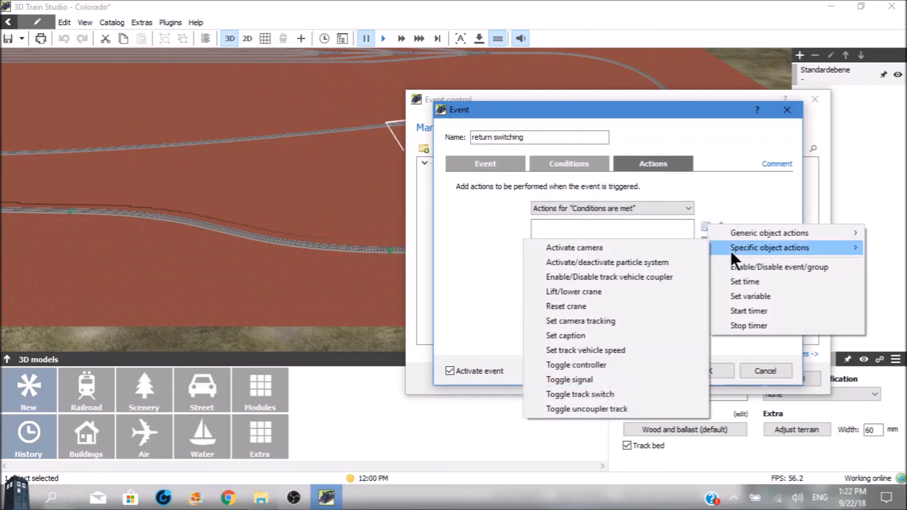
click(601, 394)
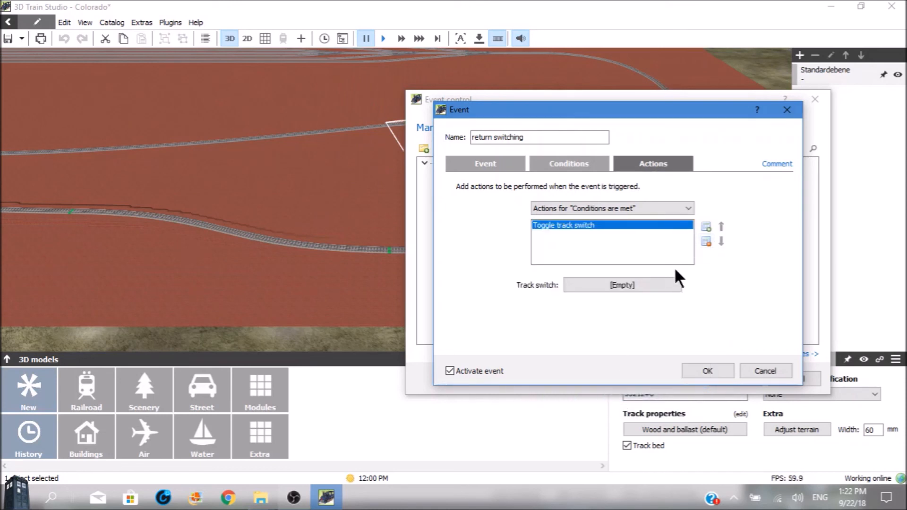
click(645, 282)
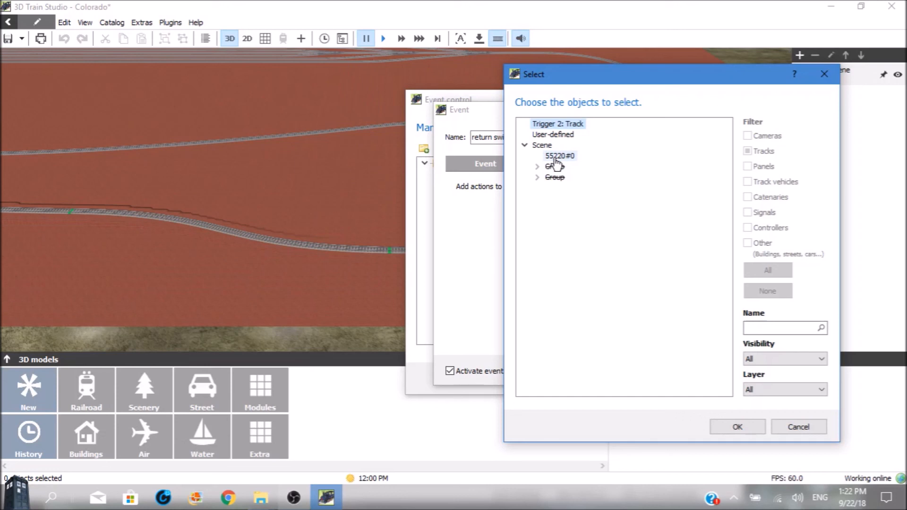
click(557, 160)
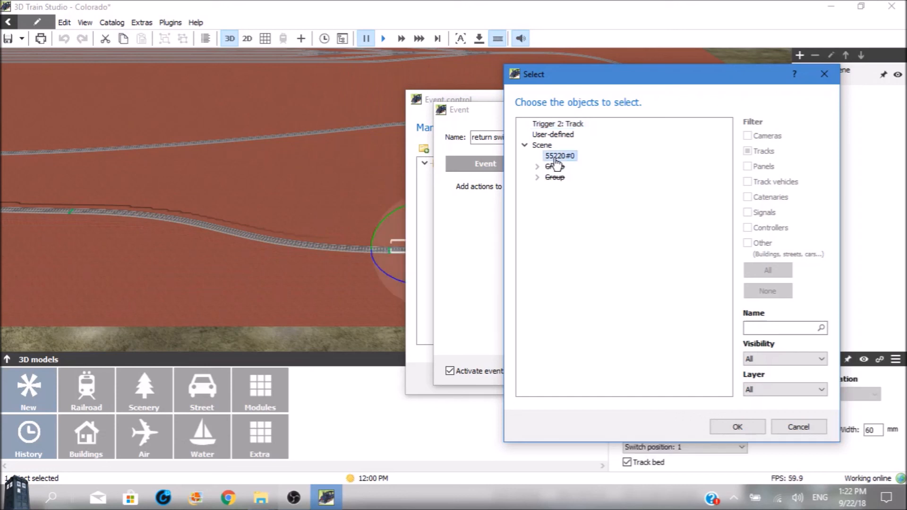
click(730, 426)
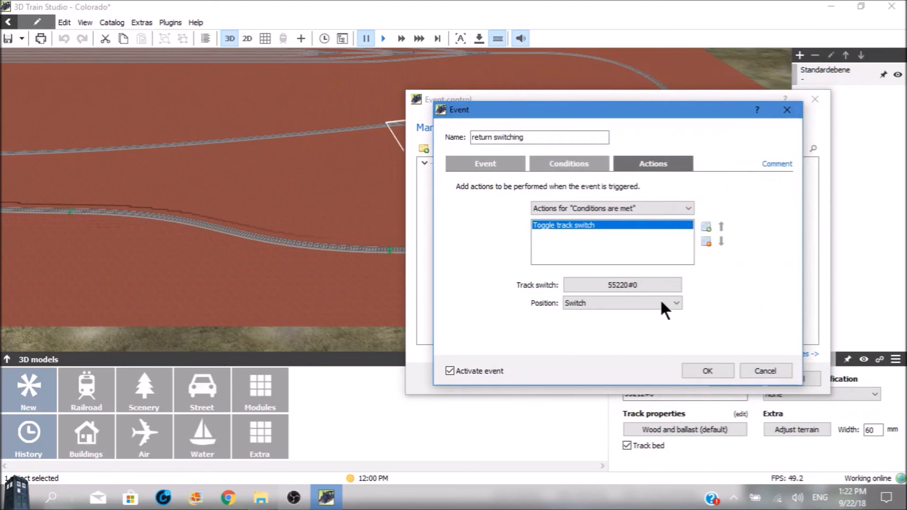
Set the action's switch position to 0, then save the event and close the event control
click(674, 301)
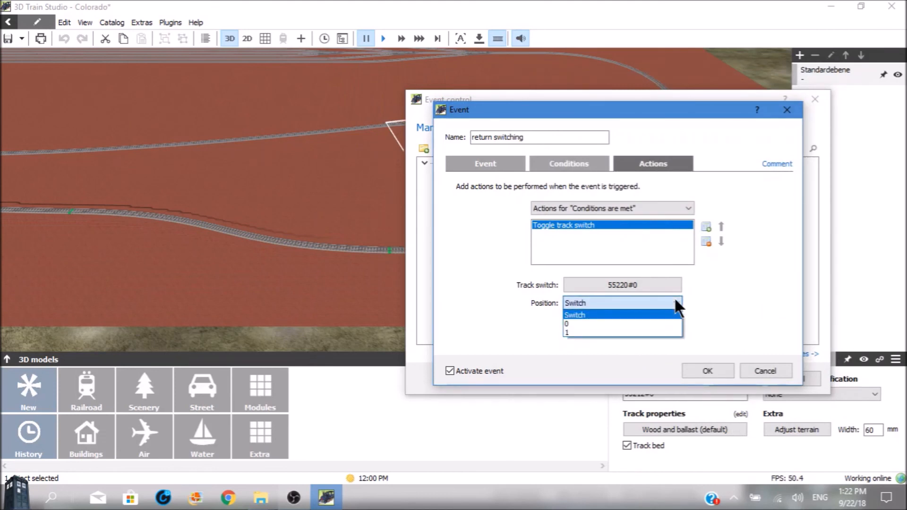
click(588, 324)
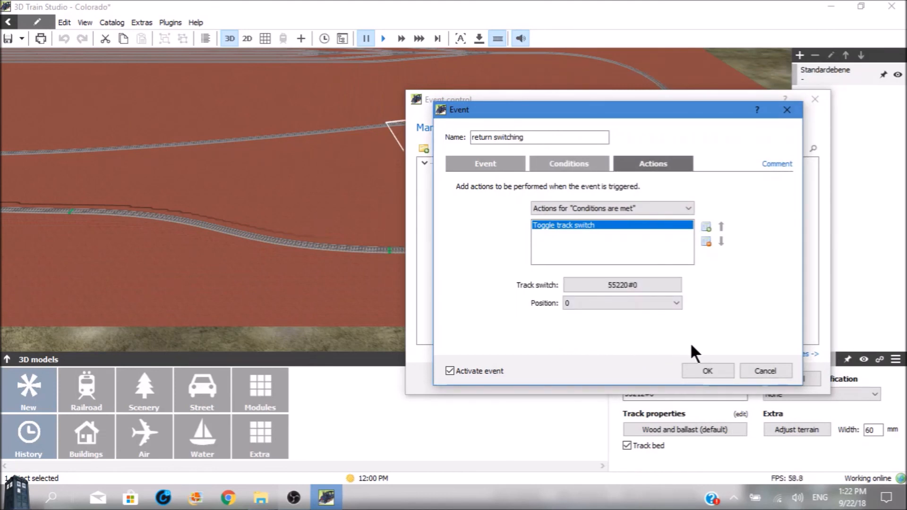
click(710, 370)
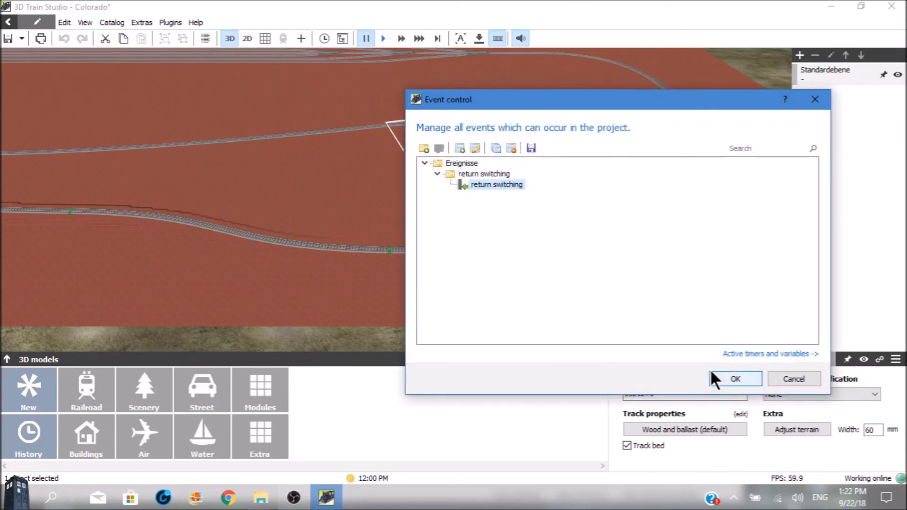
click(751, 377)
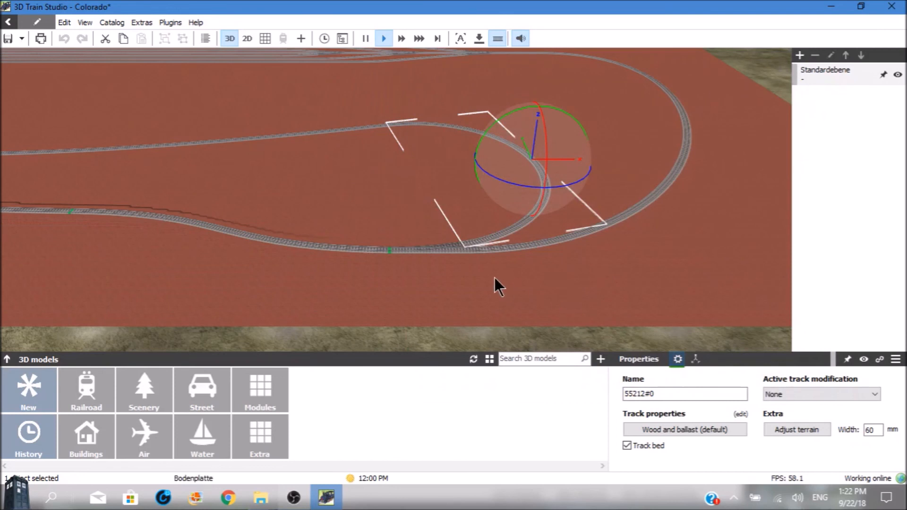
Select track switch 55220#0 at the return loop and toggle it to position 0
click(455, 248)
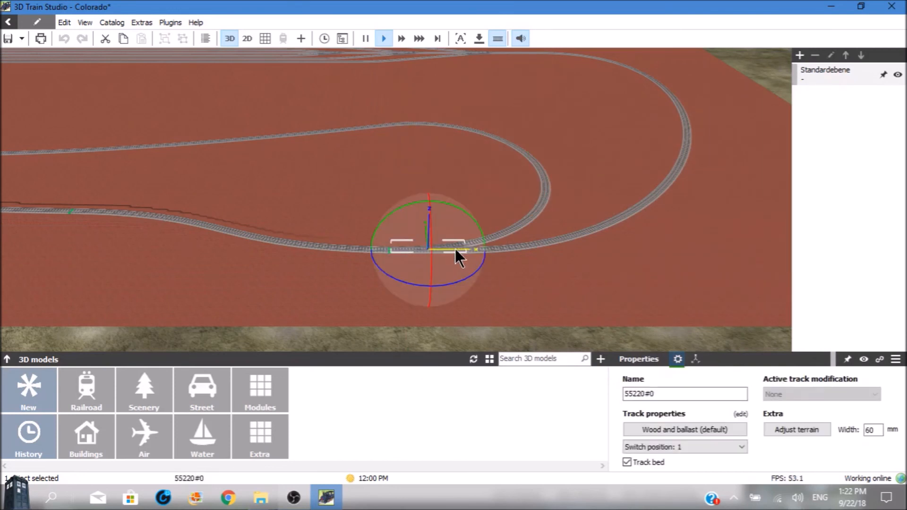
click(455, 248)
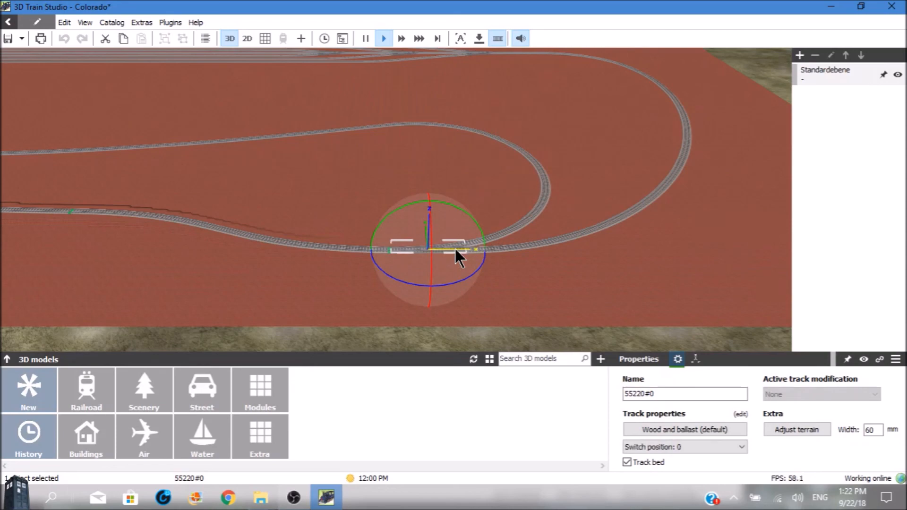